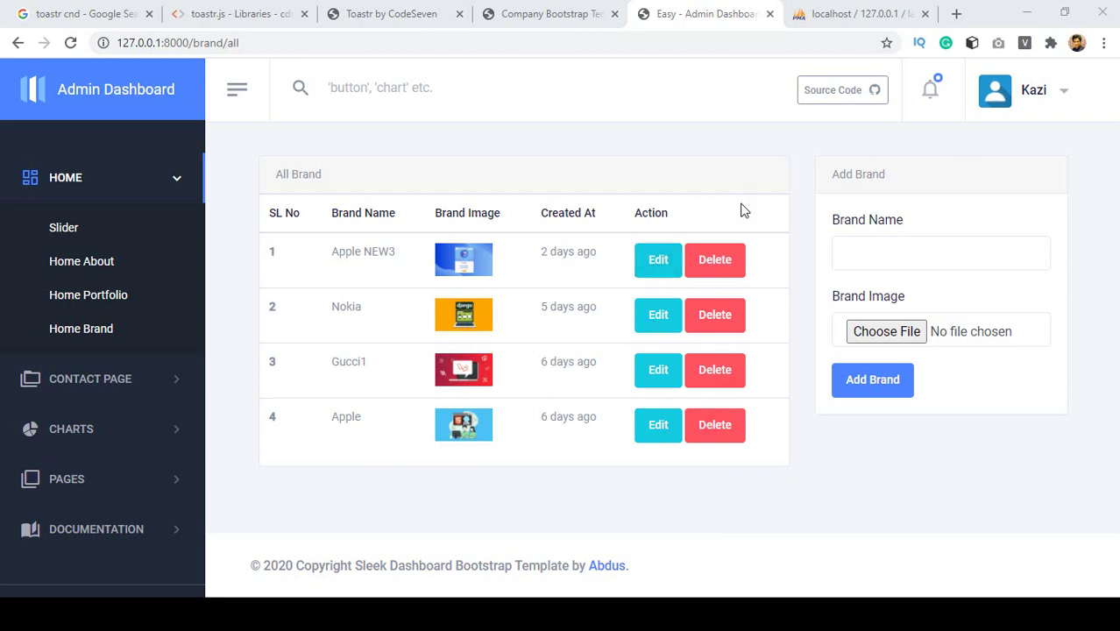
- Close the toastr.js cdnjs and Toastr by CodeSeven tabs, putting the first tab on Google's home page
{"action": "left_click", "coordinate": [308, 19]}
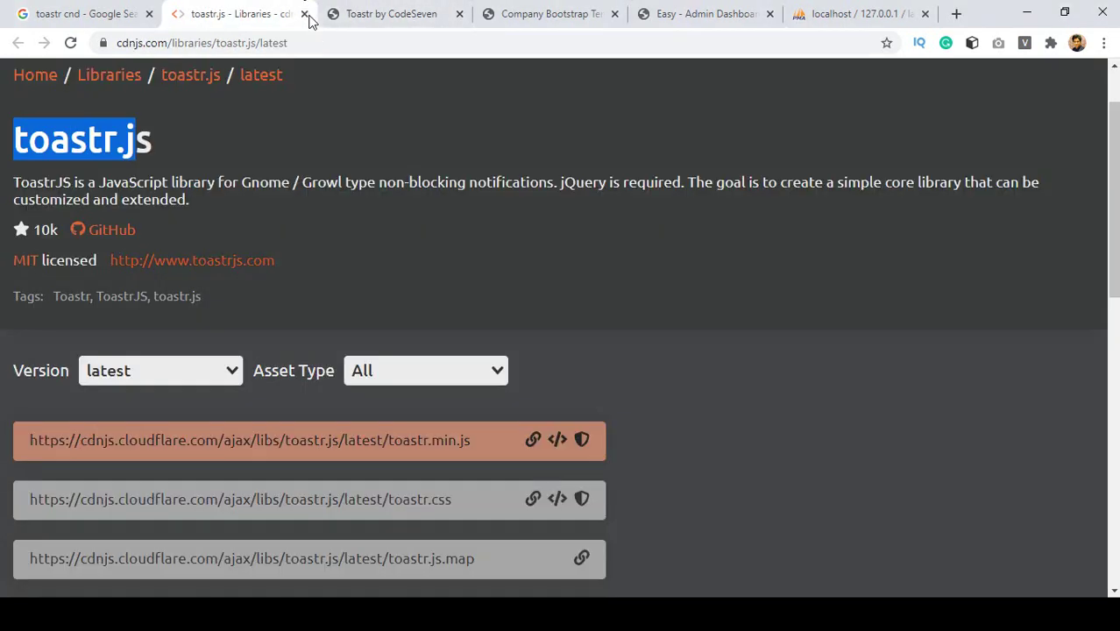
{"action": "left_click", "coordinate": [304, 14]}
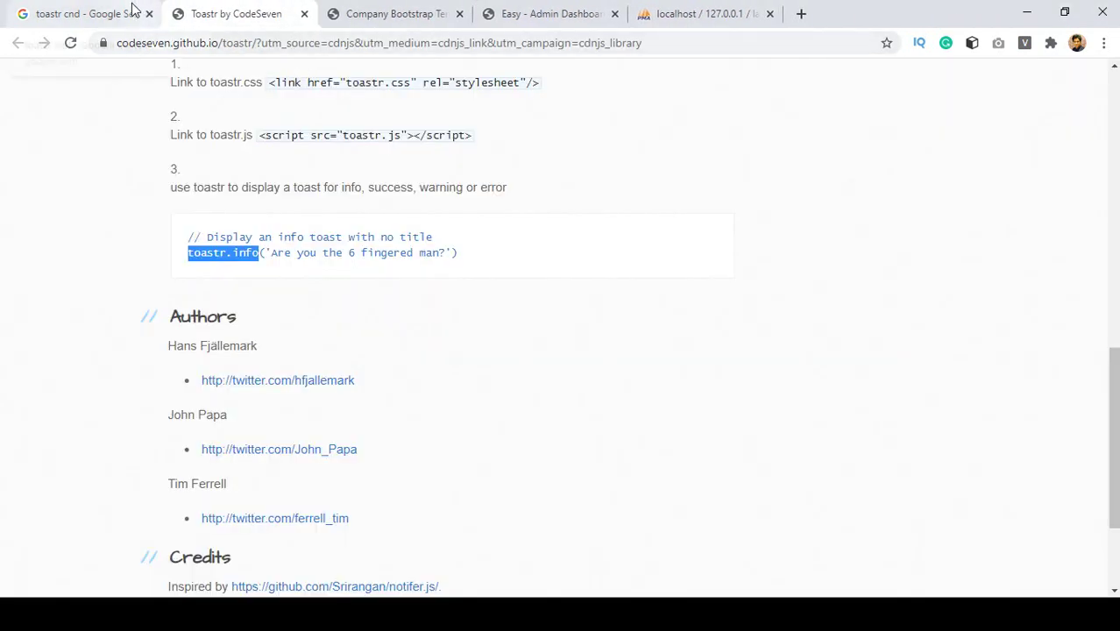
{"action": "left_click", "coordinate": [133, 9]}
{"action": "left_click", "coordinate": [79, 87]}
{"action": "left_click", "coordinate": [292, 9]}
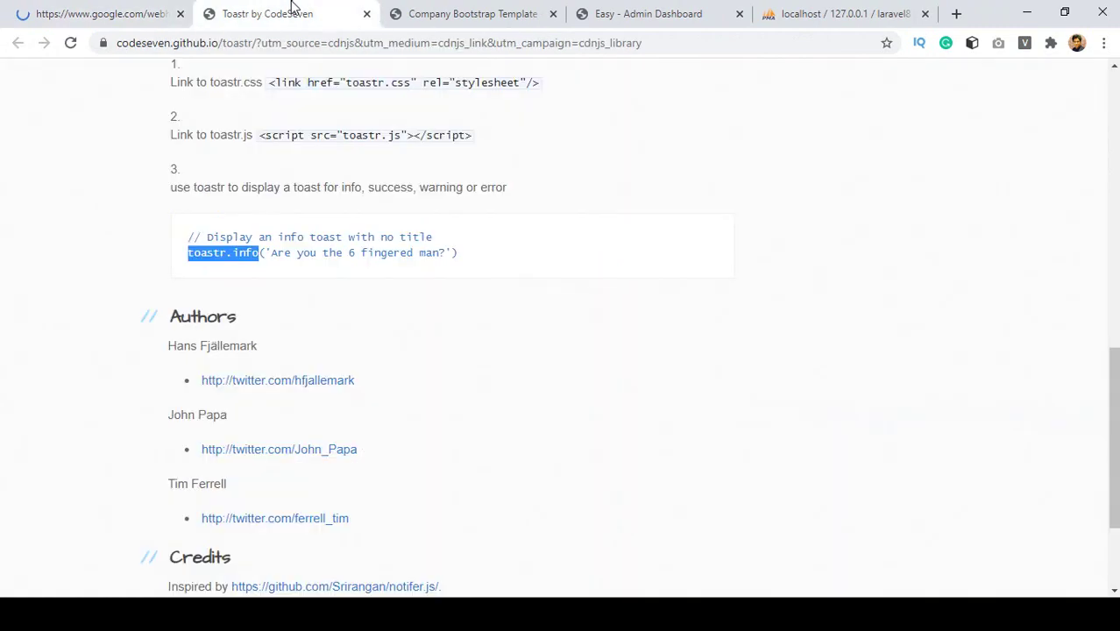
{"action": "left_click", "coordinate": [366, 14]}
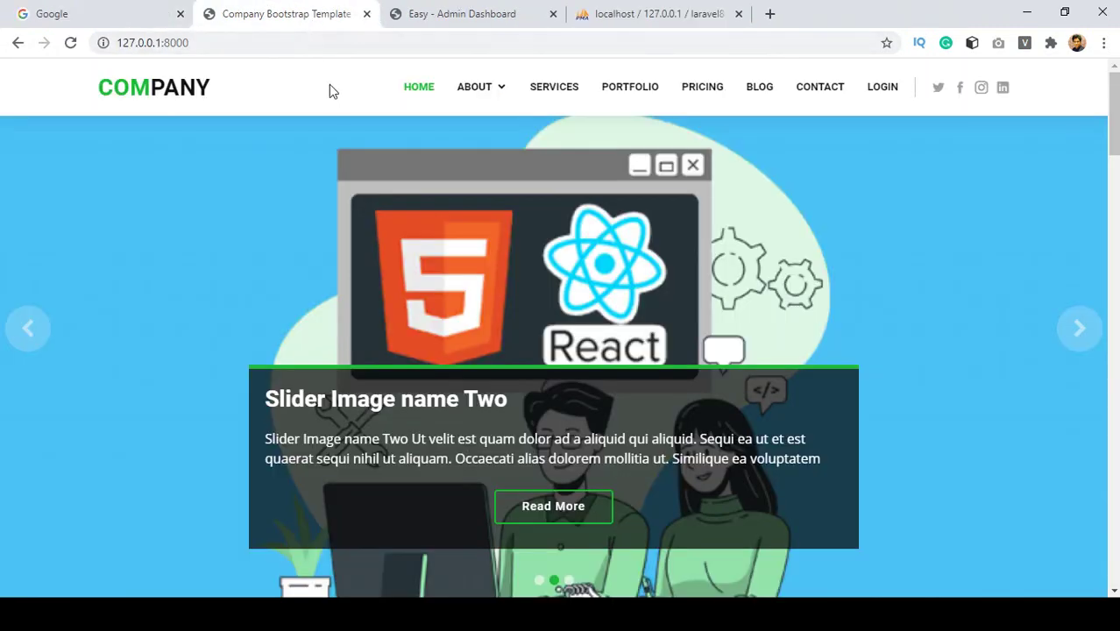
- Scroll down the Company site's home page and back up to the top
{"action": "scroll", "coordinate": [1055, 332], "scroll_direction": "down", "scroll_amount": 12}
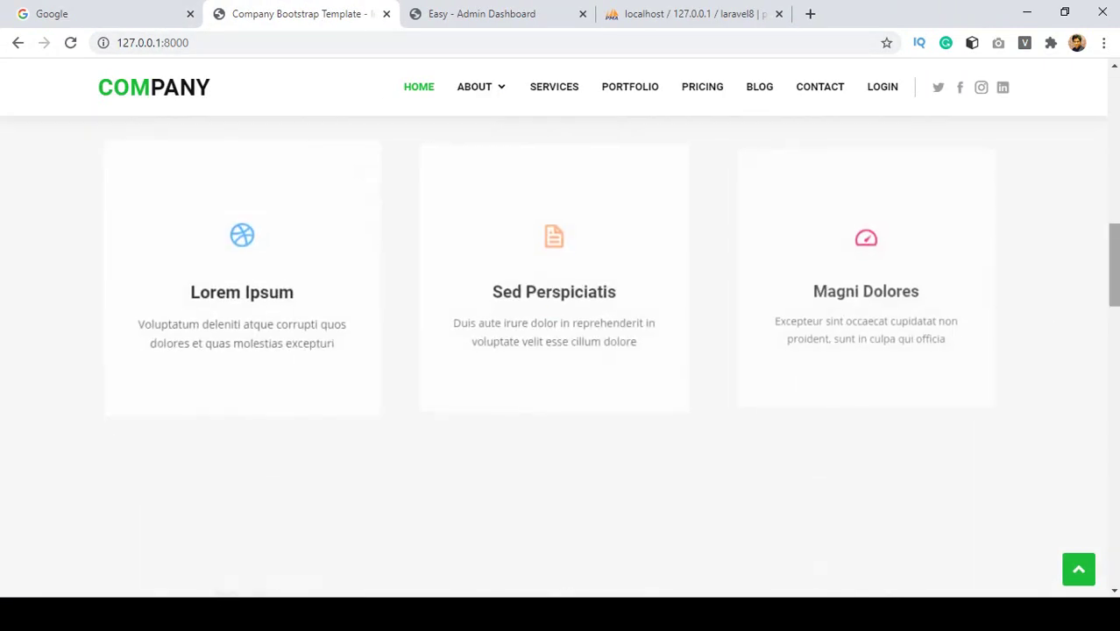
{"action": "scroll", "coordinate": [560, 350], "scroll_direction": "down", "scroll_amount": 15}
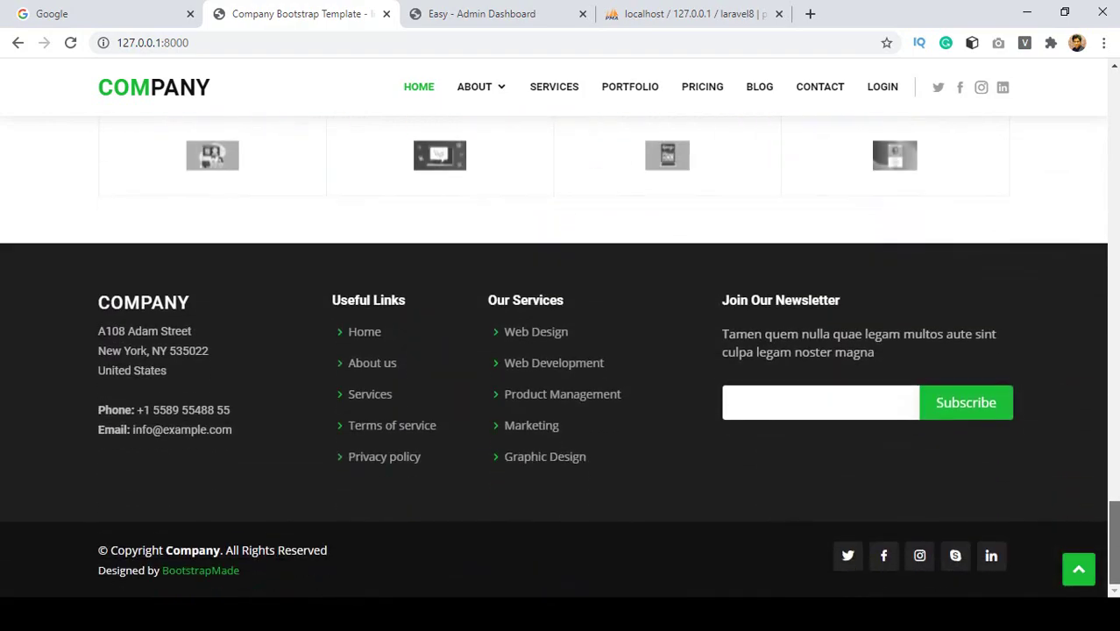
{"action": "left_click_drag", "start_coordinate": [1115, 561], "coordinate": [1115, 121]}
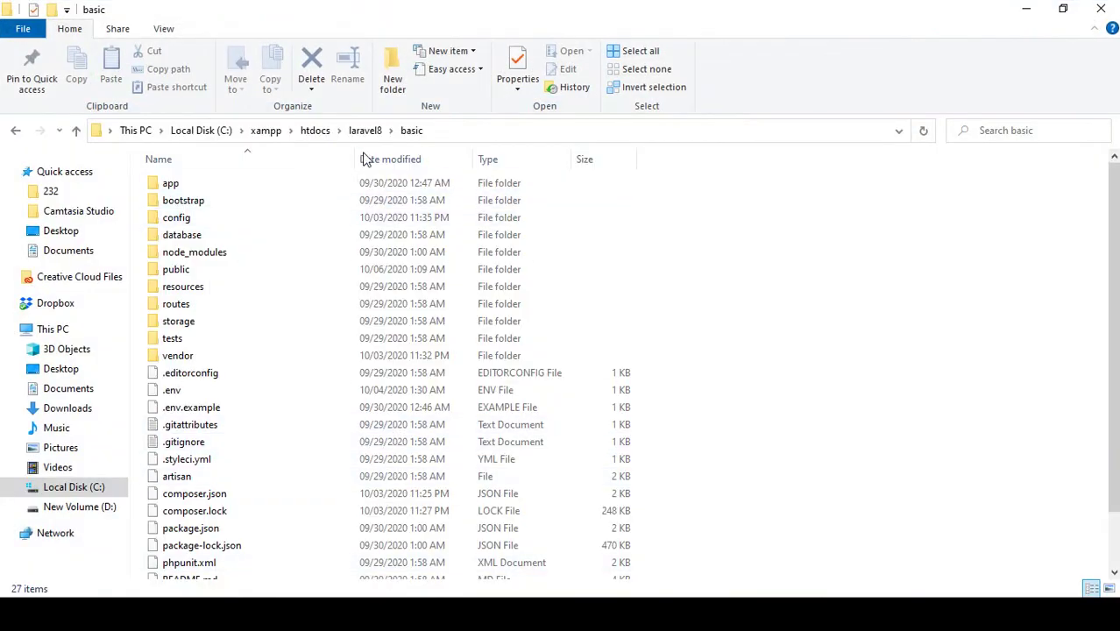
- Show the laravel8 project folder in Explorer, then the laravel8 database's 13 tables in phpMyAdmin
{"action": "left_click", "coordinate": [365, 141]}
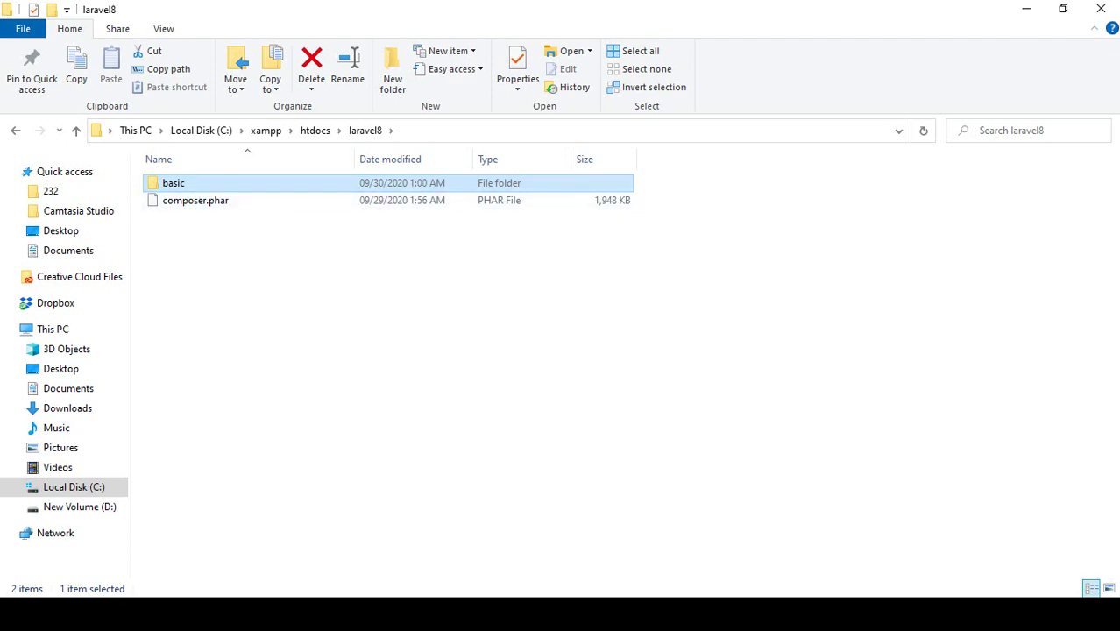
{"action": "key", "text": "alt+Tab"}
{"action": "left_click", "coordinate": [693, 13]}
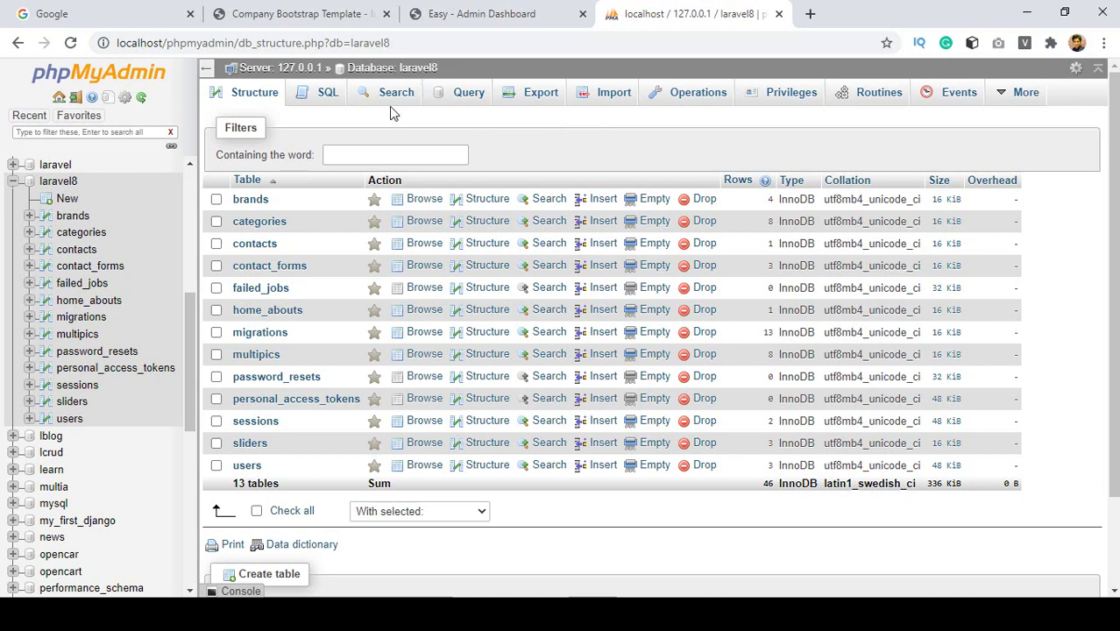
- Export laravel8 with Custom options and IF NOT EXISTS unticked, saving laravel8.sql
{"action": "left_click", "coordinate": [253, 97]}
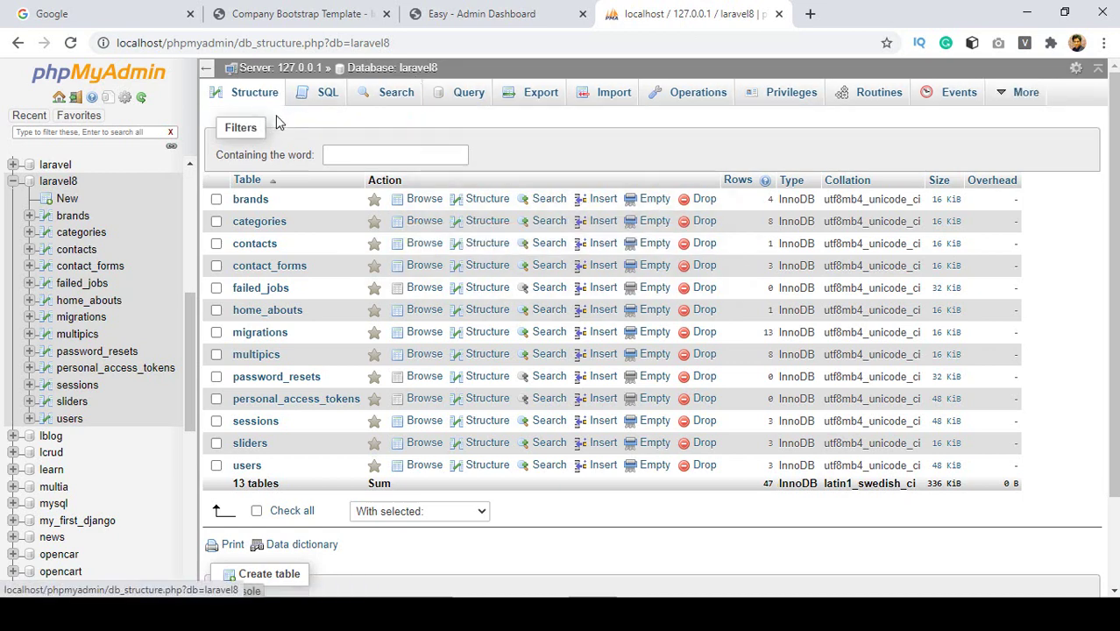
{"action": "left_click", "coordinate": [537, 96]}
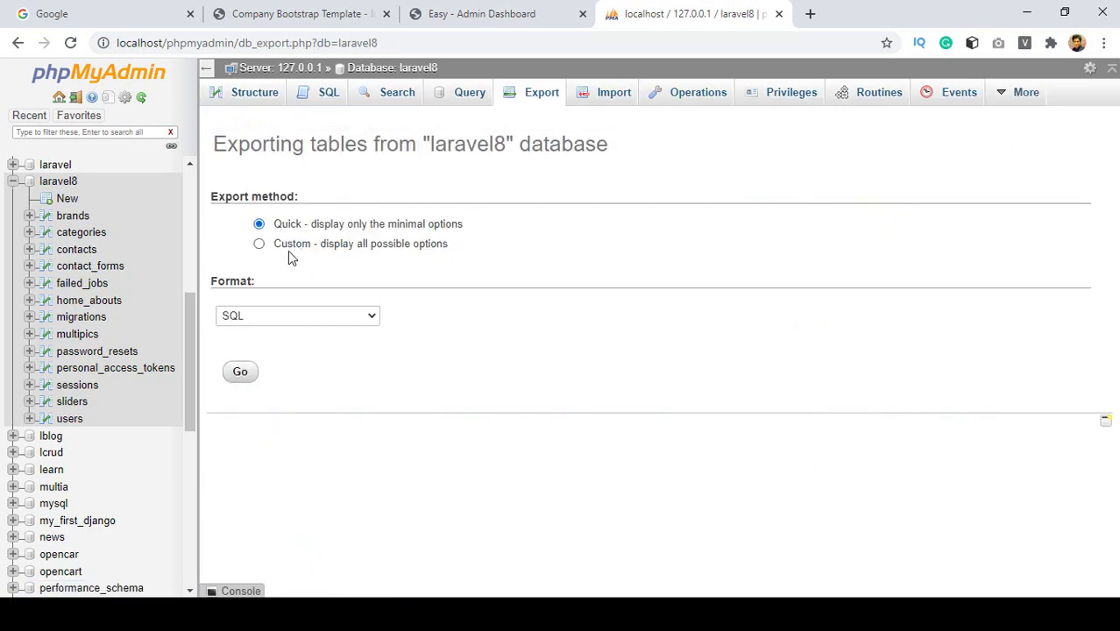
{"action": "left_click", "coordinate": [258, 245]}
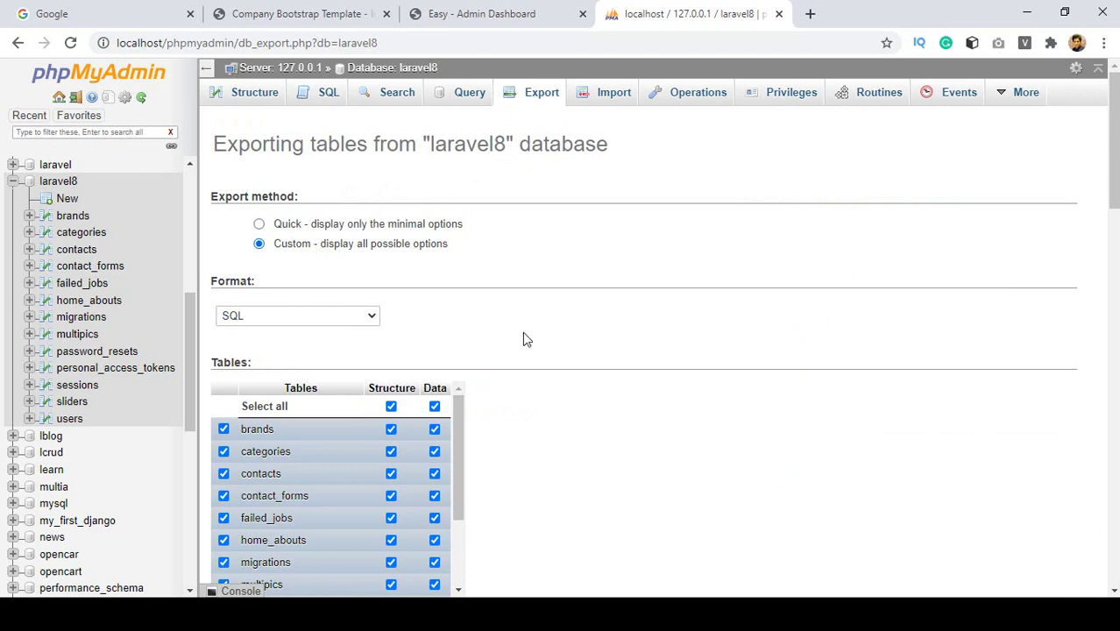
{"action": "scroll", "coordinate": [524, 339], "scroll_direction": "down", "scroll_amount": 8}
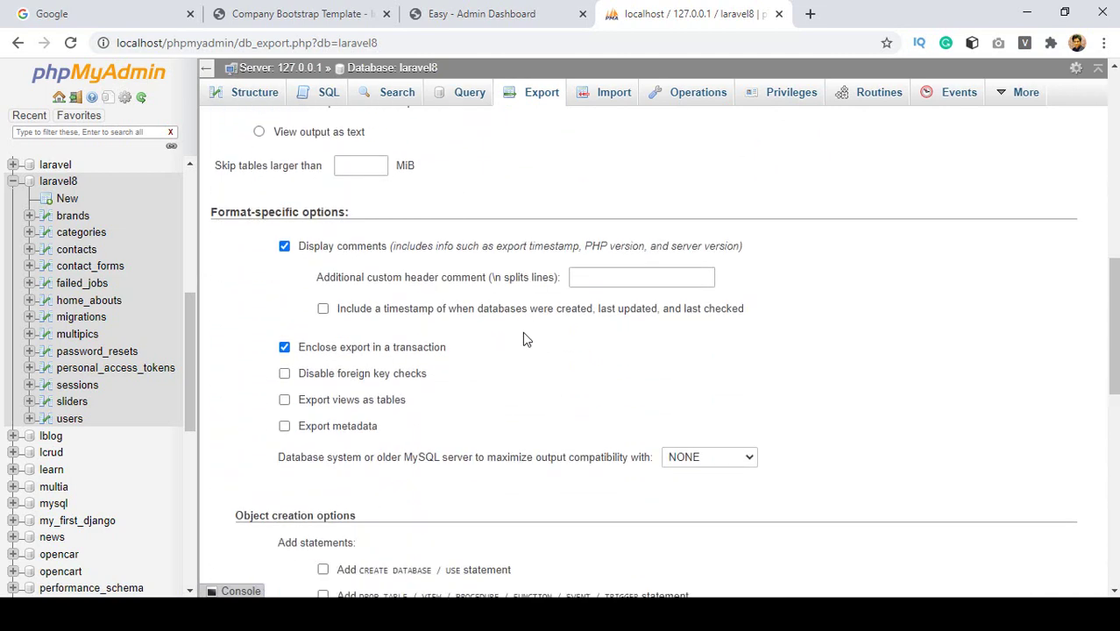
{"action": "scroll", "coordinate": [523, 333], "scroll_direction": "down", "scroll_amount": 4}
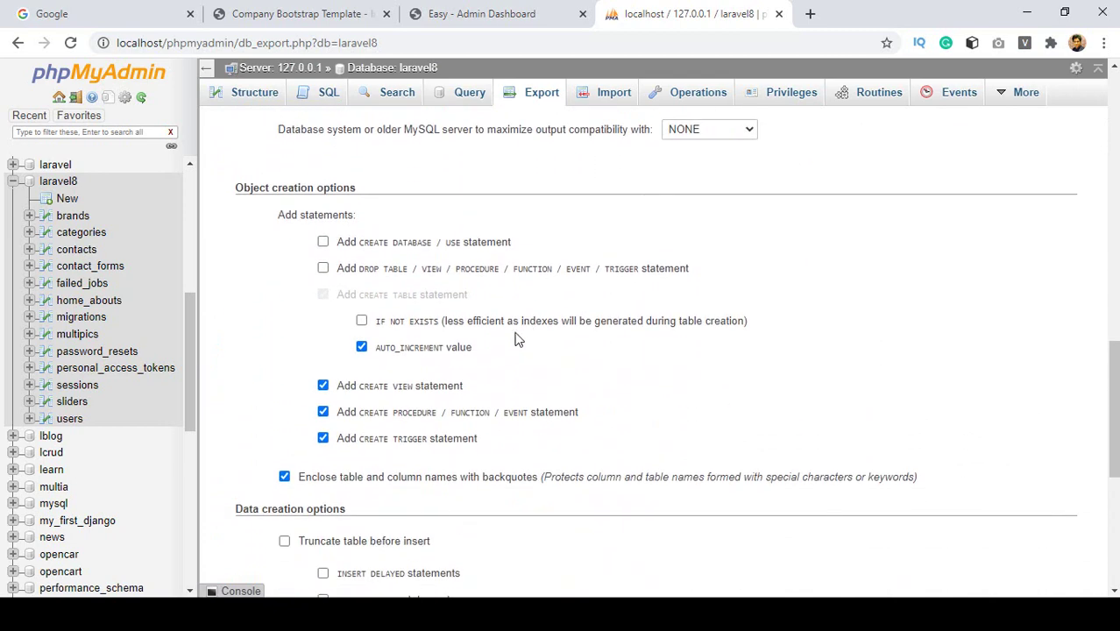
{"action": "left_click", "coordinate": [361, 321]}
{"action": "scroll", "coordinate": [438, 368], "scroll_direction": "down", "scroll_amount": 1}
{"action": "scroll", "coordinate": [439, 368], "scroll_direction": "down", "scroll_amount": 5}
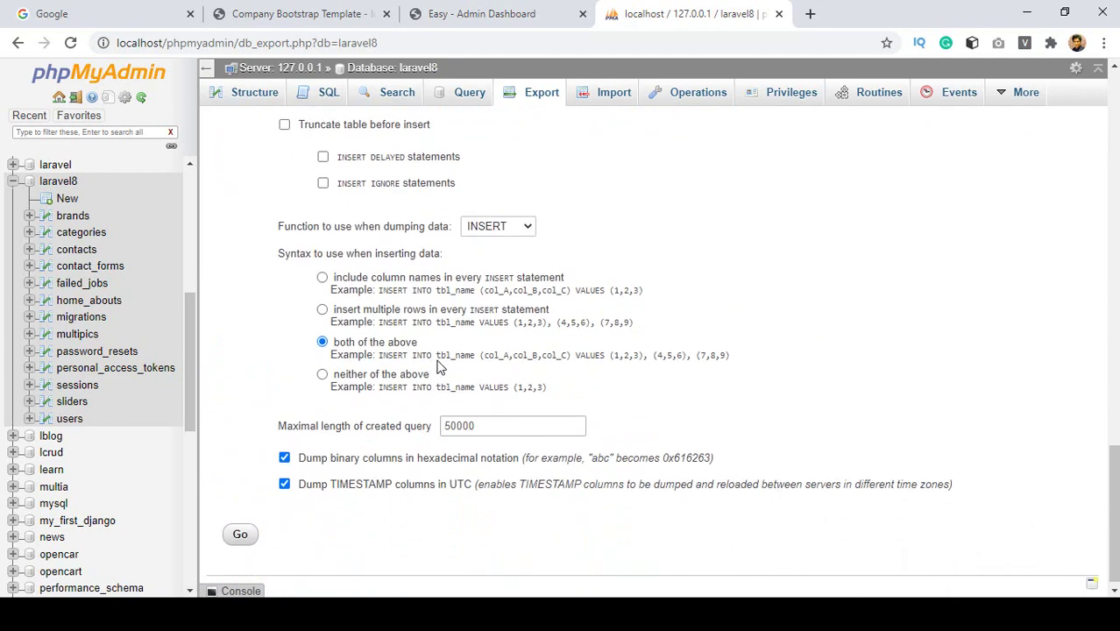
{"action": "left_click", "coordinate": [242, 529]}
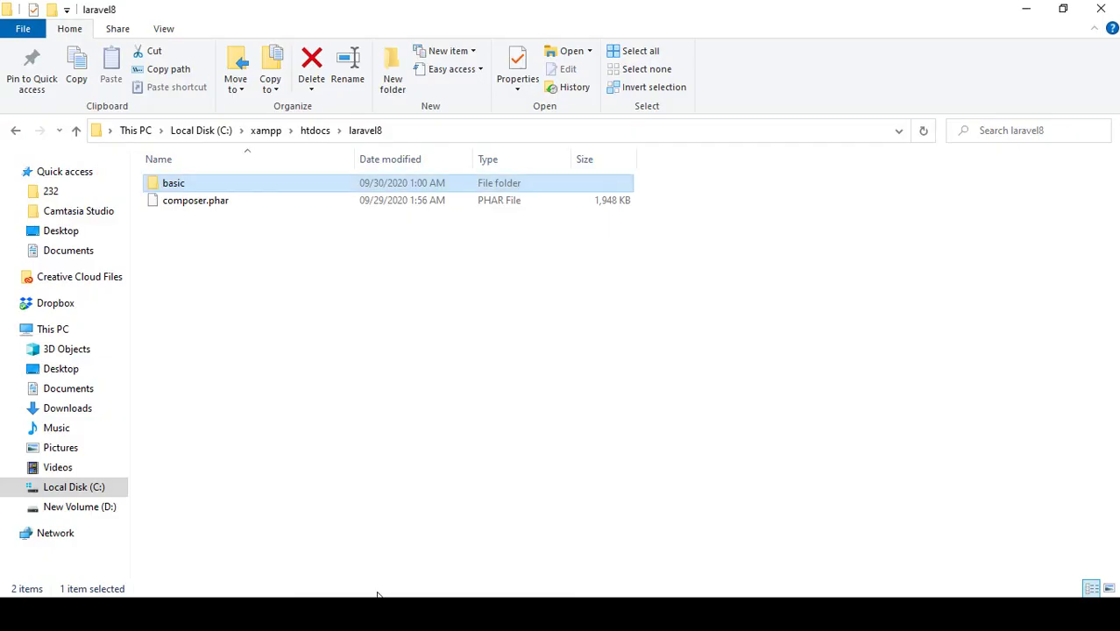
- Open the basic project folder and select its address bar
{"action": "double_click", "coordinate": [171, 183]}
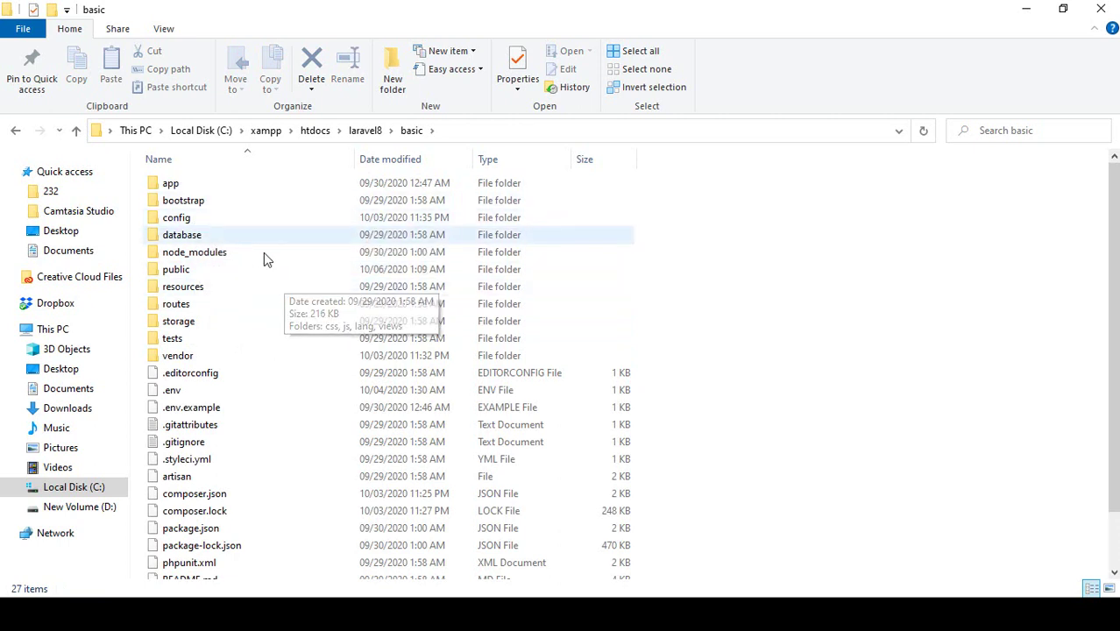
{"action": "left_click", "coordinate": [461, 130]}
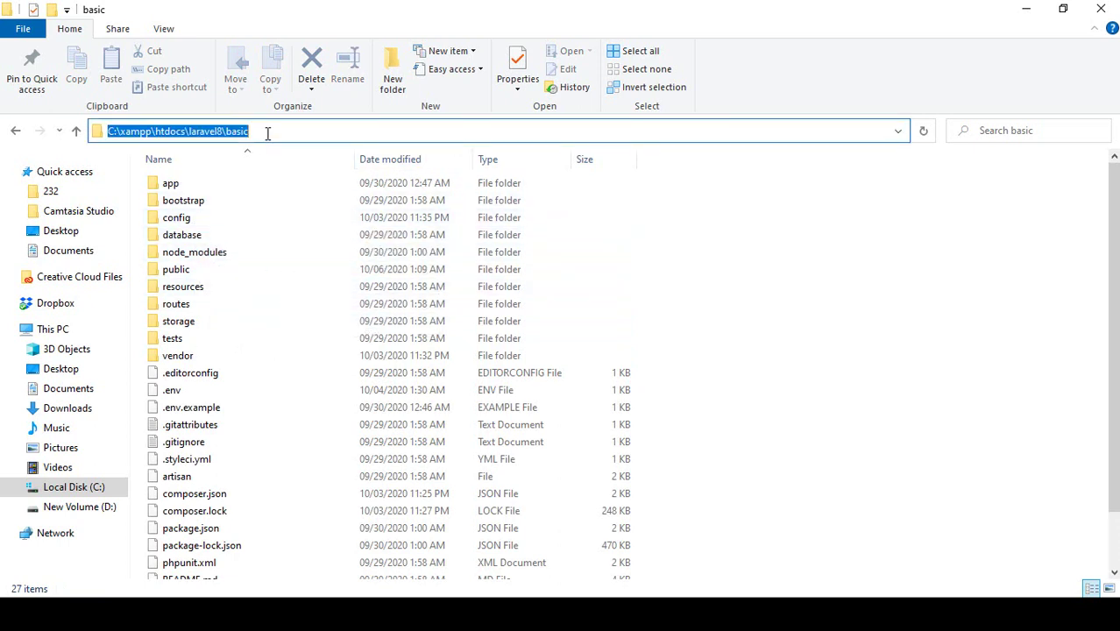
- Start a Command Prompt in the basic folder and run php artisan config:cache
{"action": "type", "text": "cmd"}
{"action": "key", "text": "Return"}
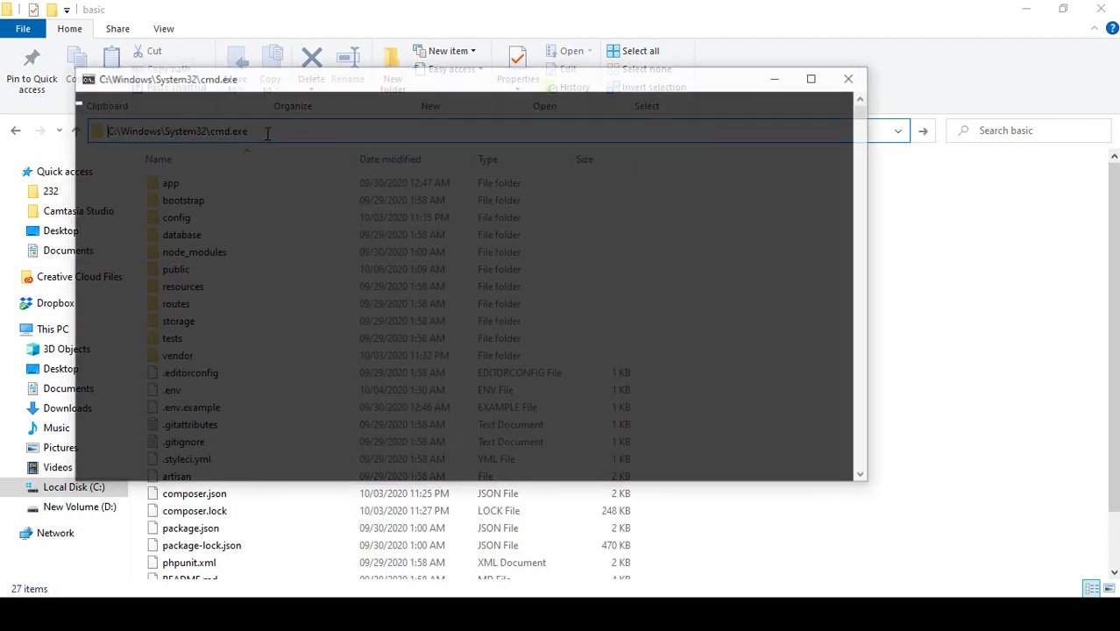
{"action": "type", "text": "php"}
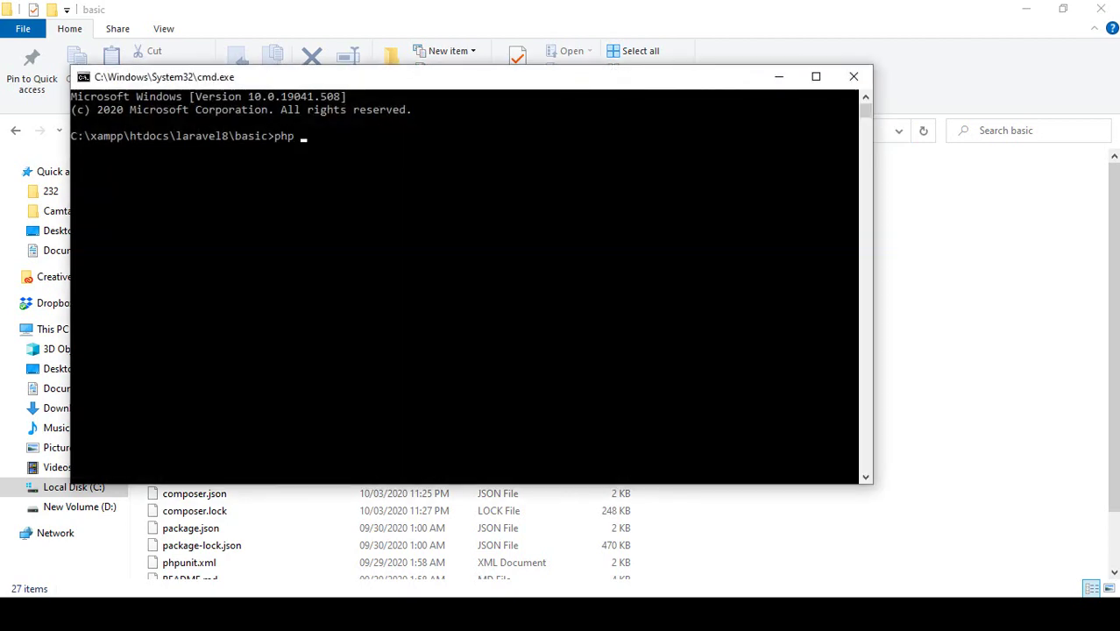
{"action": "type", "text": " artisa"}
{"action": "type", "text": "n"}
{"action": "type", "text": " confi"}
{"action": "type", "text": "g"}
{"action": "type", "text": ":cas"}
{"action": "type", "text": "he"}
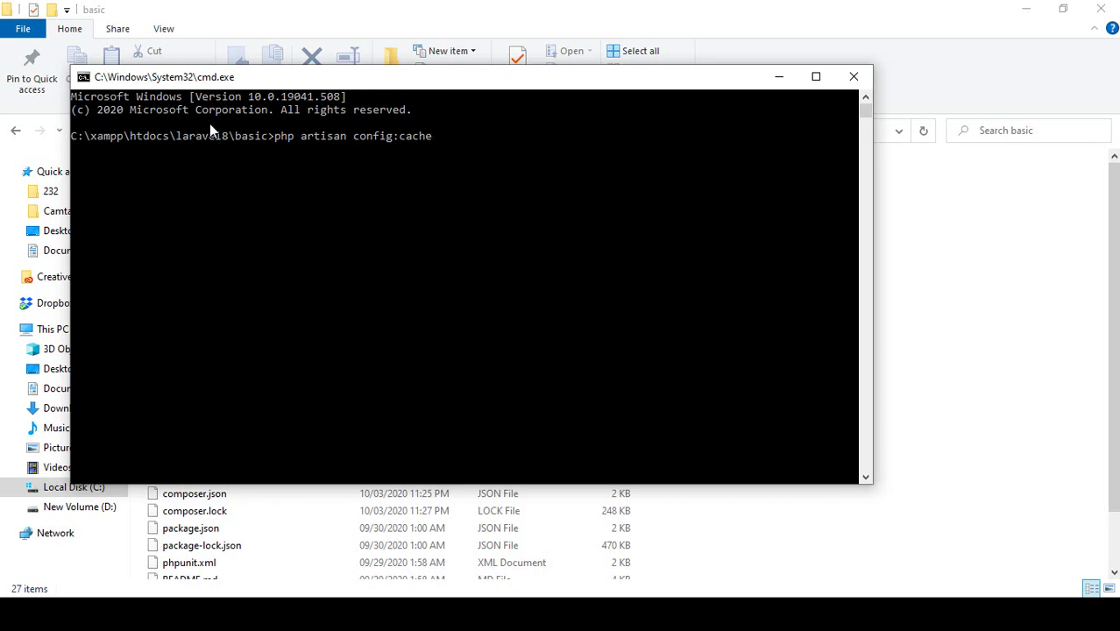
{"action": "key", "text": "Return"}
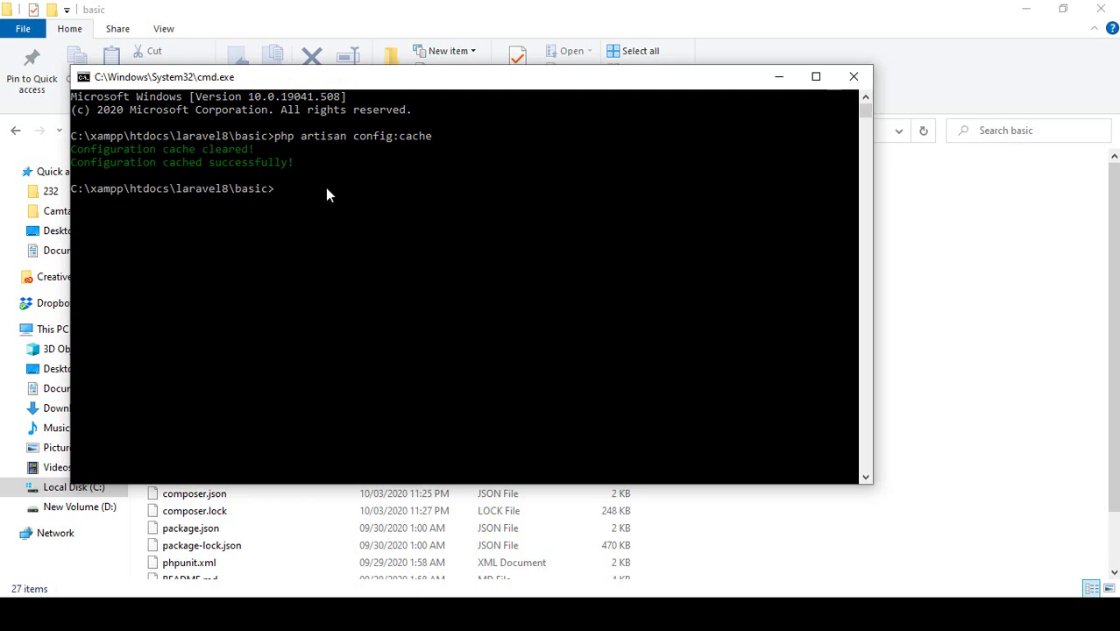
- Run php artisan cache:clear and php artisan view:clear
{"action": "type", "text": "php artisan"}
{"action": "key", "text": "BackSpace"}
{"action": "type", "text": "cache:clear"}
{"action": "key", "text": "Return"}
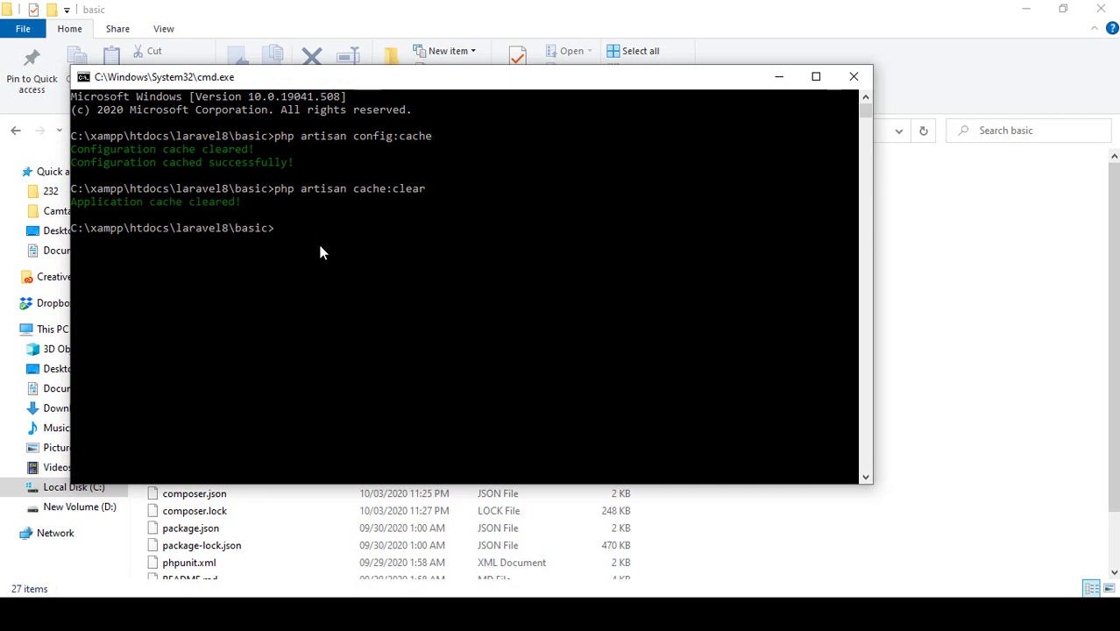
{"action": "type", "text": "php "}
{"action": "type", "text": "artis"}
{"action": "type", "text": "isan view"}
{"action": "type", "text": ":clear"}
{"action": "key", "text": "Return"}
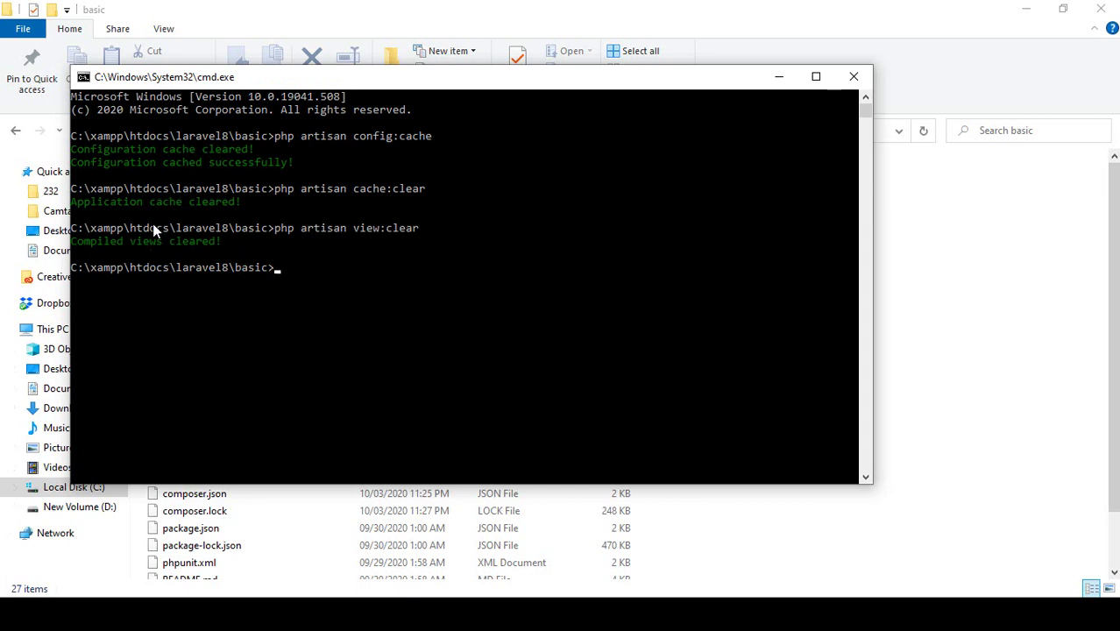
- Move the Command Prompt window, highlight the three artisan commands, then close it
{"action": "left_click_drag", "start_coordinate": [277, 84], "coordinate": [480, 115]}
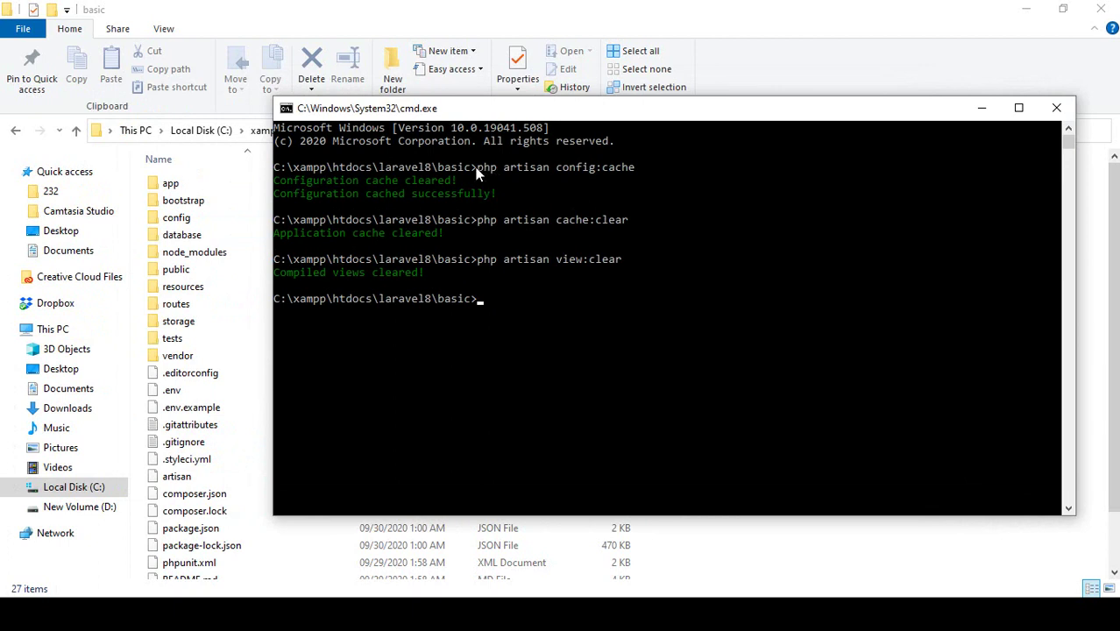
{"action": "left_click_drag", "start_coordinate": [475, 170], "coordinate": [635, 175]}
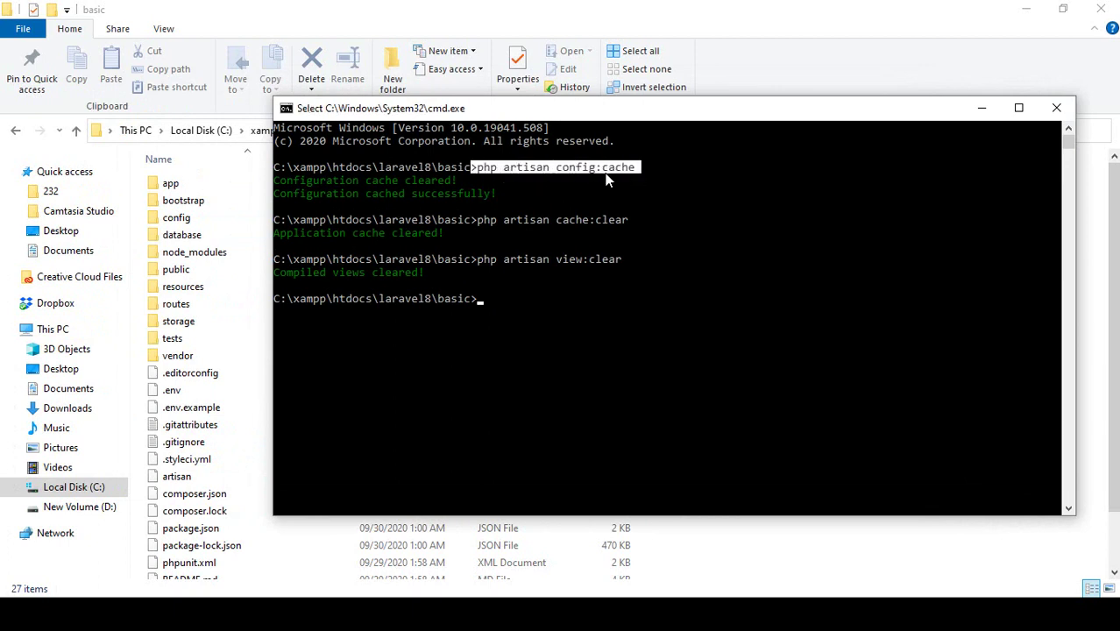
{"action": "left_click_drag", "start_coordinate": [569, 168], "coordinate": [668, 173]}
{"action": "left_click_drag", "start_coordinate": [477, 220], "coordinate": [596, 219]}
{"action": "left_click_drag", "start_coordinate": [478, 261], "coordinate": [631, 261]}
{"action": "left_click_drag", "start_coordinate": [637, 261], "coordinate": [637, 261]}
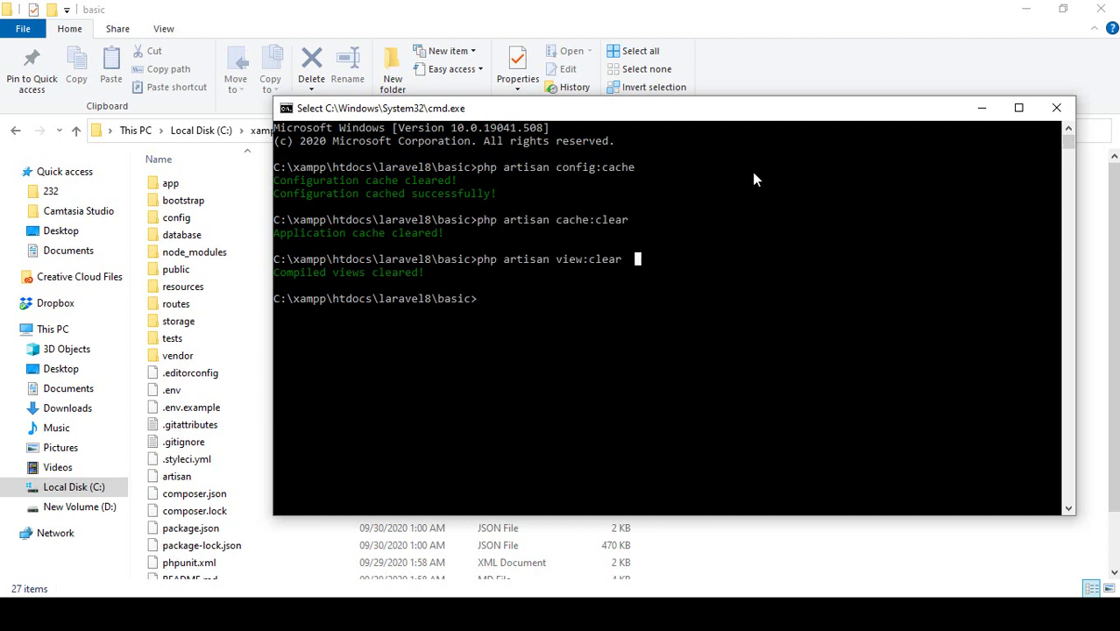
{"action": "left_click", "coordinate": [982, 108]}
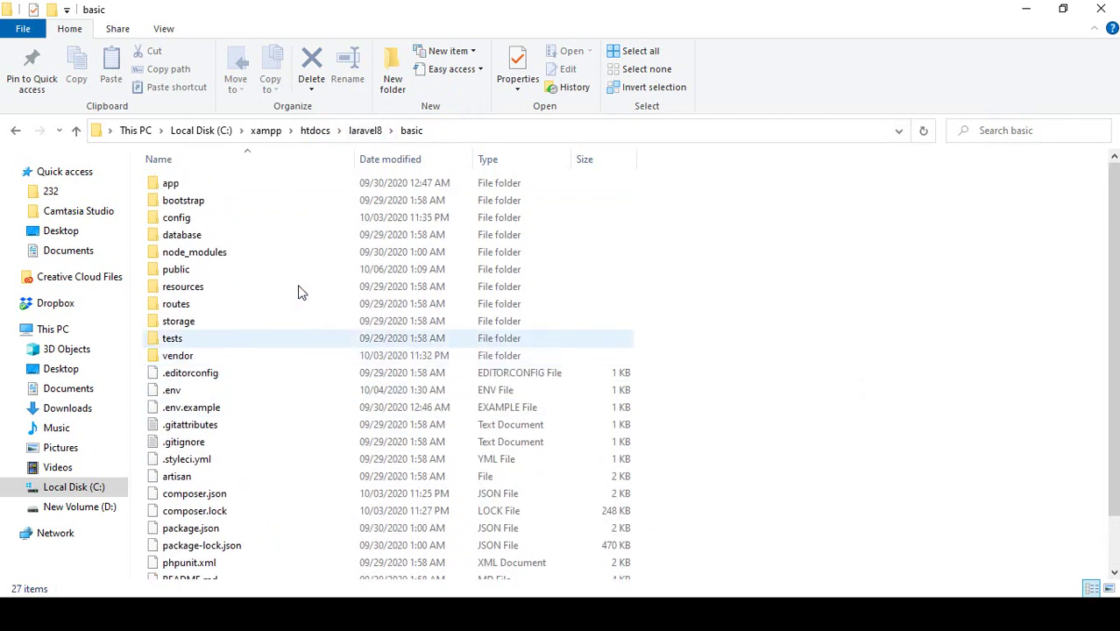
- Compress the basic folder into basic.zip with WinRAR using the ZIP format
{"action": "left_click", "coordinate": [365, 130]}
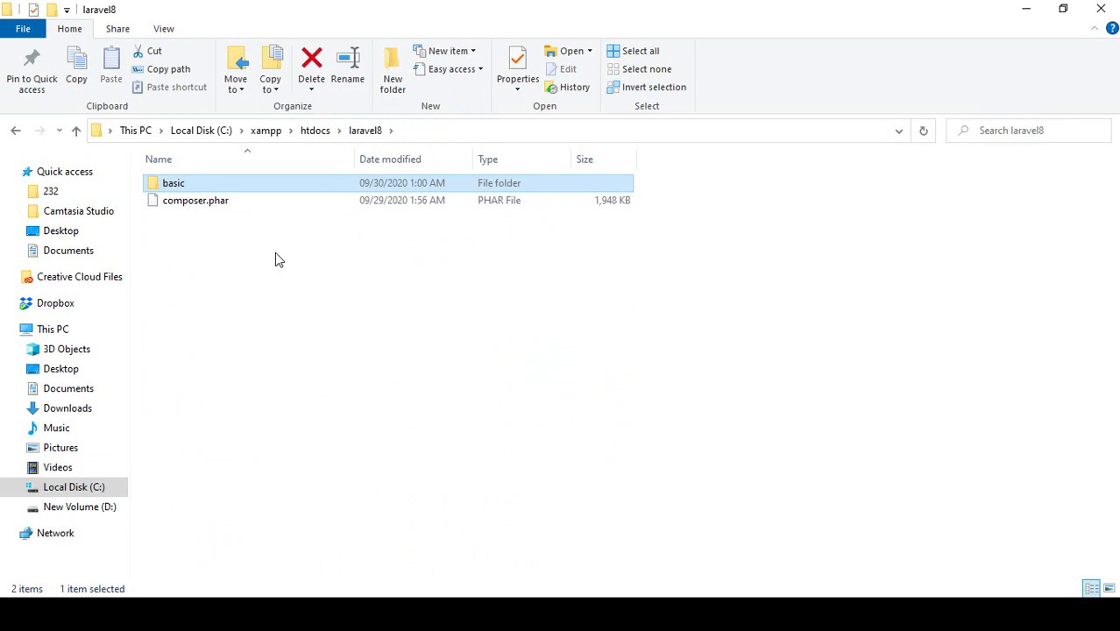
{"action": "right_click", "coordinate": [202, 185]}
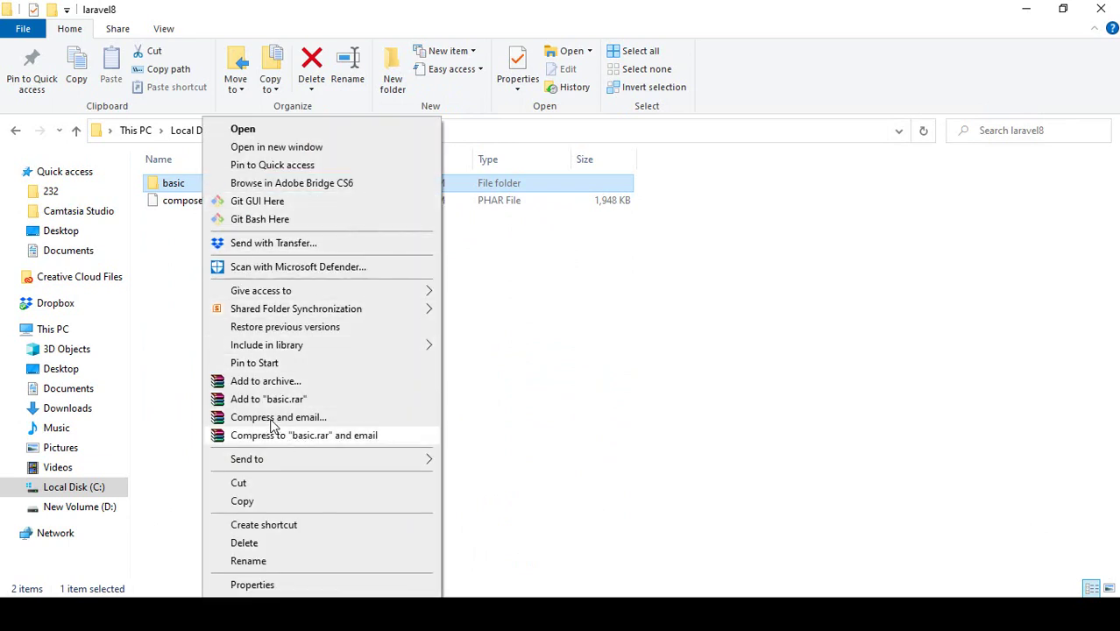
{"action": "left_click", "coordinate": [264, 382]}
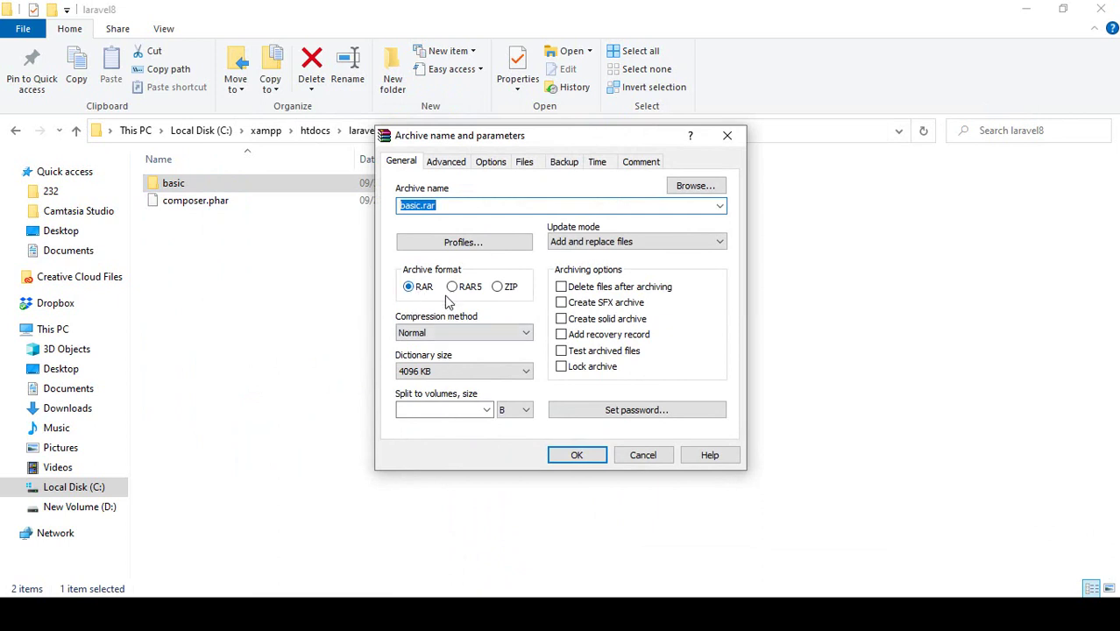
{"action": "left_click", "coordinate": [496, 287]}
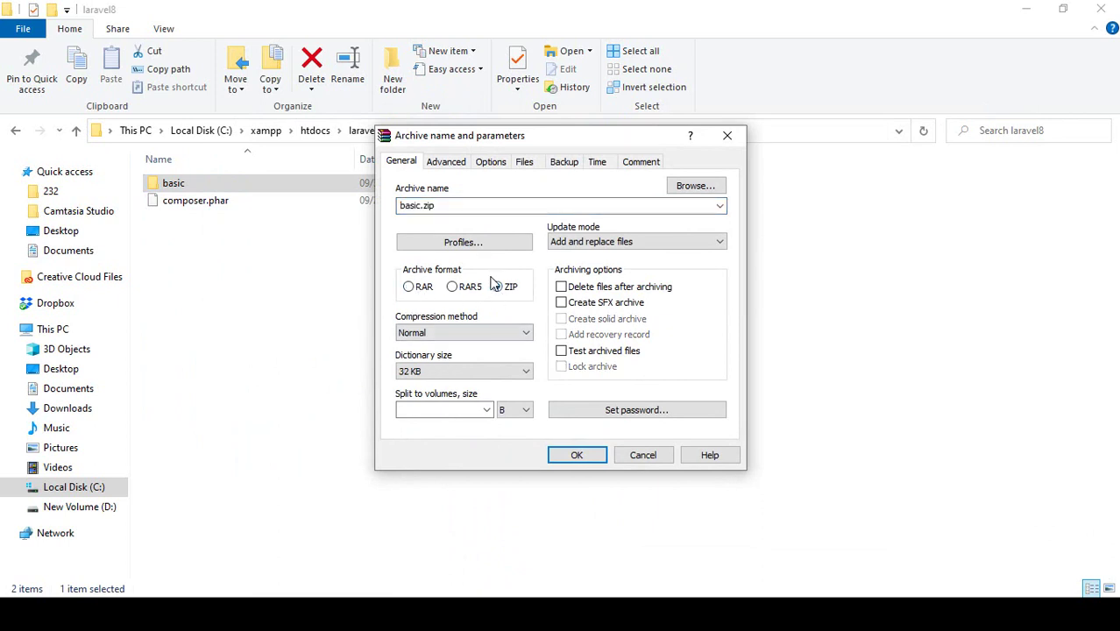
{"action": "left_click", "coordinate": [575, 456]}
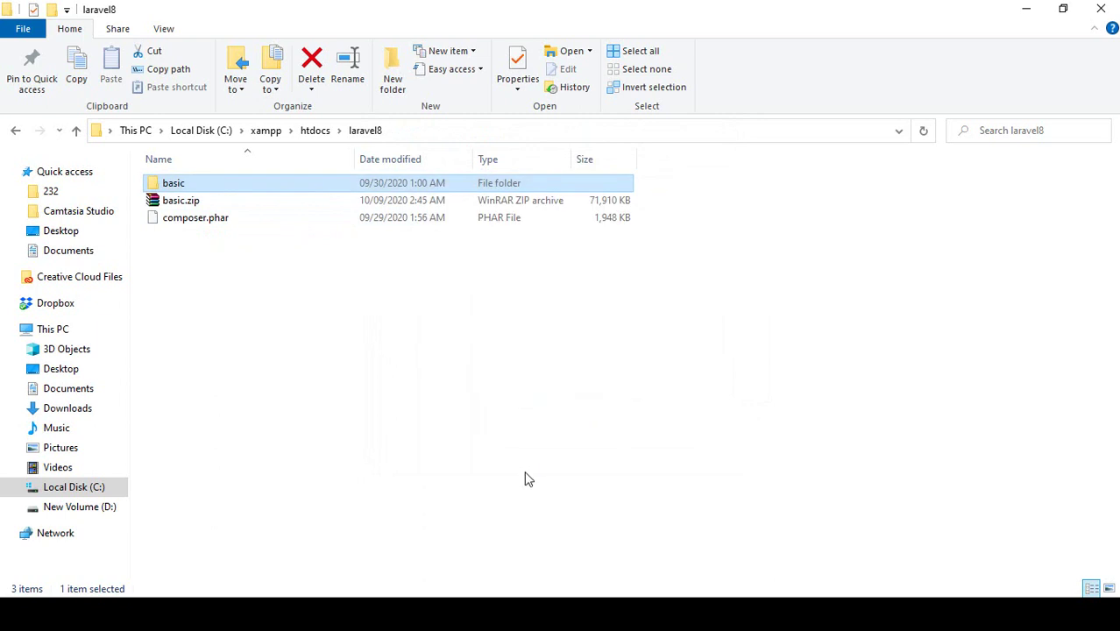
- Select the new basic.zip archive in the laravel8 folder
{"action": "double_click", "coordinate": [181, 191]}
{"action": "left_click", "coordinate": [16, 132]}
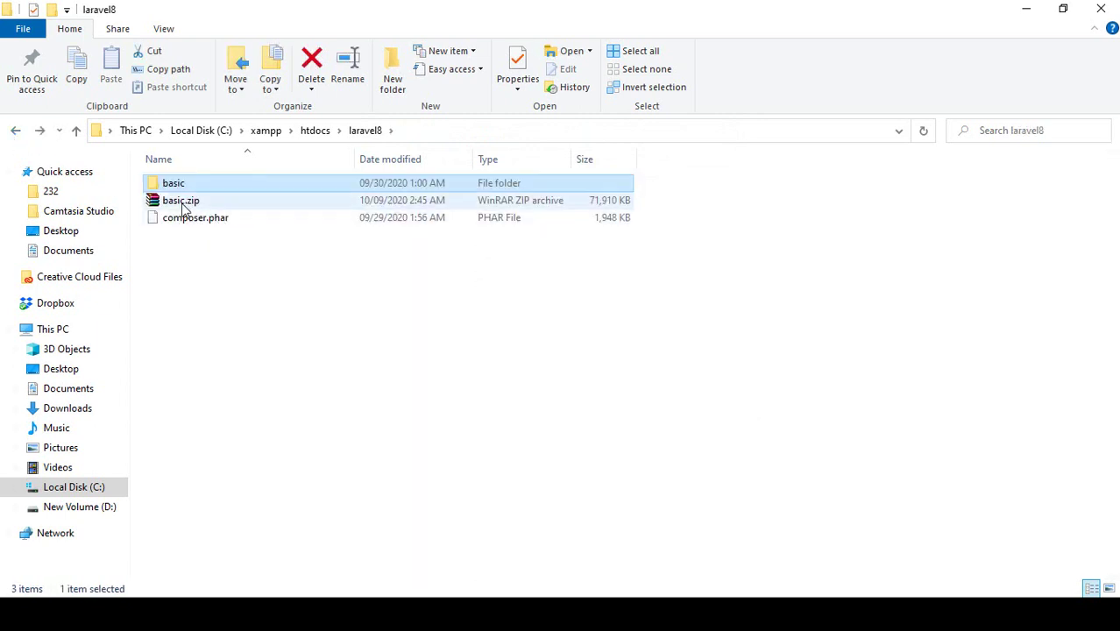
{"action": "left_click", "coordinate": [184, 202]}
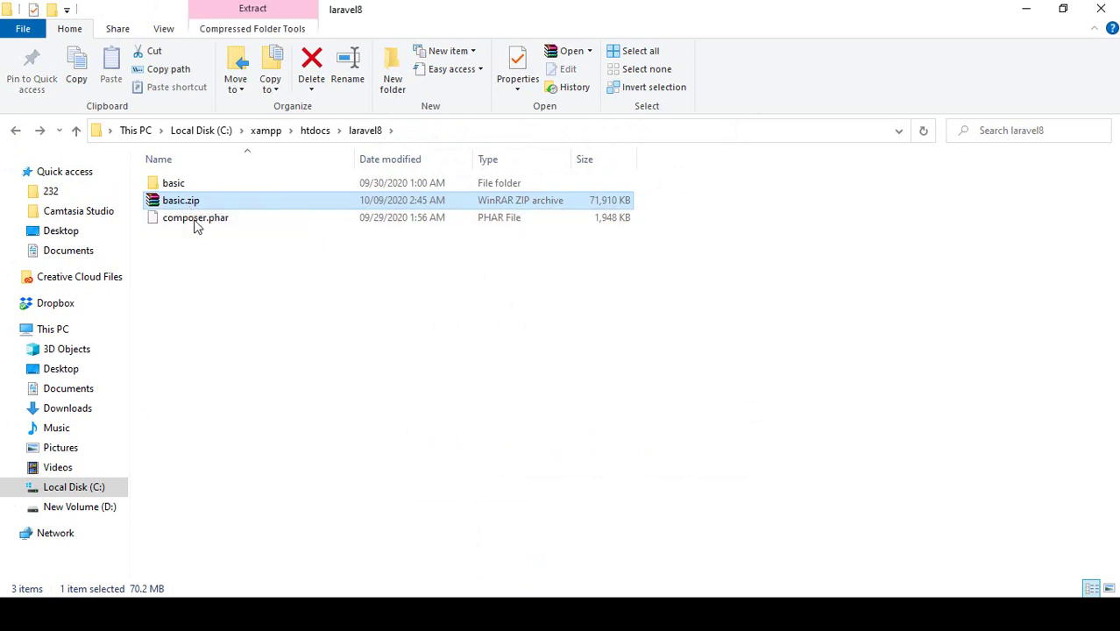
- Open the Axiom Dynamic Sign website in a new Chrome tab
{"action": "left_click", "coordinate": [422, 594]}
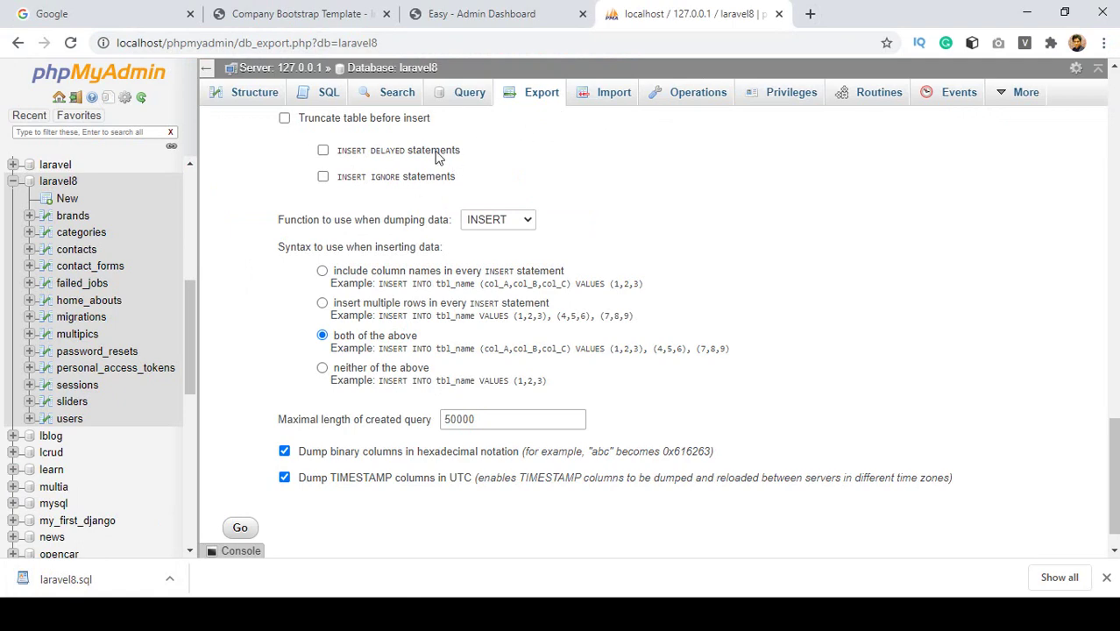
{"action": "left_click", "coordinate": [810, 14]}
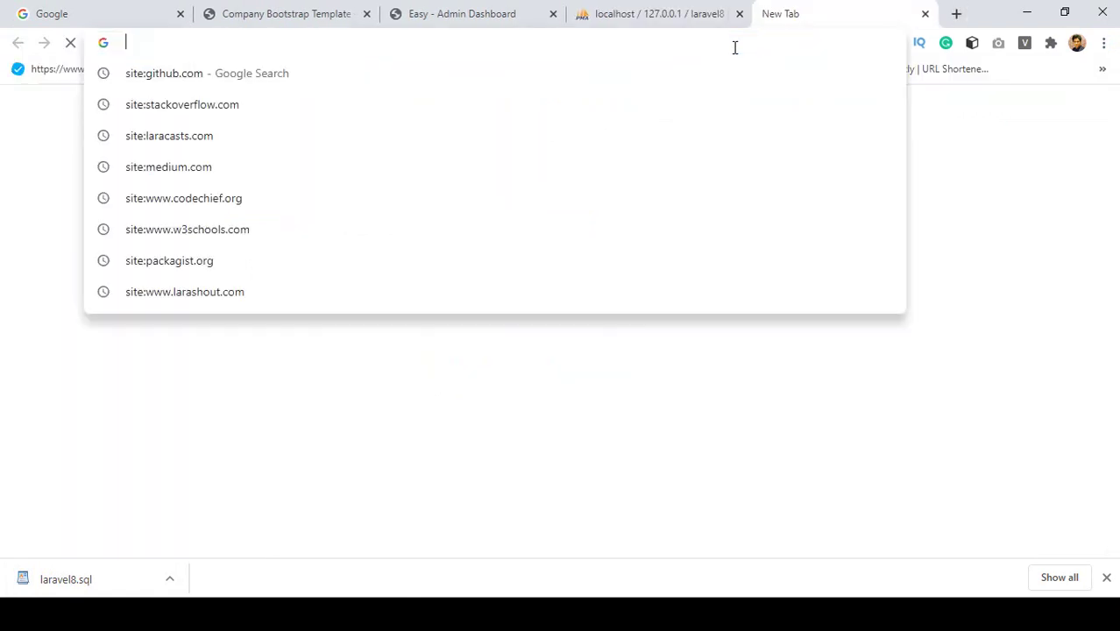
{"action": "type", "text": "a"}
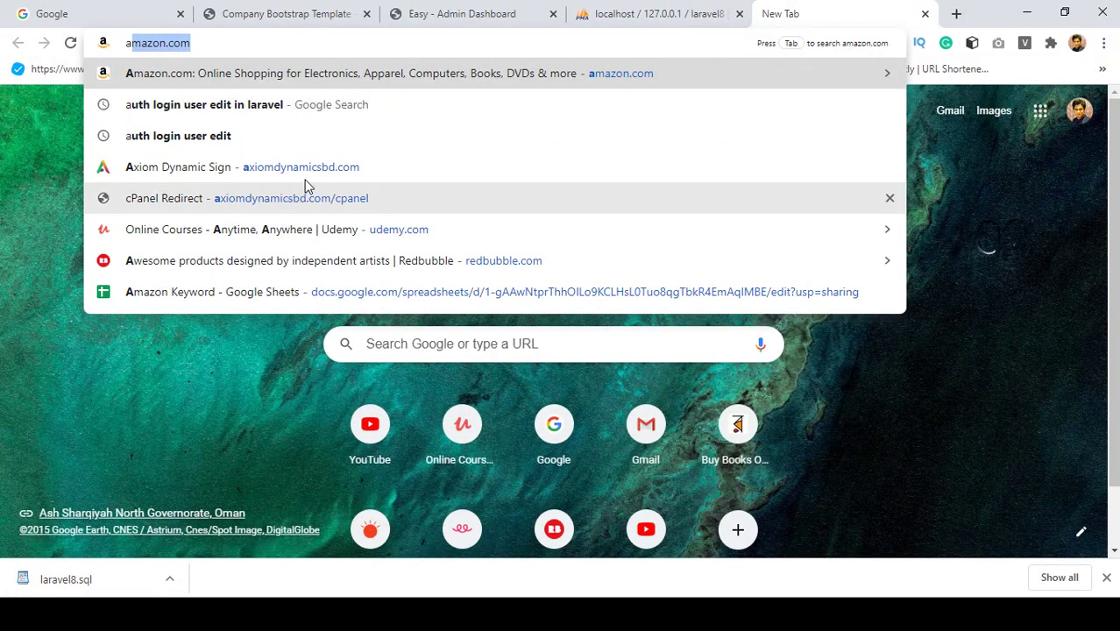
{"action": "left_click", "coordinate": [305, 170]}
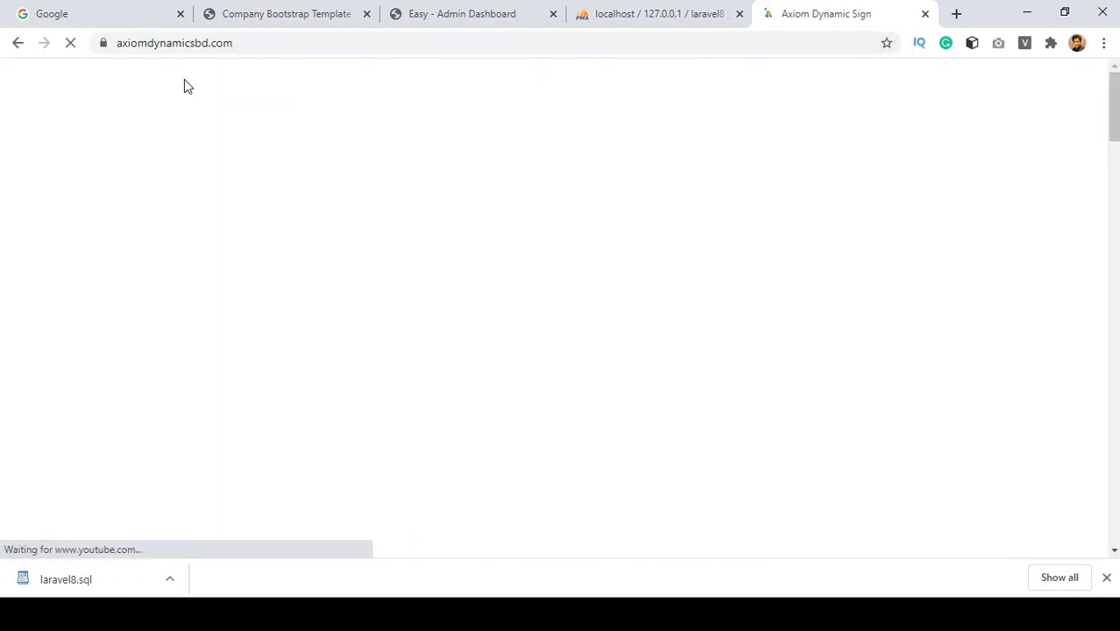
{"action": "scroll", "coordinate": [400, 242], "scroll_direction": "down", "scroll_amount": 3}
{"action": "scroll", "coordinate": [401, 236], "scroll_direction": "up", "scroll_amount": 3}
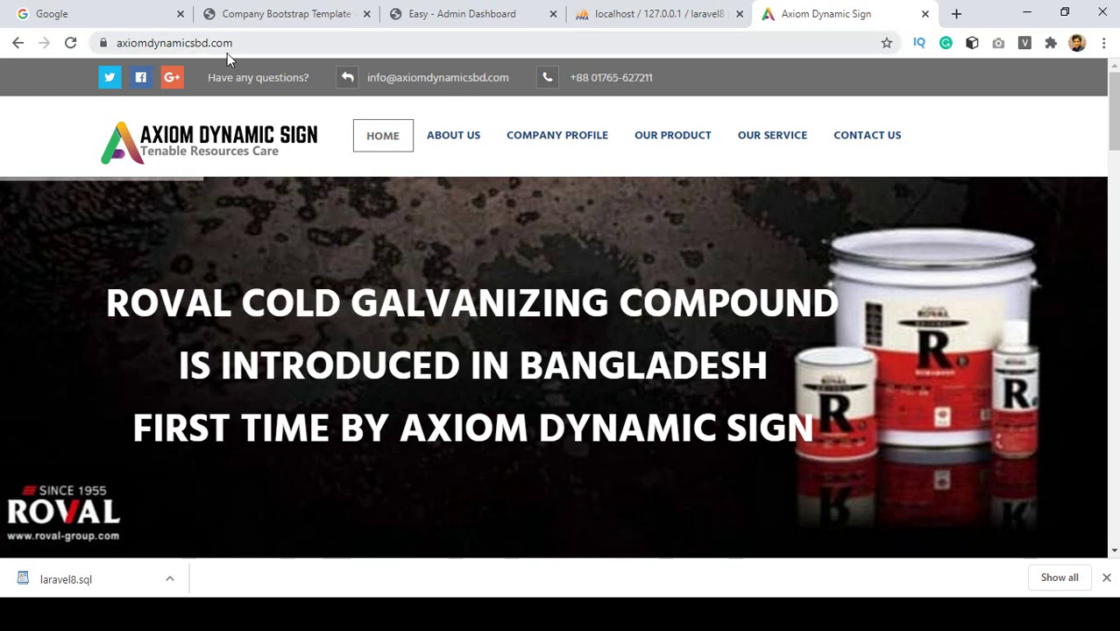
- Load the site's cPanel redirect page at axiomdynamicsbd.com/cpanel
{"action": "left_click", "coordinate": [122, 43]}
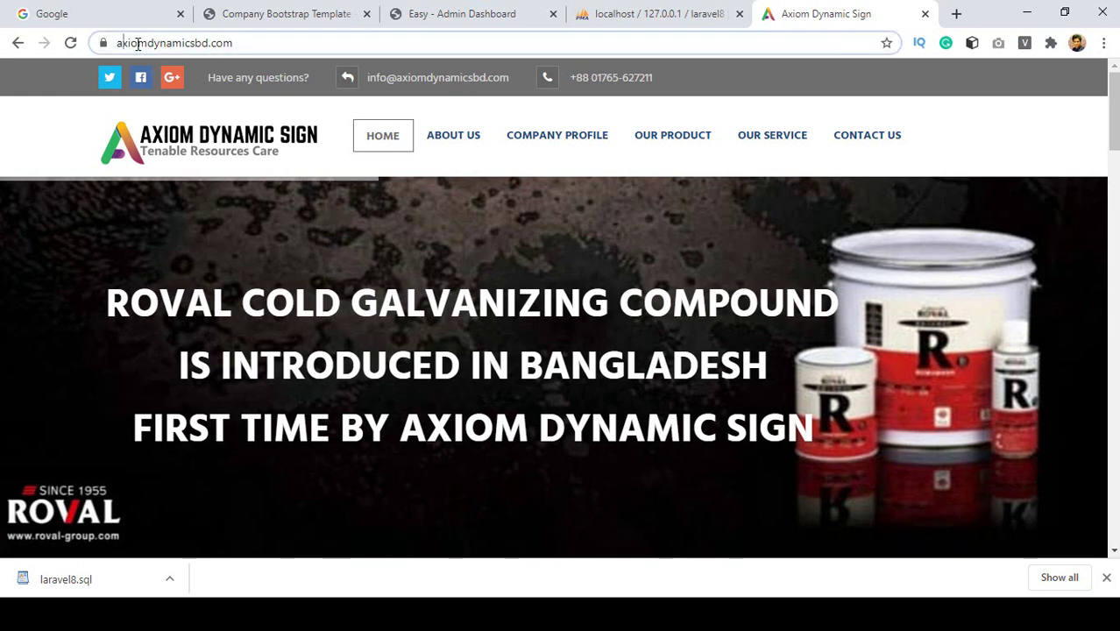
{"action": "left_click", "coordinate": [272, 43]}
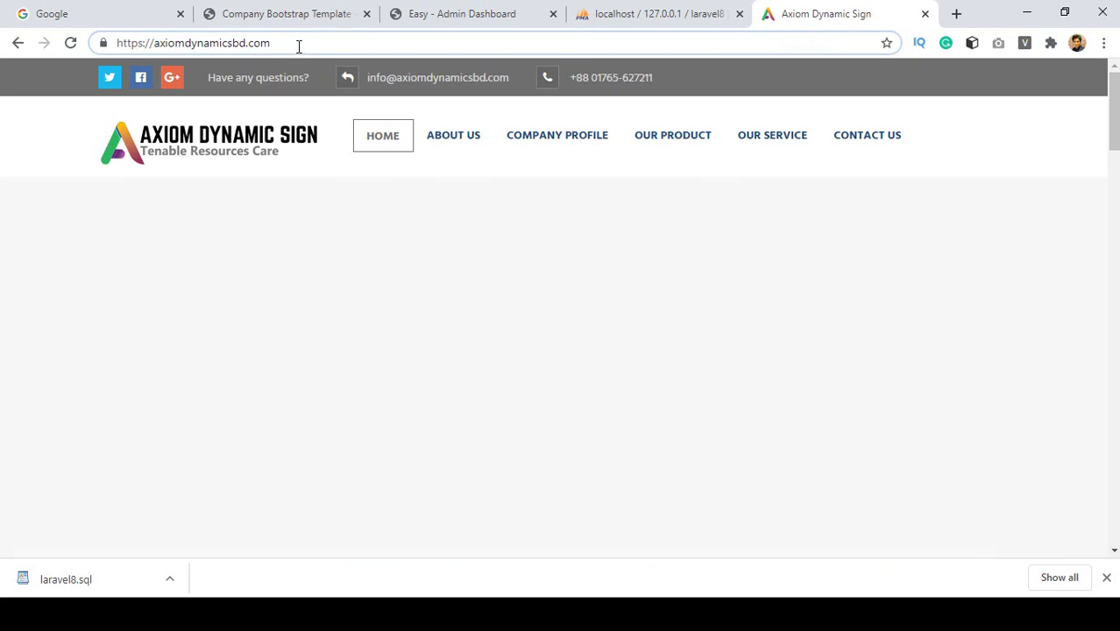
{"action": "type", "text": "/"}
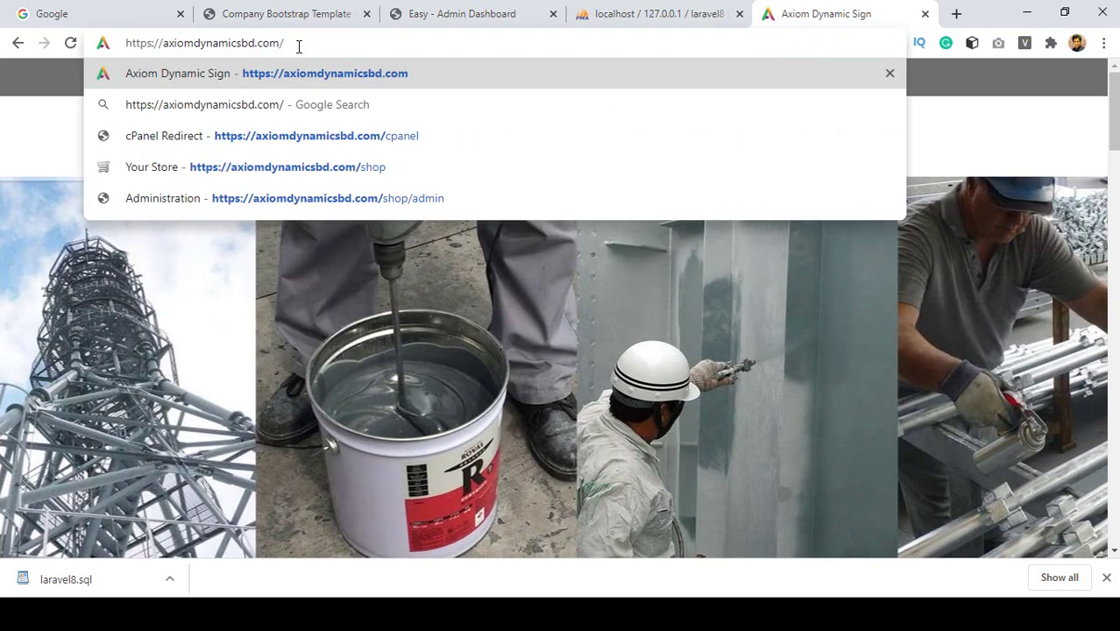
{"action": "key", "text": "Down"}
{"action": "key", "text": "Down"}
{"action": "key", "text": "Return"}
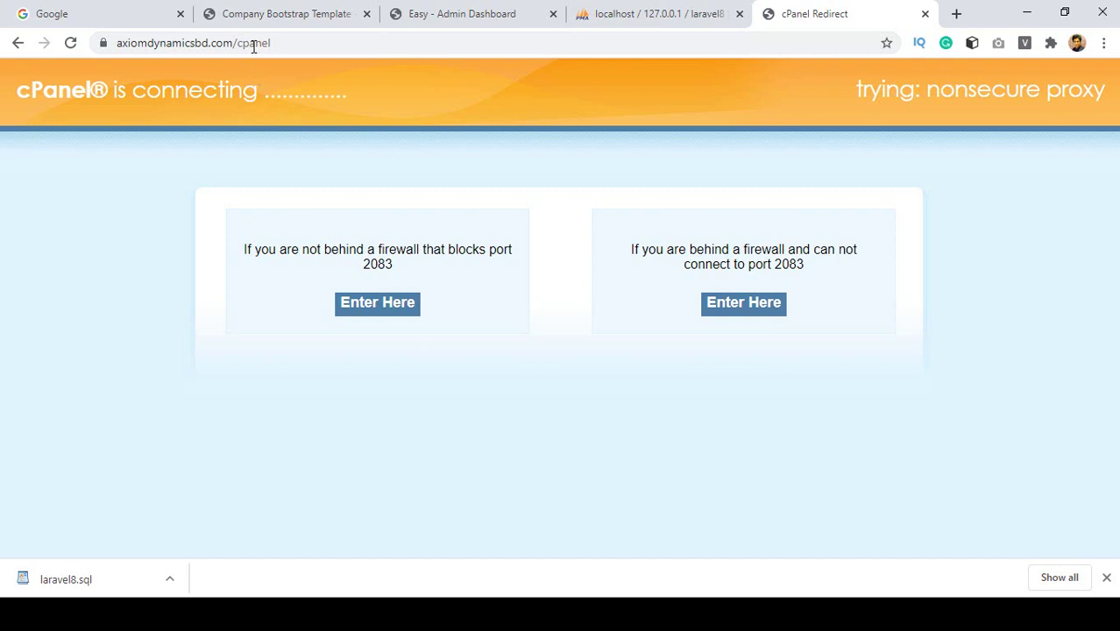
- Log in to the axiomdynamicsbd.com cPanel account using the saved credentials
{"action": "left_click_drag", "start_coordinate": [239, 46], "coordinate": [295, 52]}
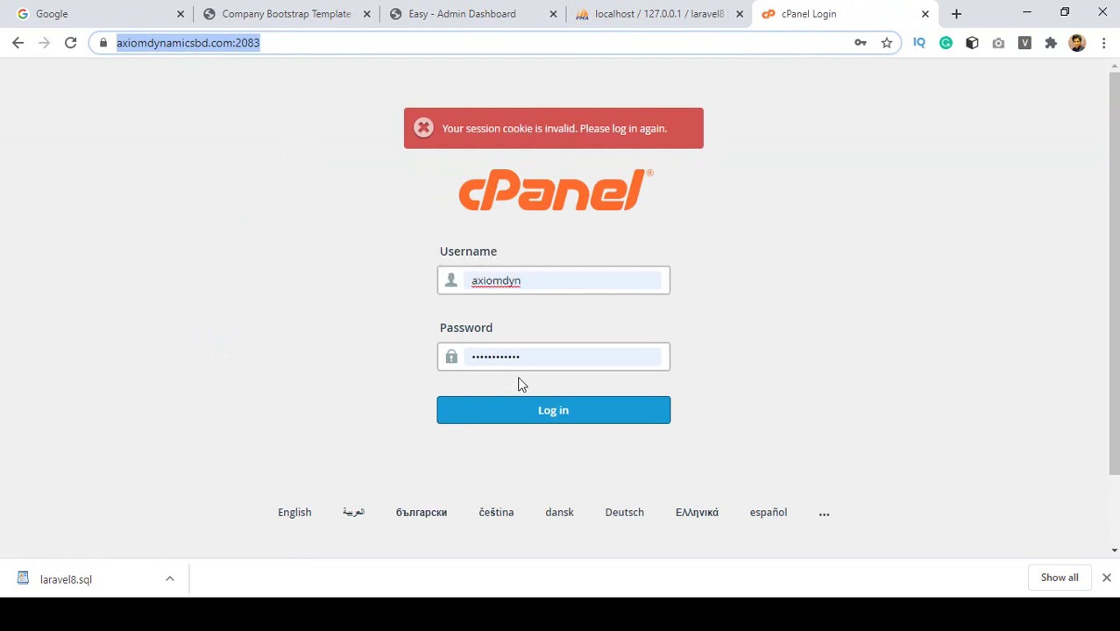
{"action": "left_click", "coordinate": [553, 421]}
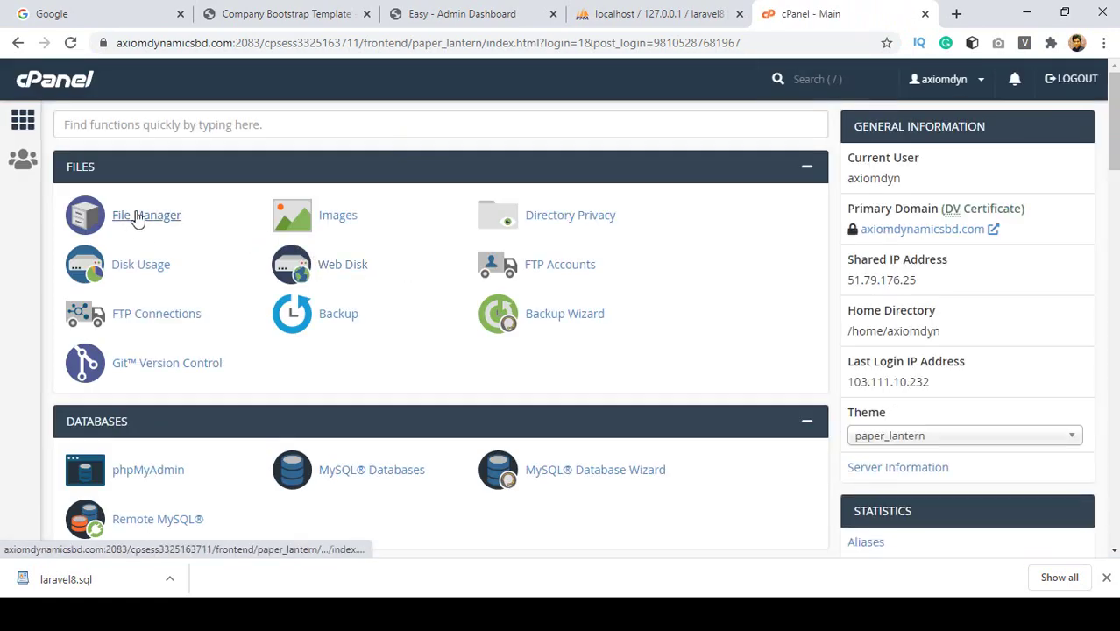
- Open File Manager in a new tab and go into the public_html folder
{"action": "left_click", "coordinate": [191, 230]}
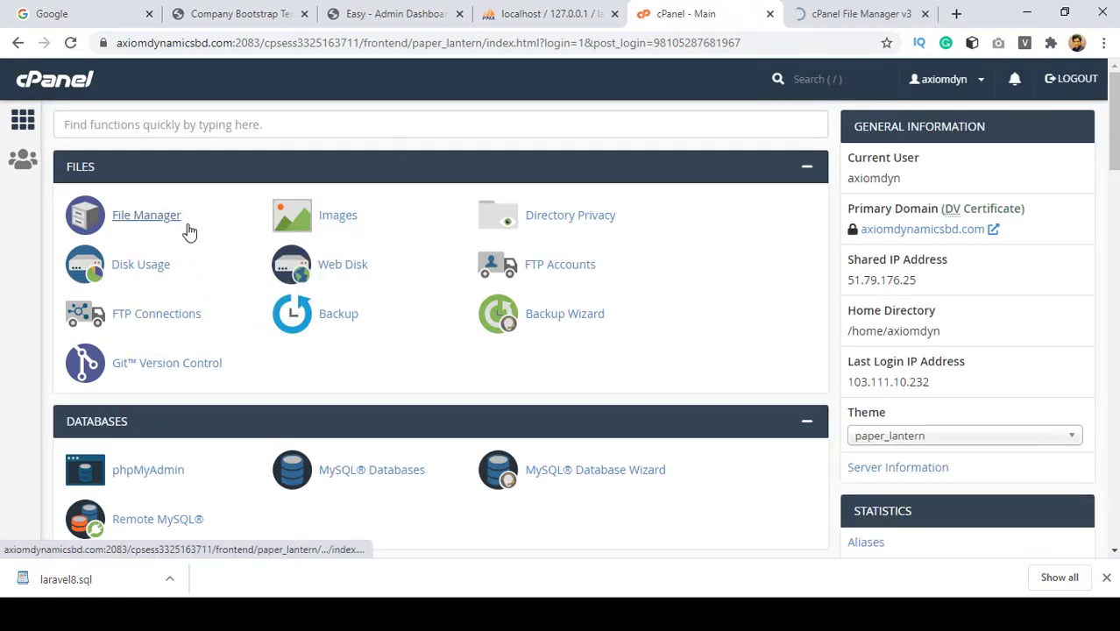
{"action": "left_click", "coordinate": [819, 9]}
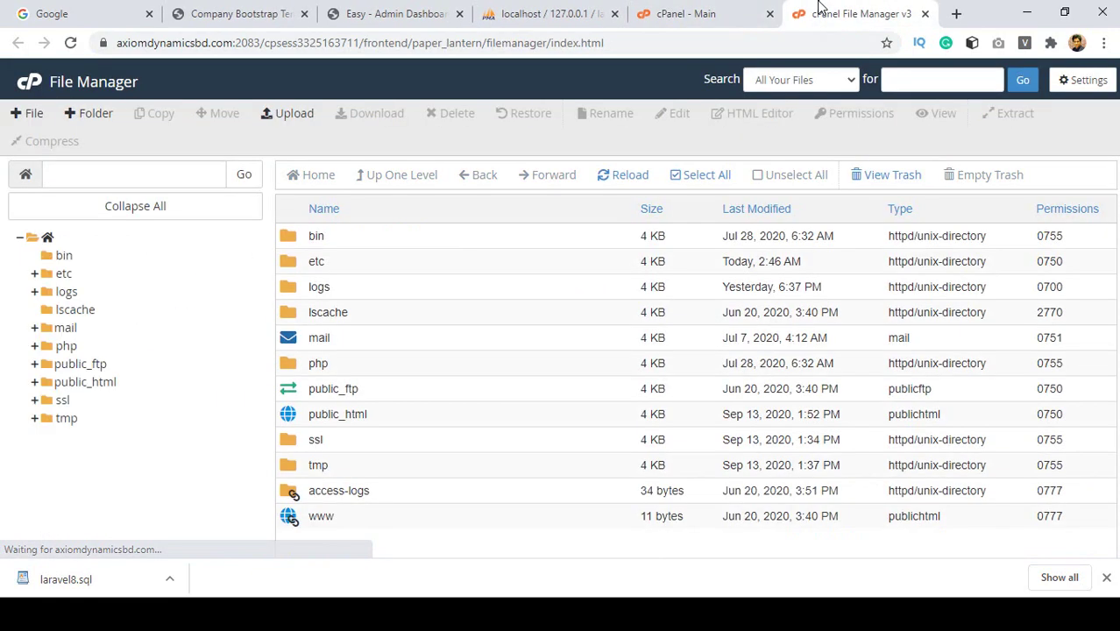
{"action": "left_click", "coordinate": [386, 416]}
{"action": "double_click", "coordinate": [412, 424]}
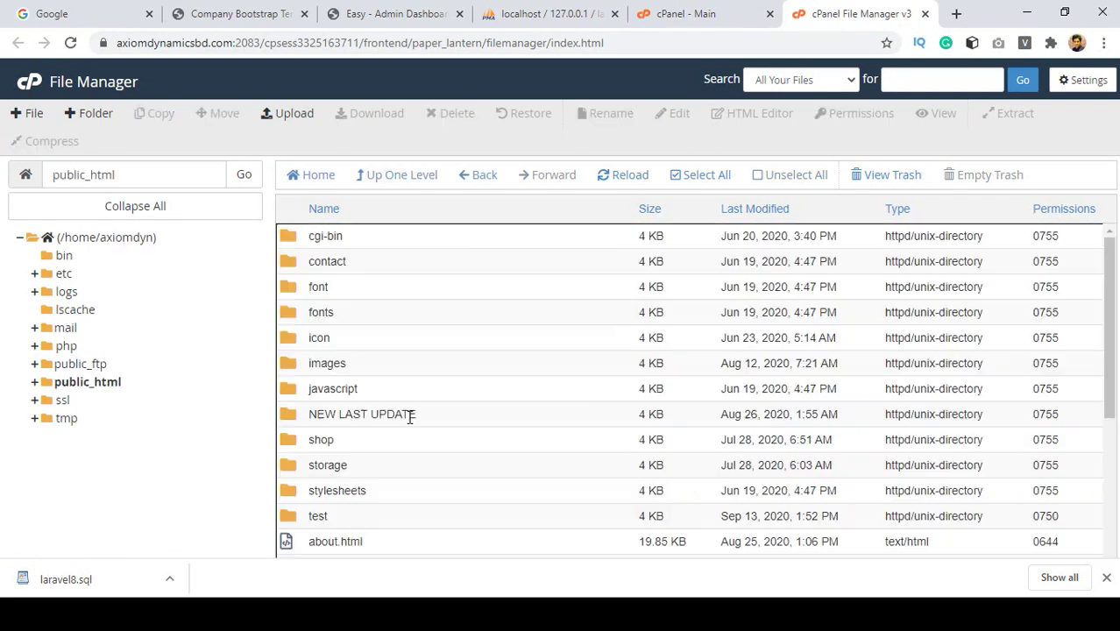
{"action": "scroll", "coordinate": [410, 371], "scroll_direction": "down", "scroll_amount": 3}
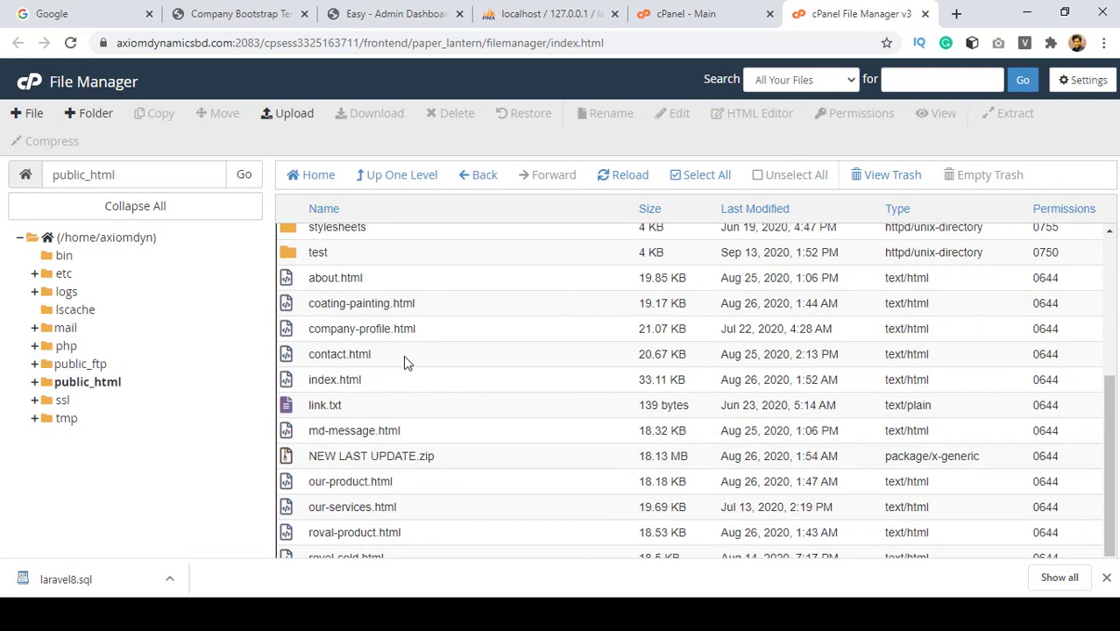
{"action": "left_click", "coordinate": [368, 382]}
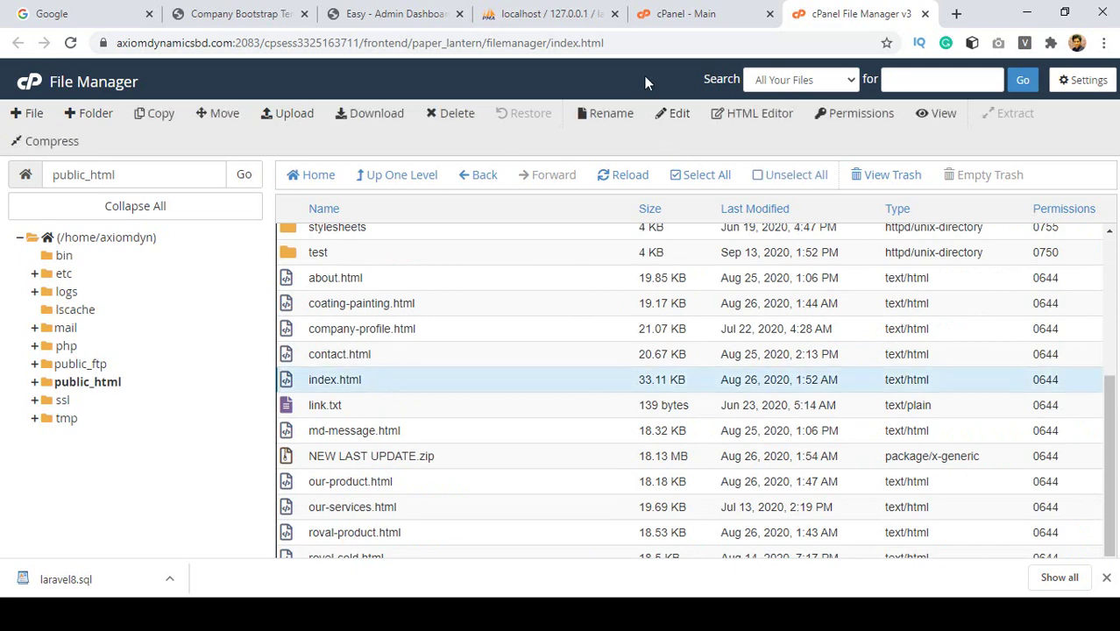
- Copy the site's domain and open the live site in another tab
{"action": "left_click", "coordinate": [226, 43]}
{"action": "left_click_drag", "start_coordinate": [270, 43], "coordinate": [123, 43]}
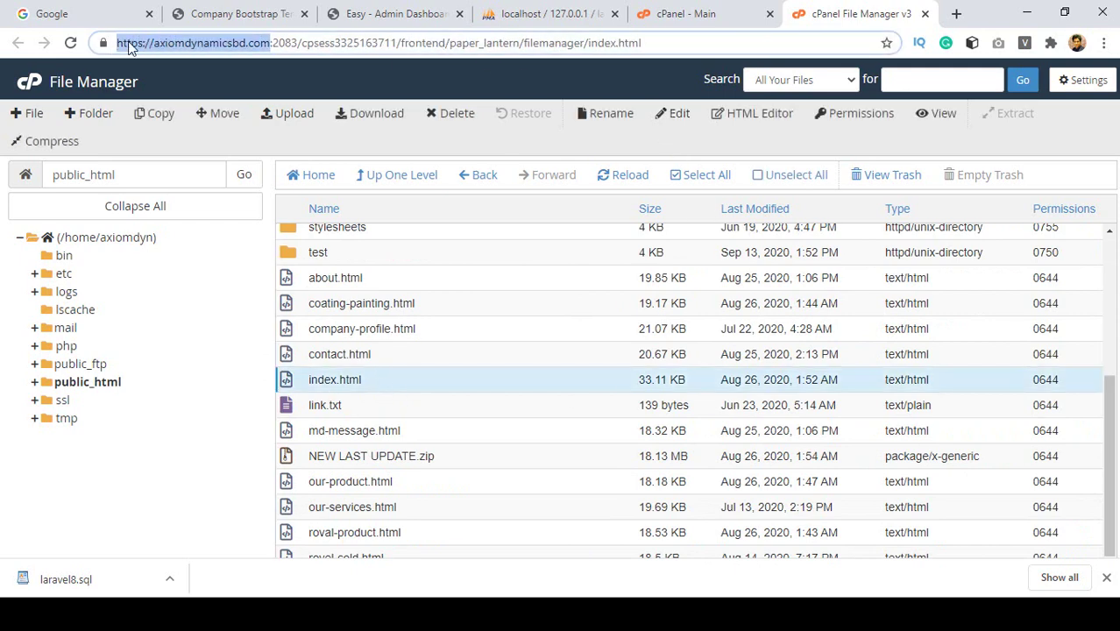
{"action": "right_click", "coordinate": [140, 43]}
{"action": "left_click", "coordinate": [221, 132]}
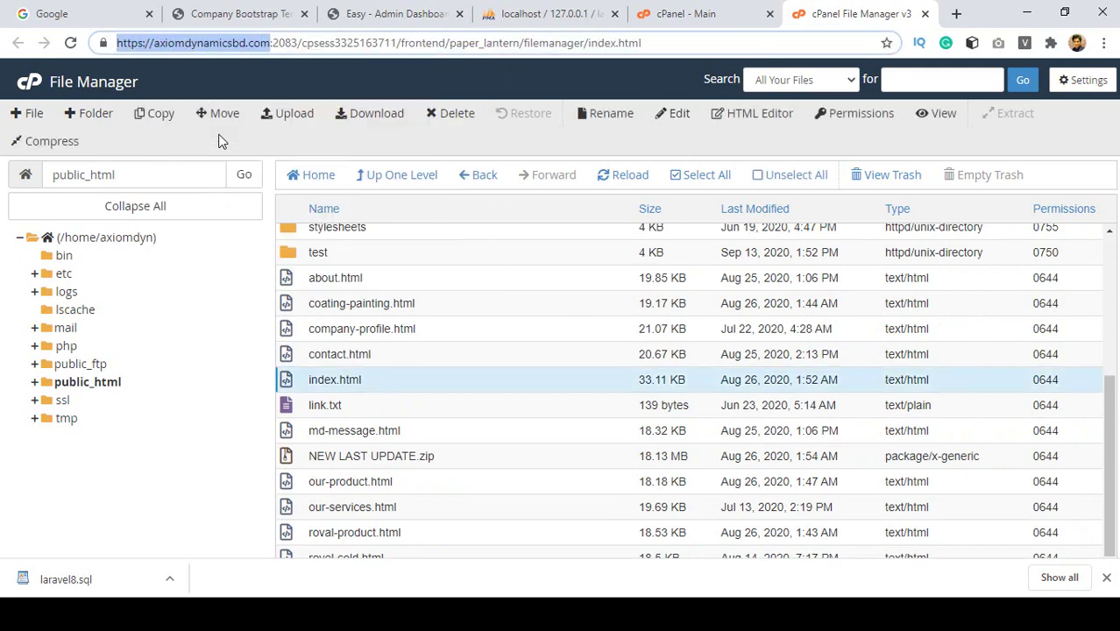
{"action": "left_click", "coordinate": [956, 13]}
{"action": "right_click", "coordinate": [741, 39]}
{"action": "left_click", "coordinate": [797, 163]}
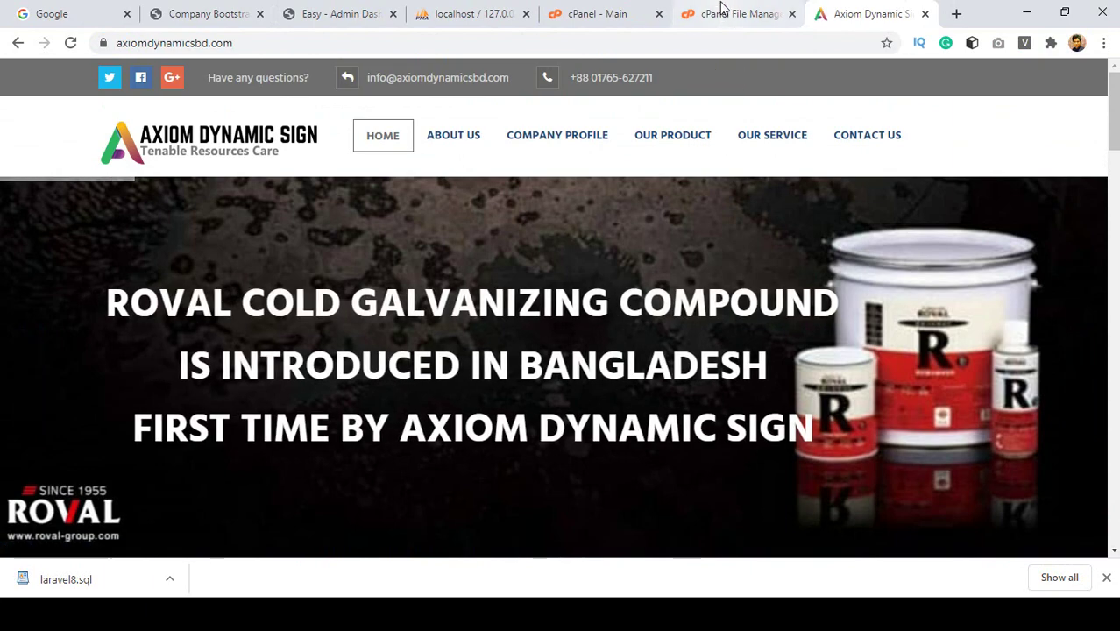
- Return to File Manager and look through the public_html file listing
{"action": "left_click", "coordinate": [724, 15]}
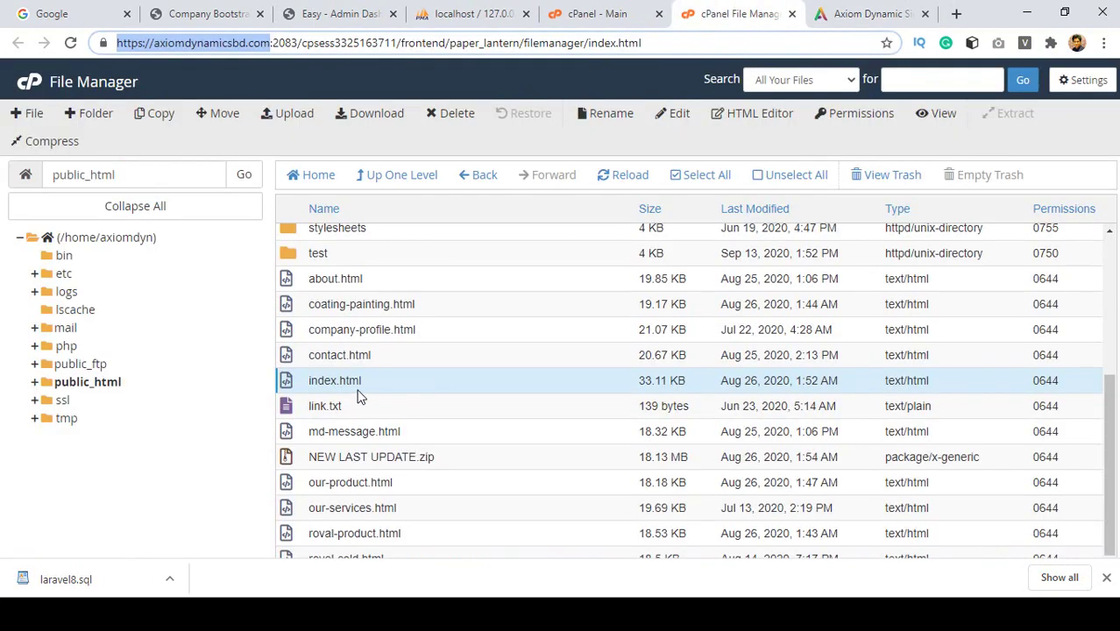
{"action": "scroll", "coordinate": [358, 395], "scroll_direction": "up", "scroll_amount": 4}
{"action": "scroll", "coordinate": [368, 307], "scroll_direction": "up", "scroll_amount": 1}
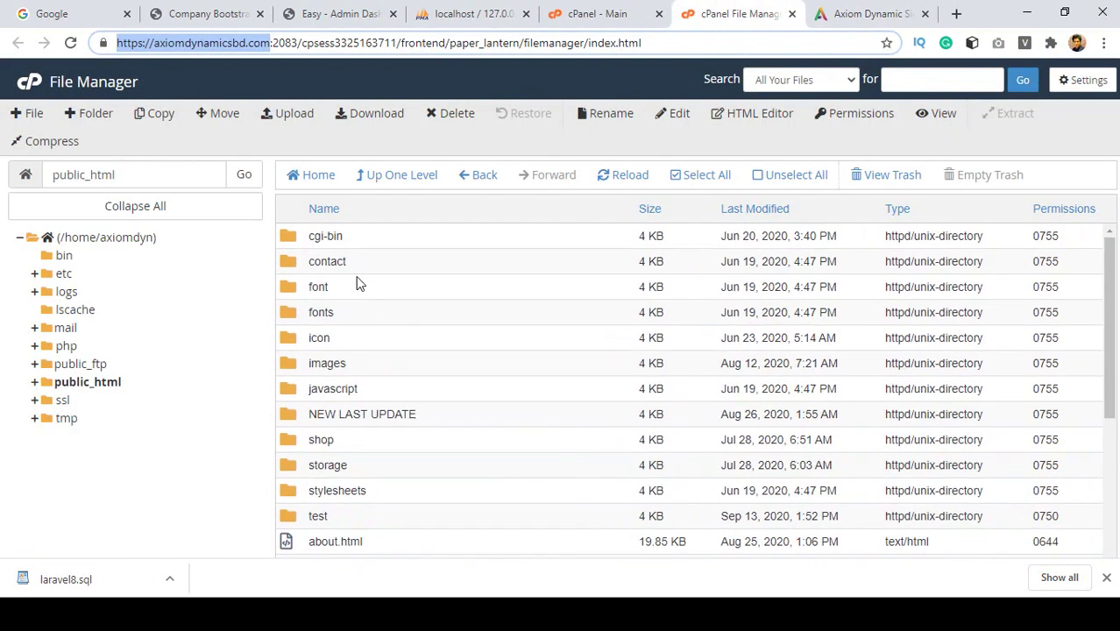
{"action": "scroll", "coordinate": [375, 334], "scroll_direction": "down", "scroll_amount": 3}
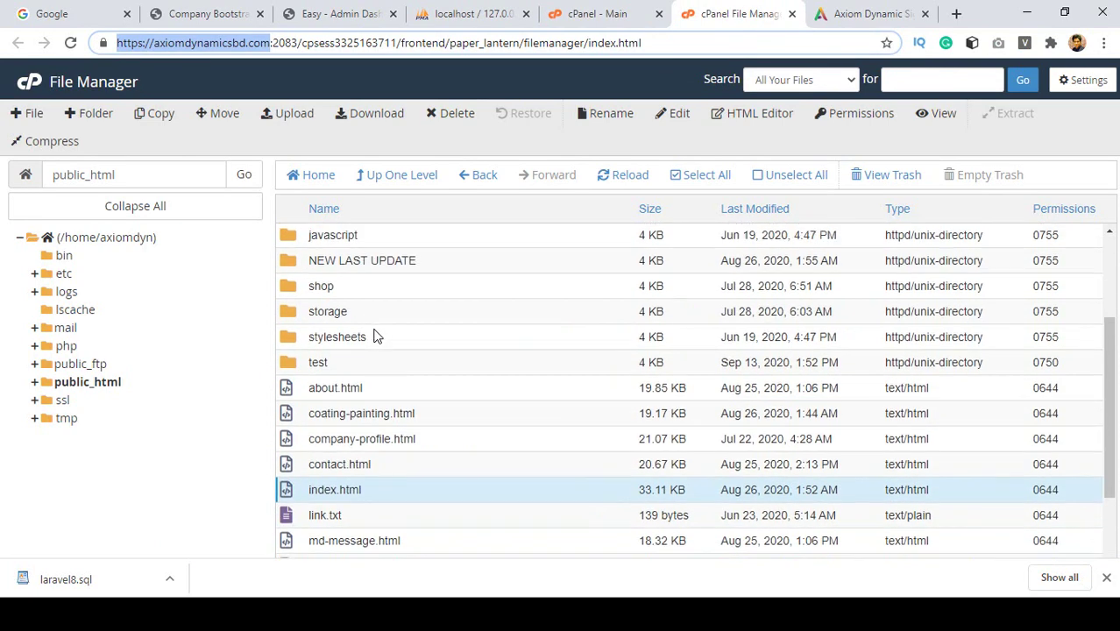
{"action": "scroll", "coordinate": [370, 358], "scroll_direction": "up", "scroll_amount": 2}
{"action": "scroll", "coordinate": [368, 399], "scroll_direction": "up", "scroll_amount": 1}
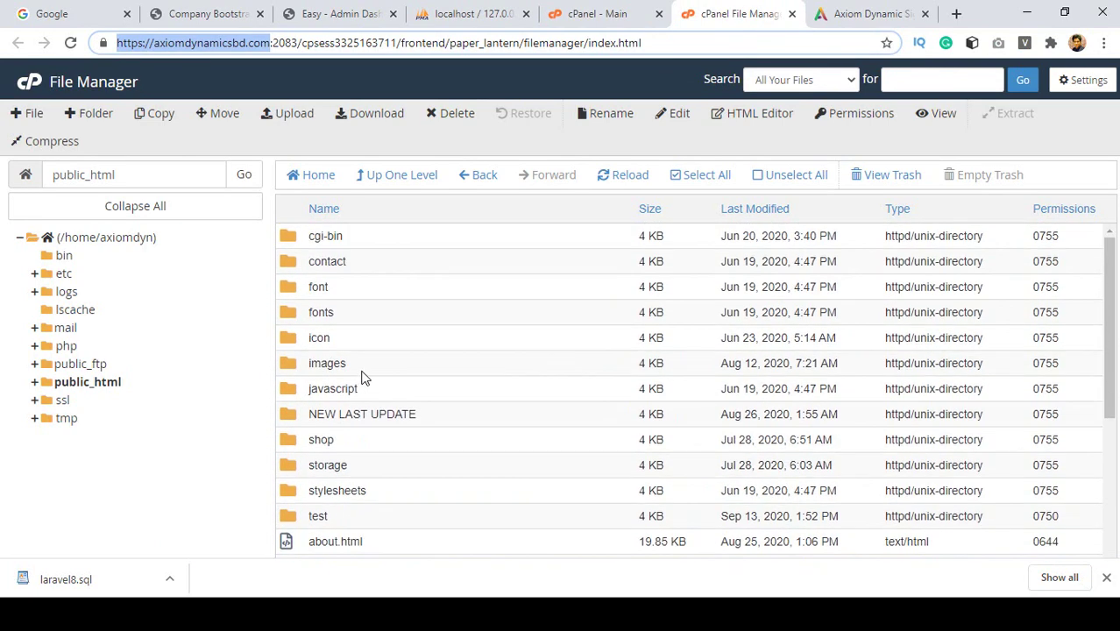
{"action": "scroll", "coordinate": [364, 377], "scroll_direction": "down", "scroll_amount": 5}
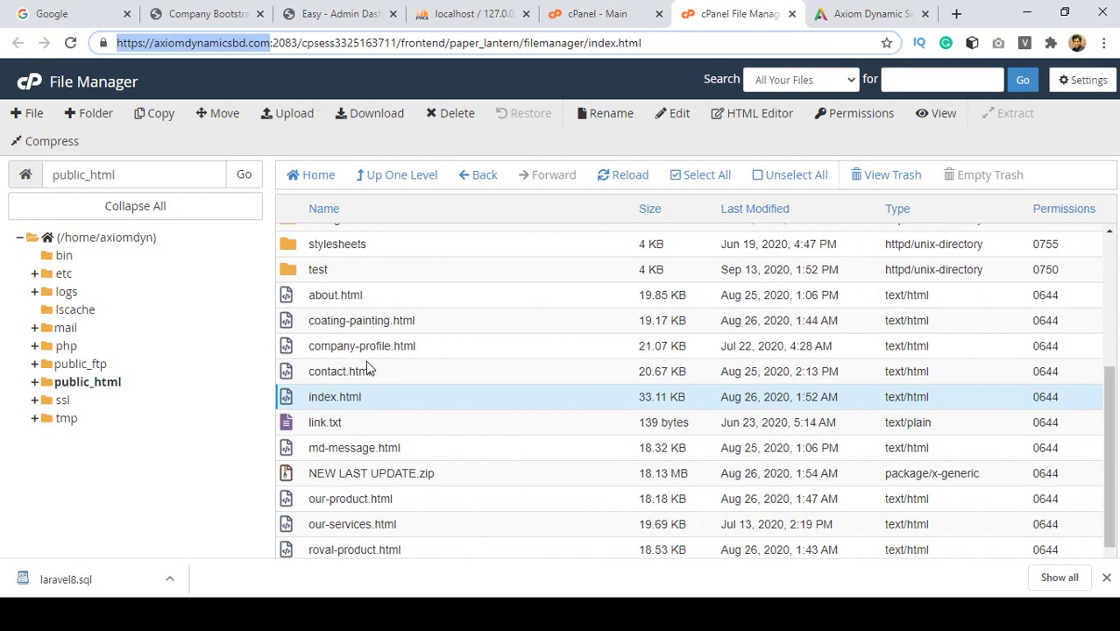
{"action": "scroll", "coordinate": [388, 398], "scroll_direction": "down", "scroll_amount": 1}
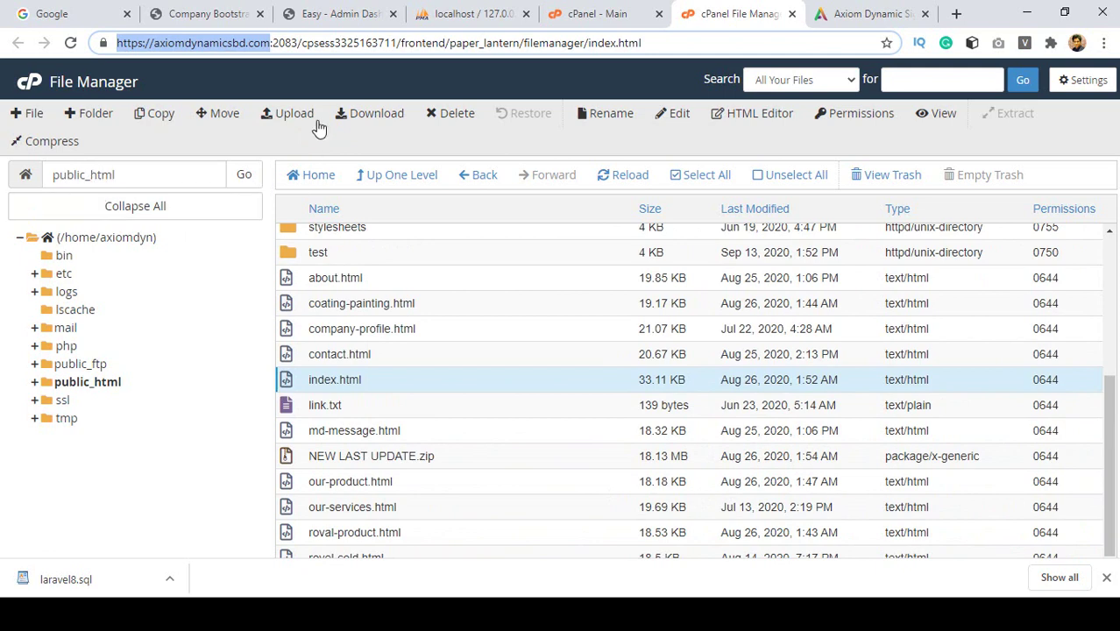
- In the public_html upload page, browse to C:\xampp\htdocs\laravel8
{"action": "left_click", "coordinate": [291, 115]}
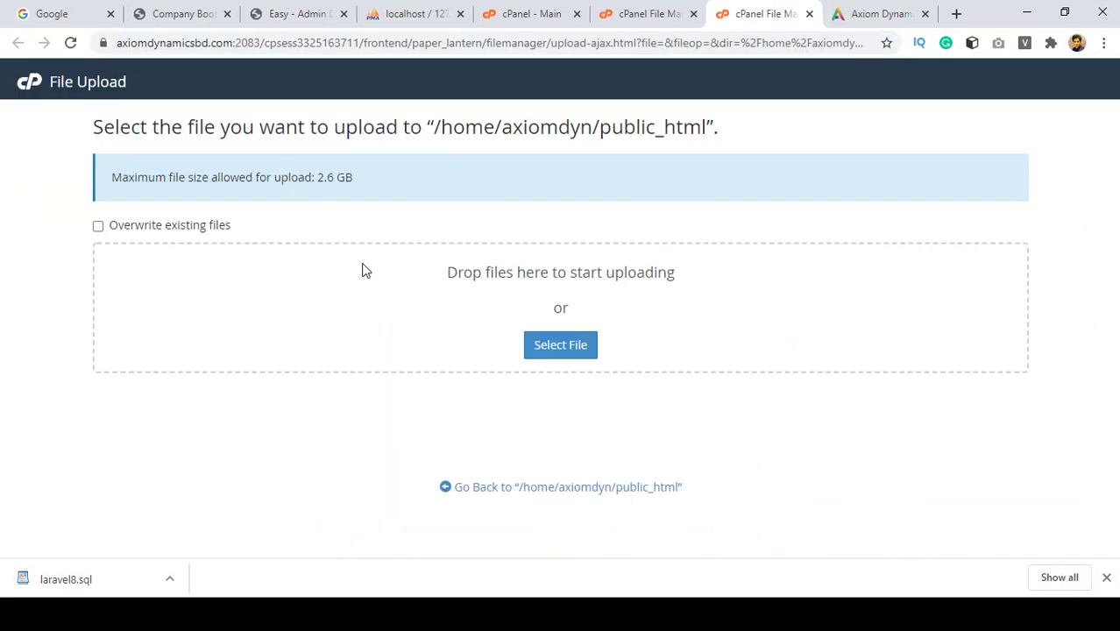
{"action": "left_click", "coordinate": [543, 351]}
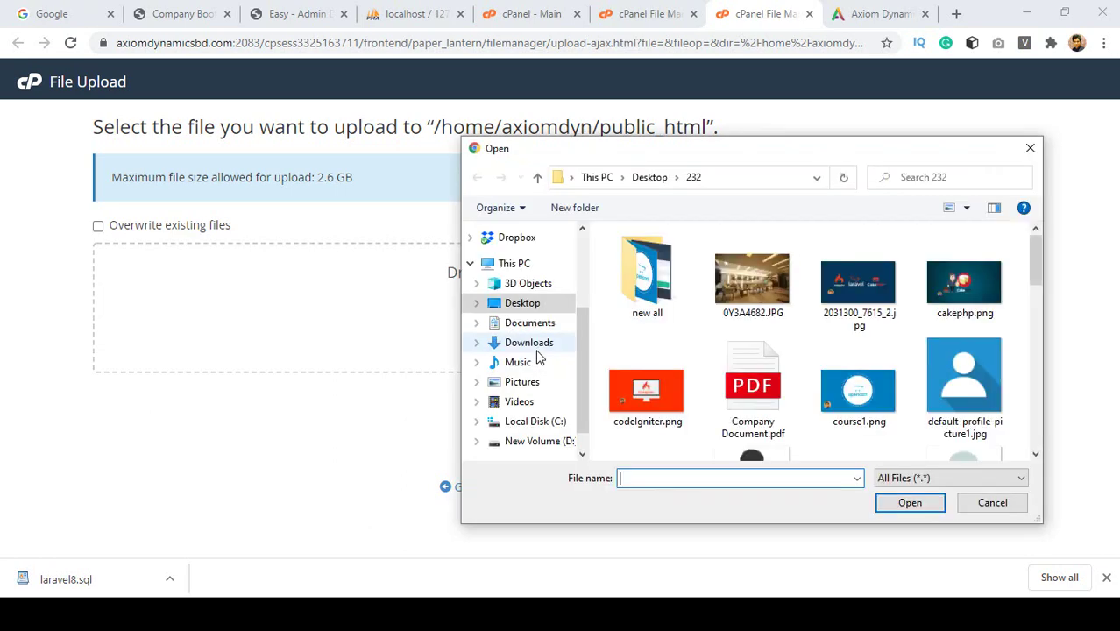
{"action": "left_click", "coordinate": [535, 421]}
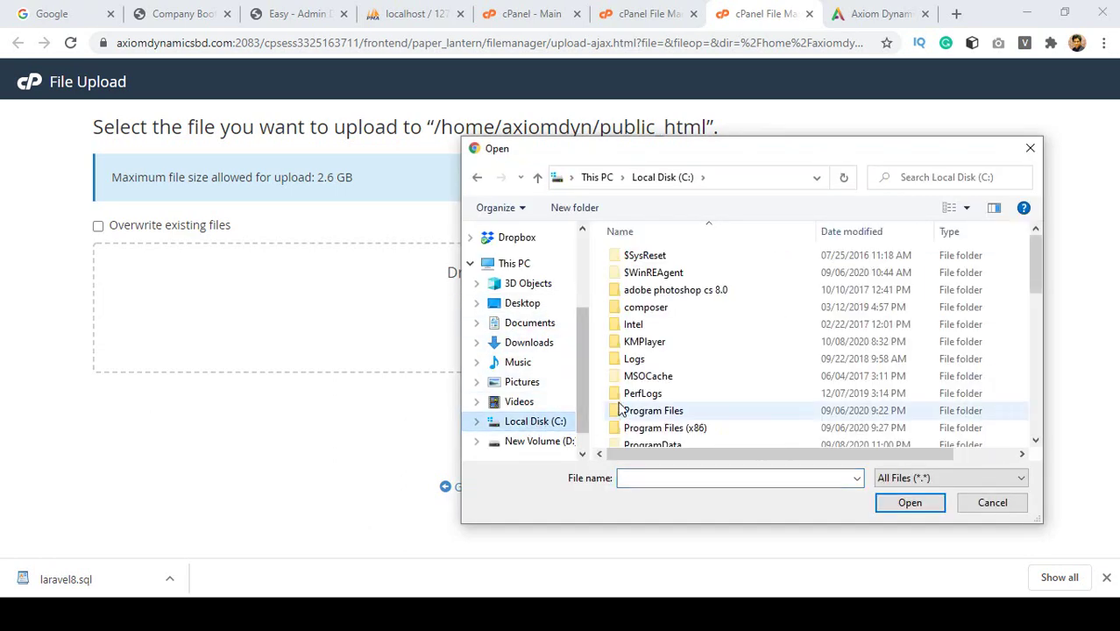
{"action": "scroll", "coordinate": [658, 403], "scroll_direction": "down", "scroll_amount": 1}
{"action": "scroll", "coordinate": [658, 407], "scroll_direction": "down", "scroll_amount": 1}
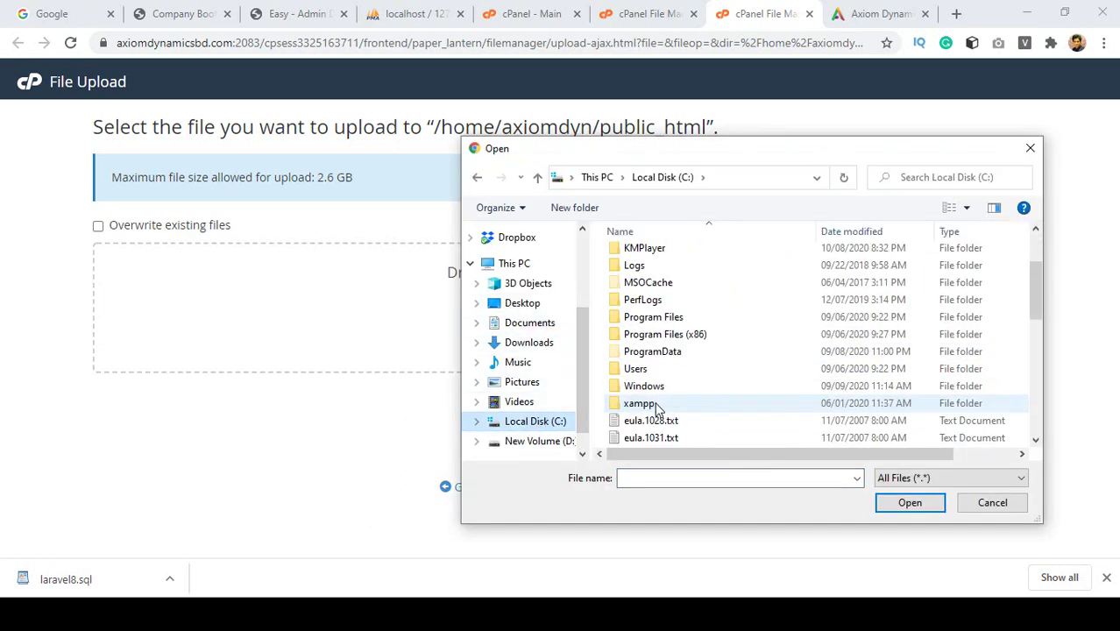
{"action": "double_click", "coordinate": [655, 405]}
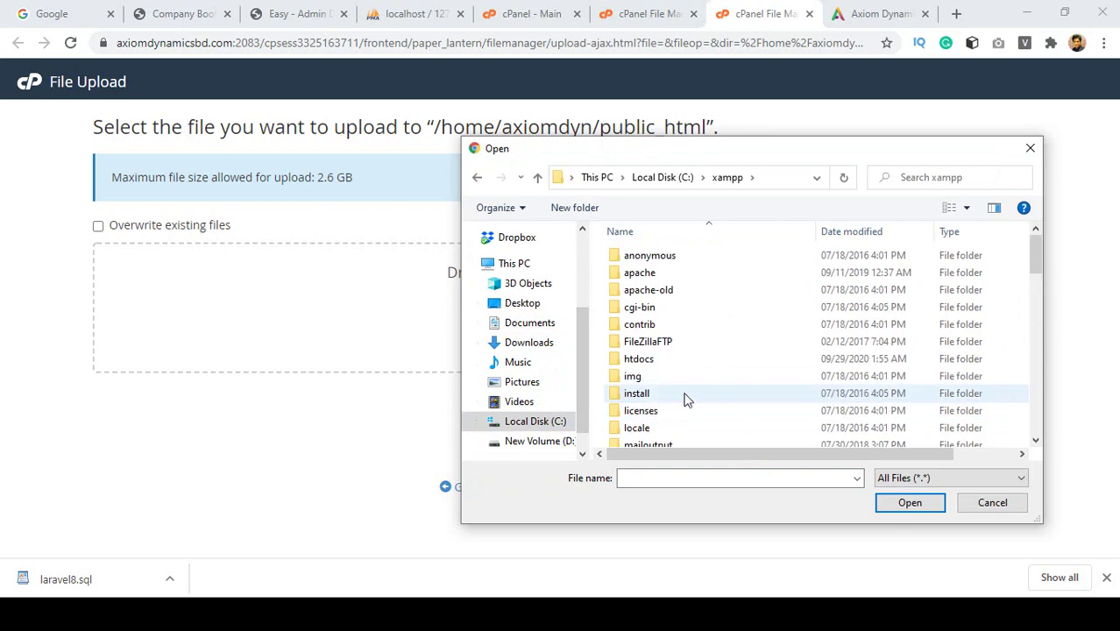
{"action": "scroll", "coordinate": [692, 390], "scroll_direction": "down", "scroll_amount": 1}
{"action": "scroll", "coordinate": [700, 387], "scroll_direction": "up", "scroll_amount": 1}
{"action": "double_click", "coordinate": [648, 360]}
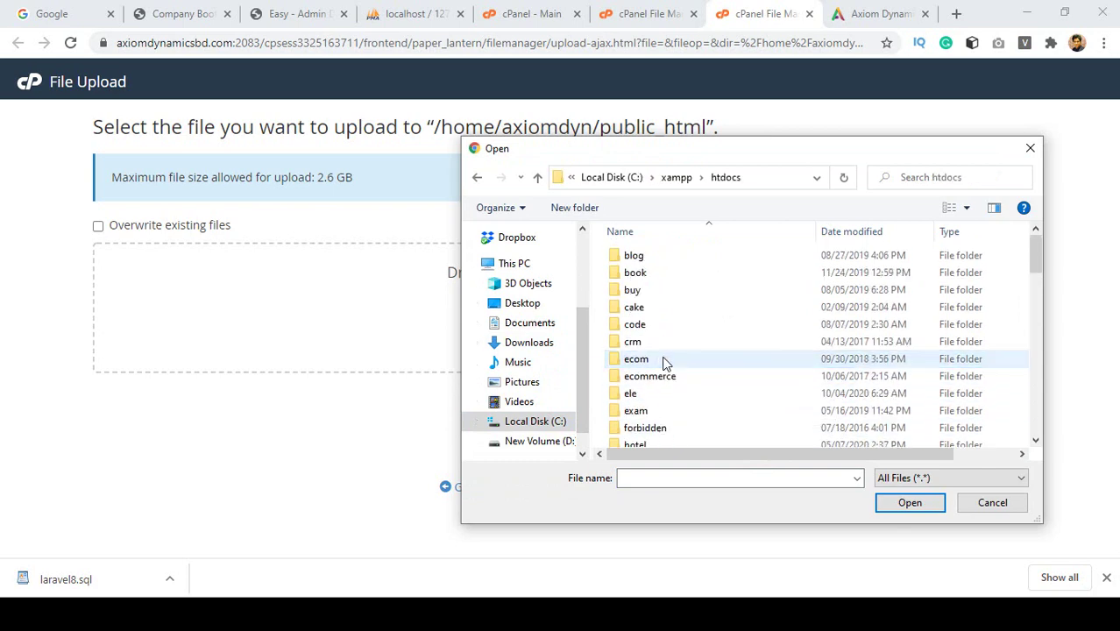
{"action": "scroll", "coordinate": [703, 342], "scroll_direction": "down", "scroll_amount": 2}
{"action": "scroll", "coordinate": [701, 346], "scroll_direction": "down", "scroll_amount": 1}
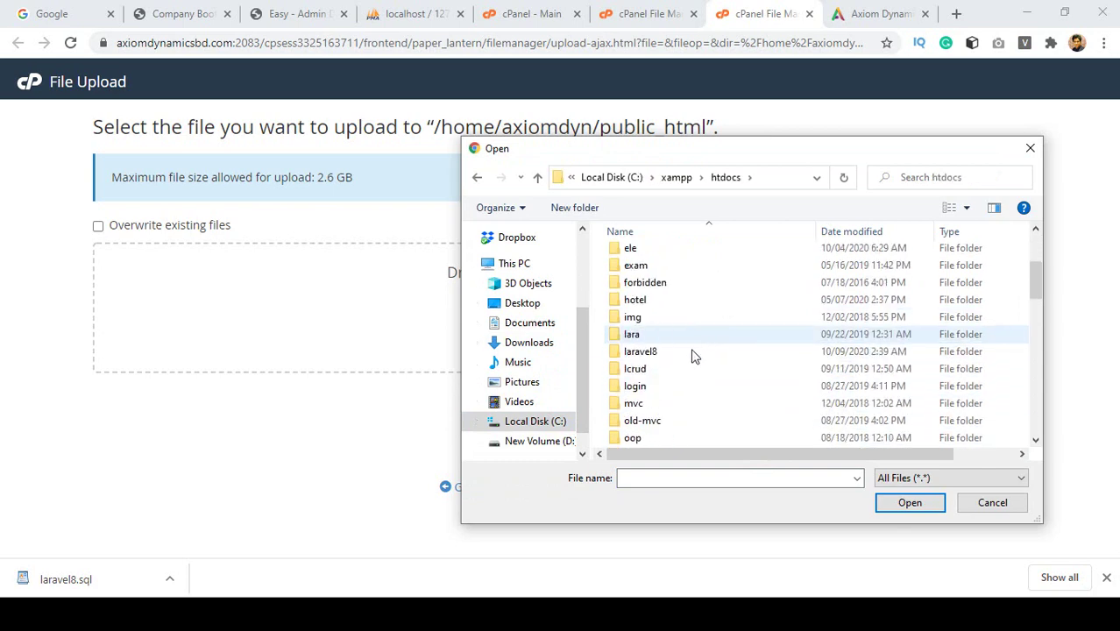
{"action": "double_click", "coordinate": [663, 354]}
- Upload basic.zip (70.22 MB) and go back to the public_html listing
{"action": "left_click", "coordinate": [638, 273]}
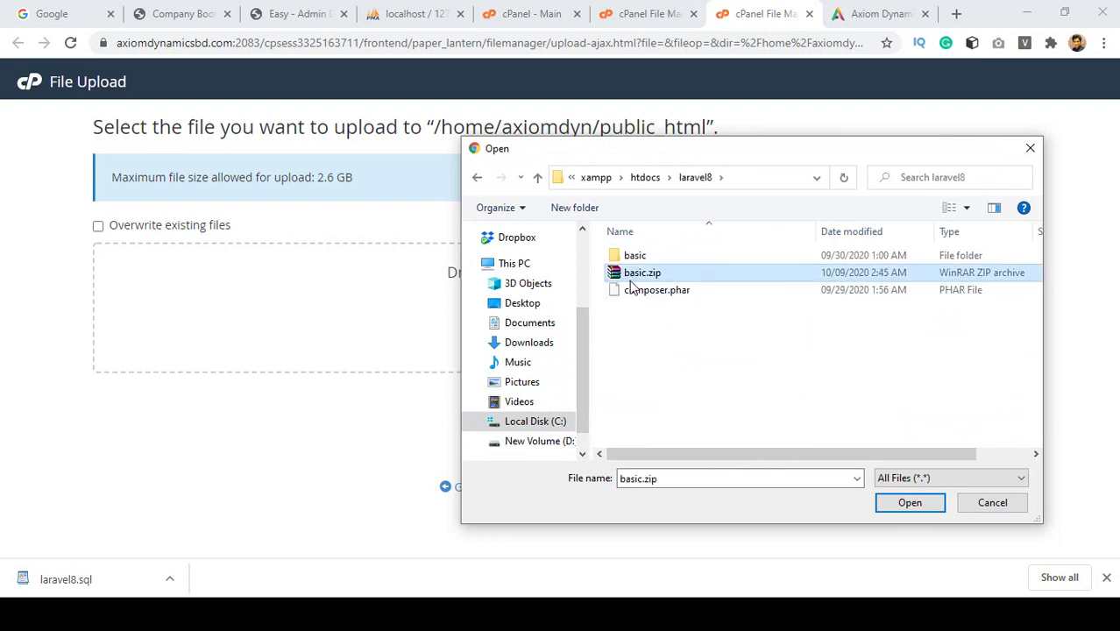
{"action": "left_click", "coordinate": [907, 505]}
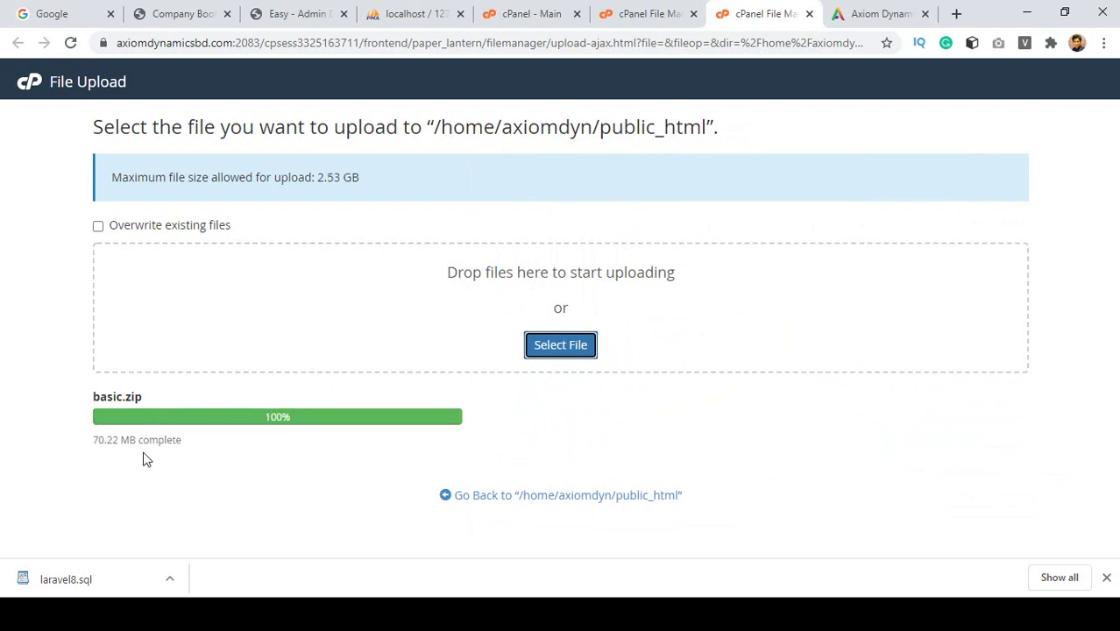
{"action": "left_click", "coordinate": [498, 503]}
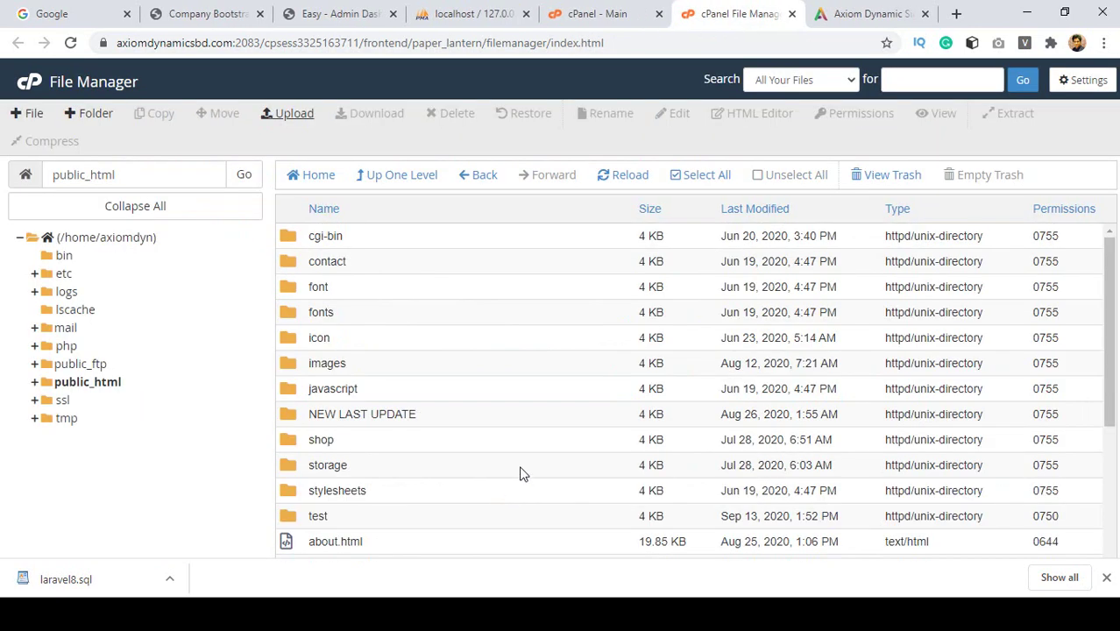
- Confirm basic.zip is in public_html, then return to the cPanel home page's Databases section
{"action": "scroll", "coordinate": [522, 474], "scroll_direction": "down", "scroll_amount": 4}
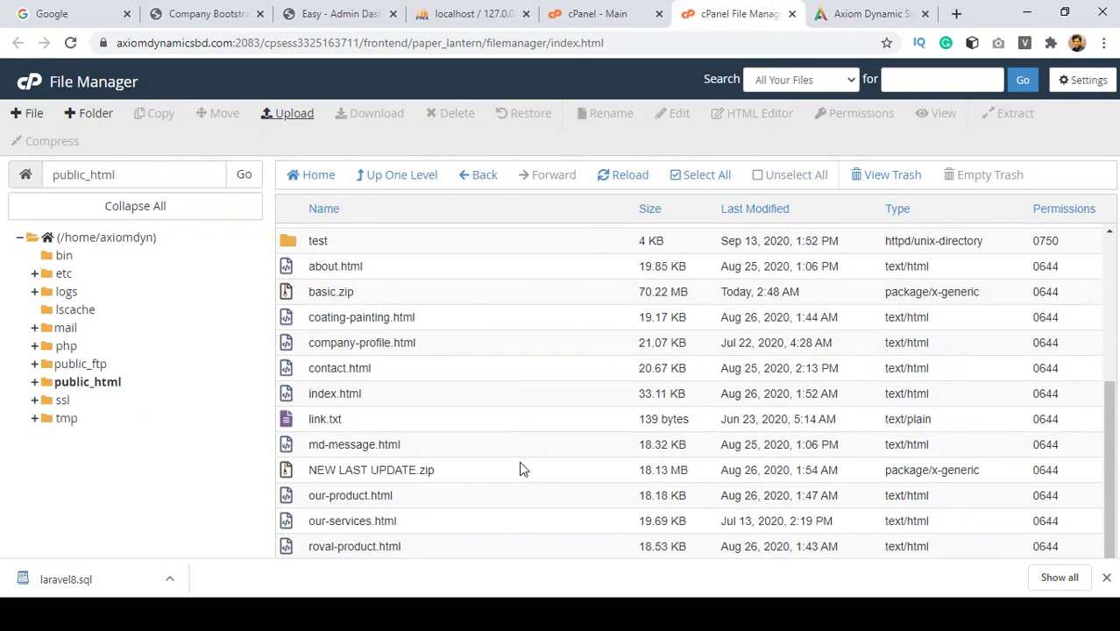
{"action": "left_click", "coordinate": [330, 293]}
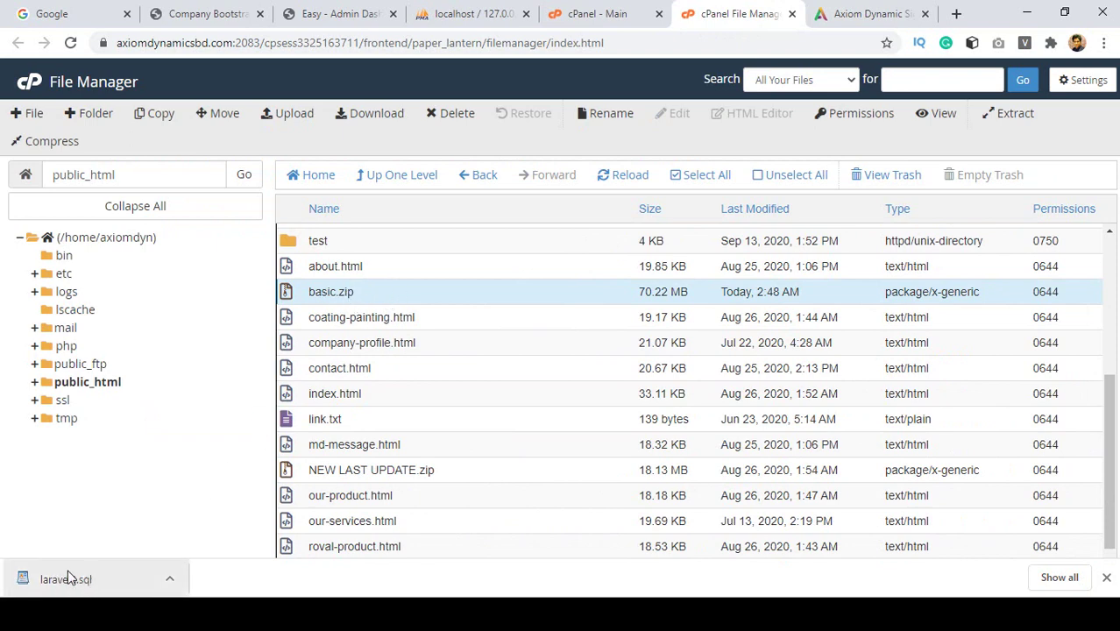
{"action": "left_click", "coordinate": [457, 15]}
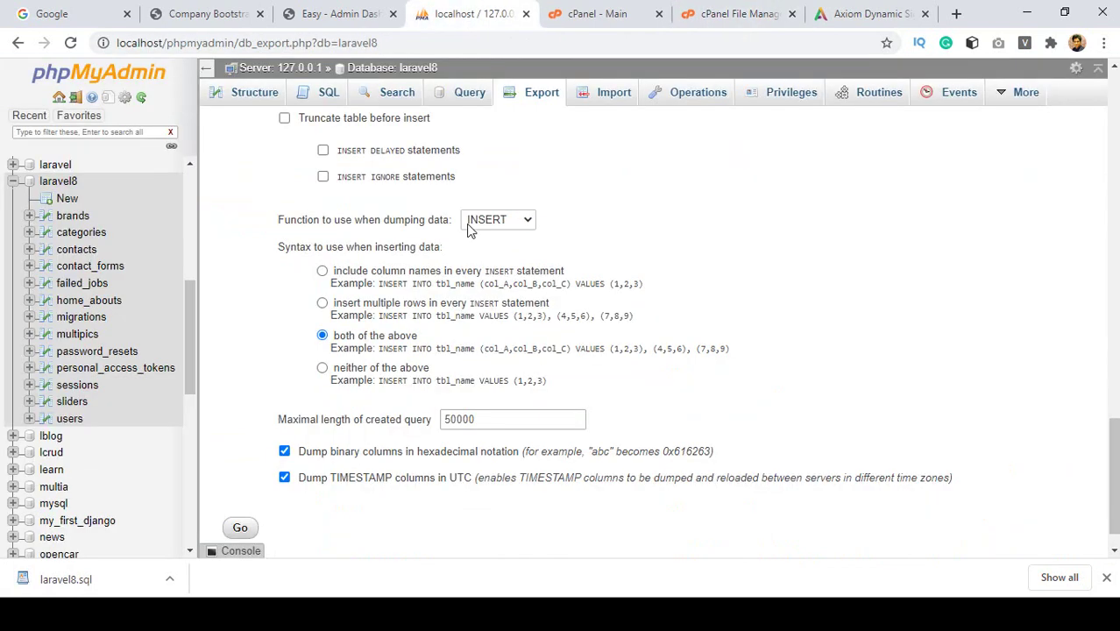
{"action": "left_click", "coordinate": [767, 7]}
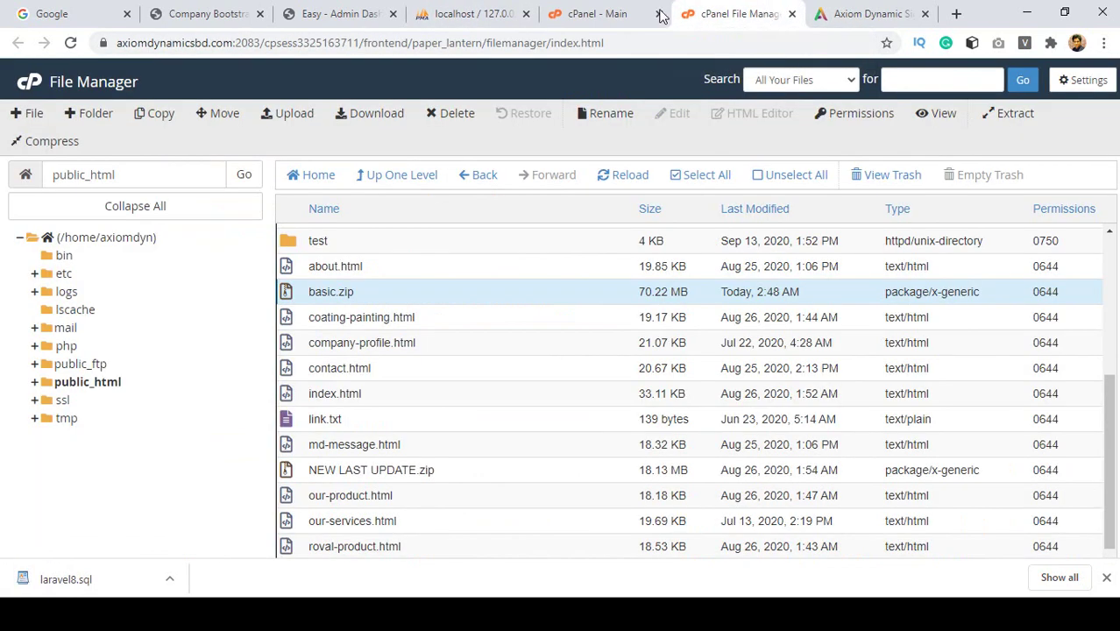
{"action": "left_click", "coordinate": [603, 11]}
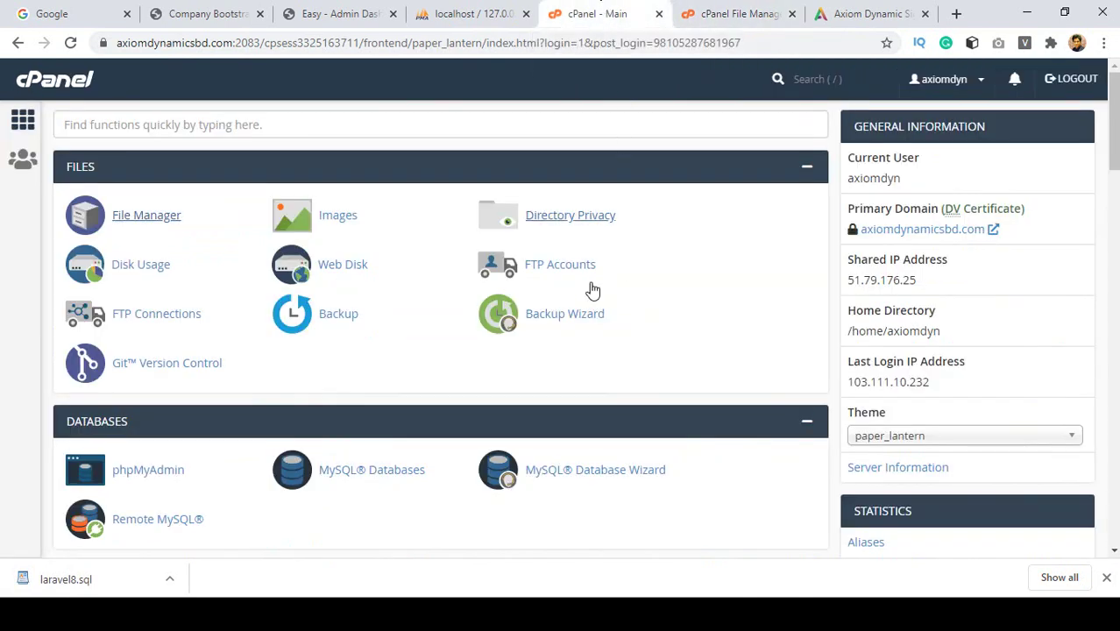
{"action": "scroll", "coordinate": [457, 288], "scroll_direction": "down", "scroll_amount": 3}
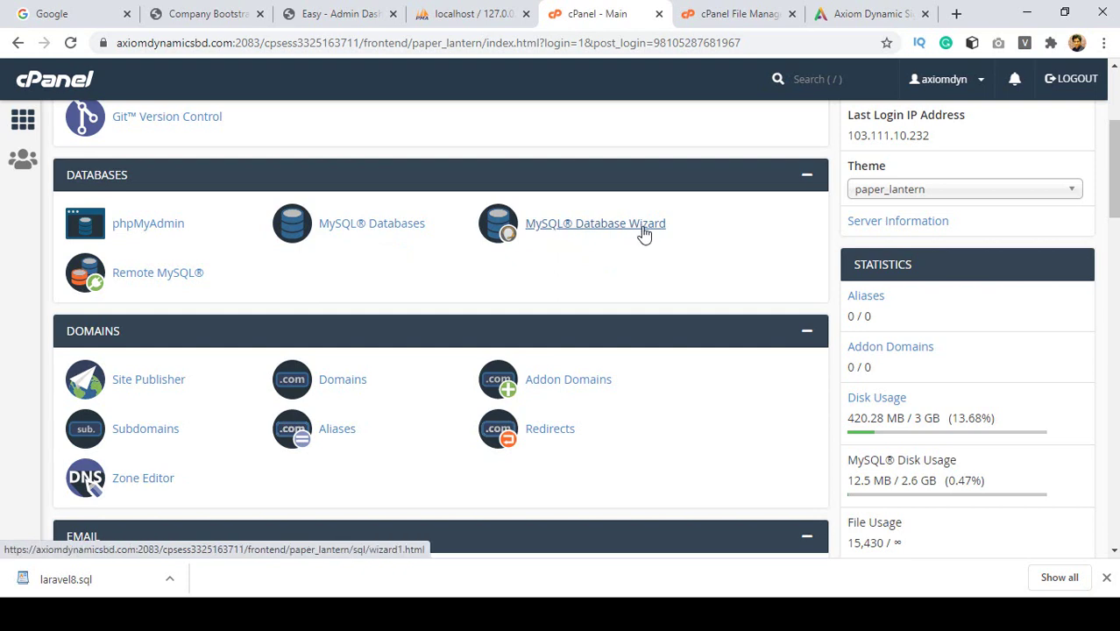
- Open the MySQL Database Wizard and enter basiclaravel as the new database name
{"action": "left_click", "coordinate": [603, 232]}
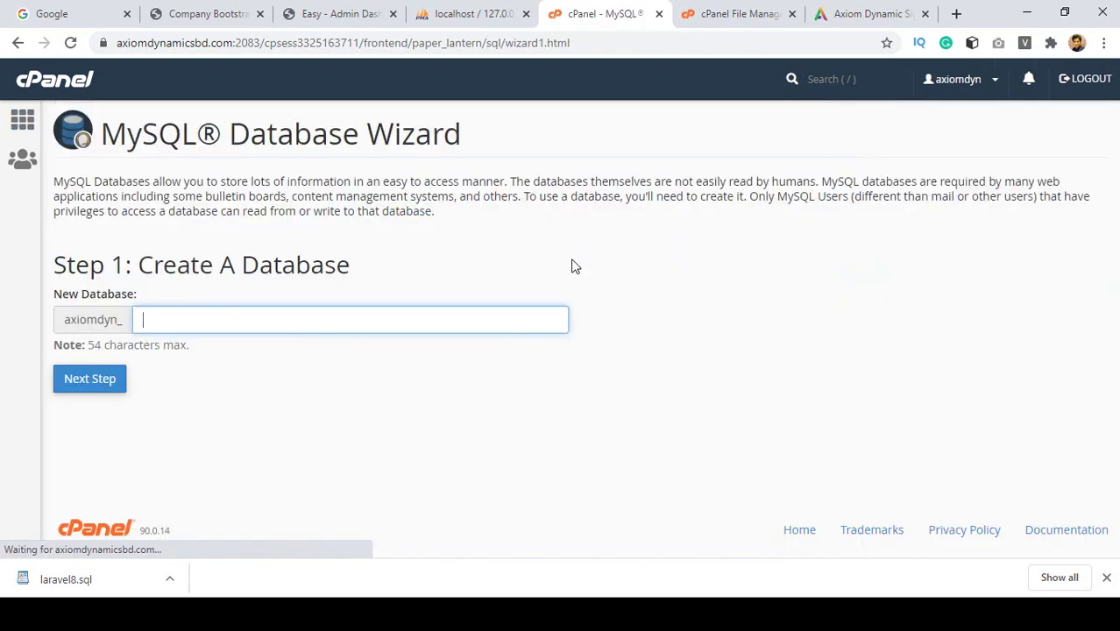
{"action": "left_click", "coordinate": [163, 319]}
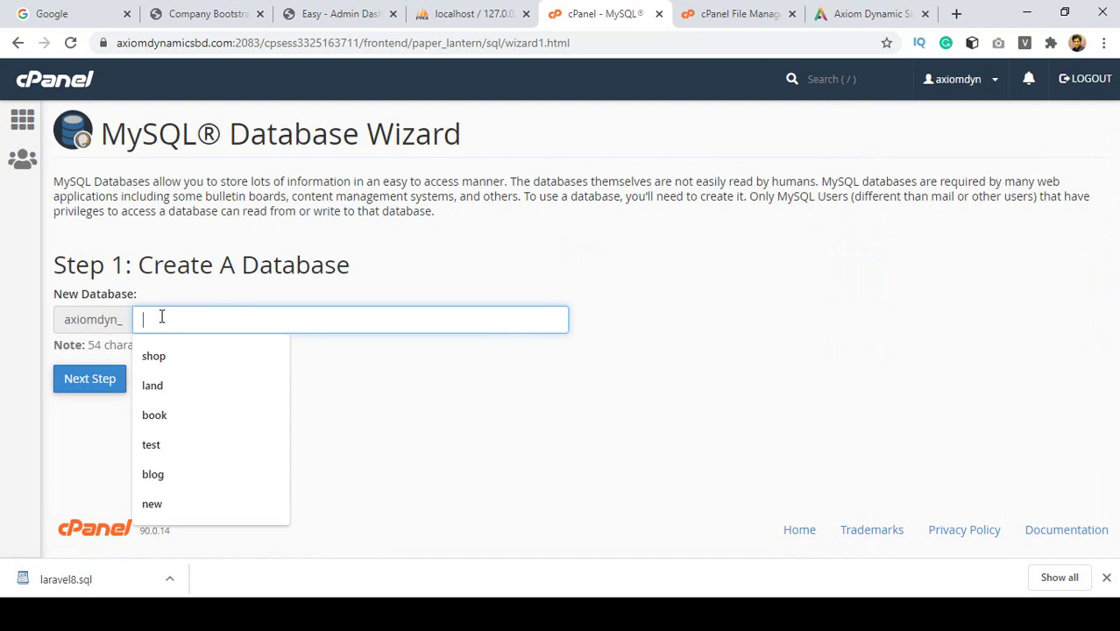
{"action": "key", "text": "alt+Tab"}
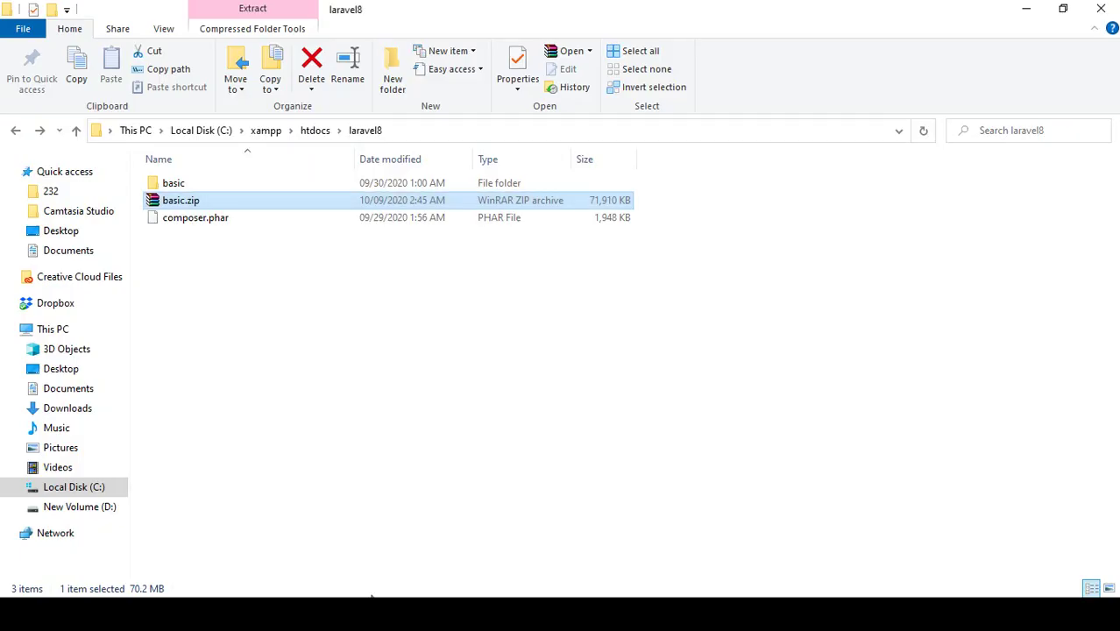
{"action": "left_click", "coordinate": [1026, 8]}
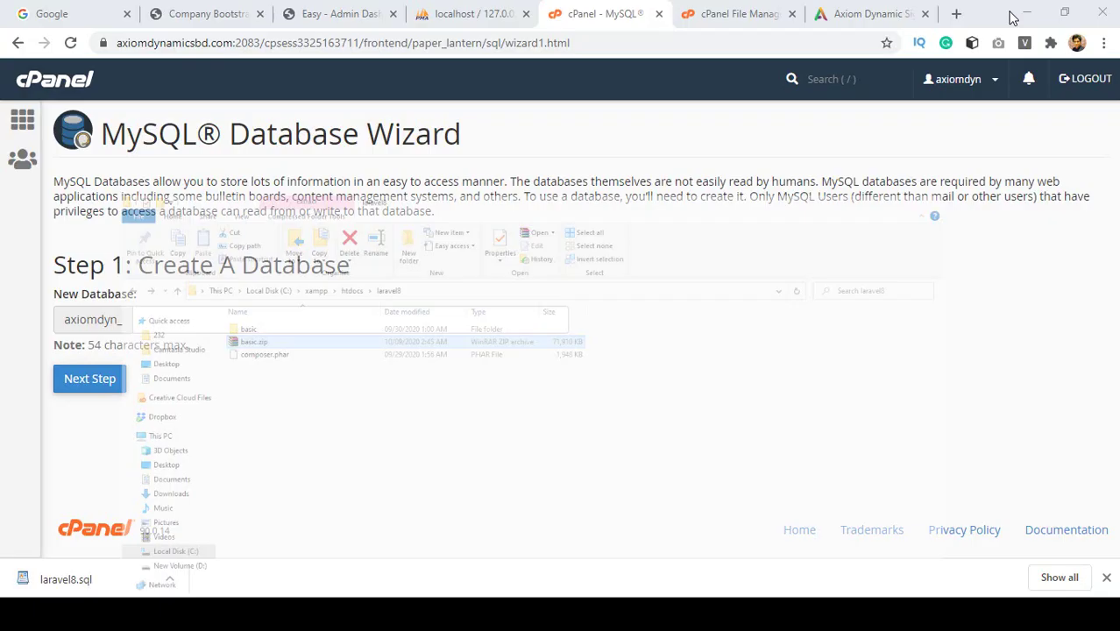
{"action": "left_click", "coordinate": [311, 315]}
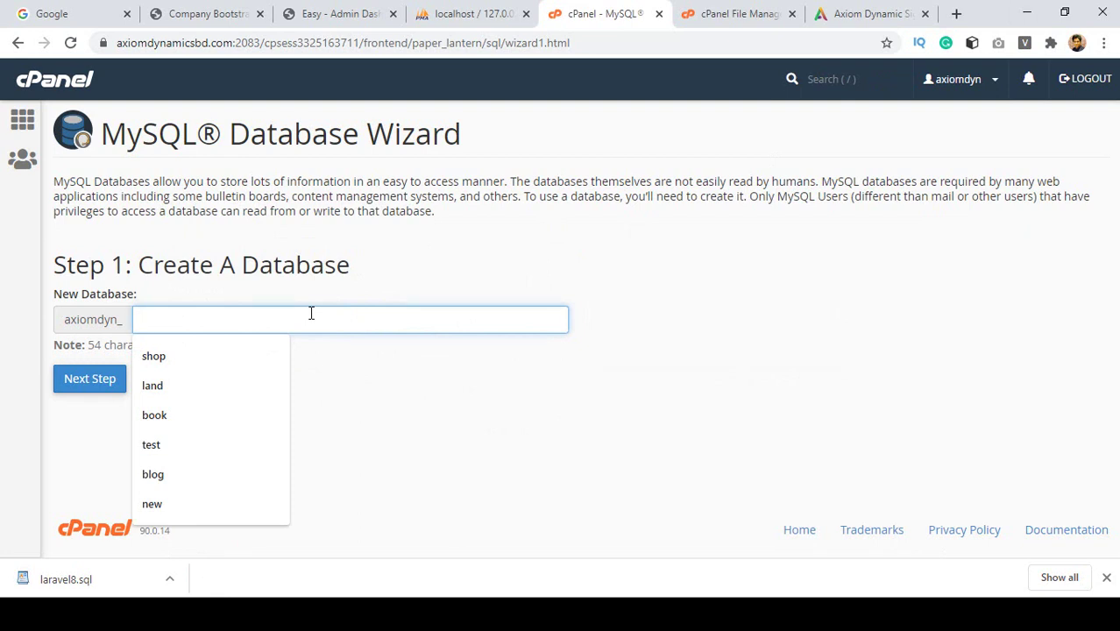
{"action": "key", "text": "Escape"}
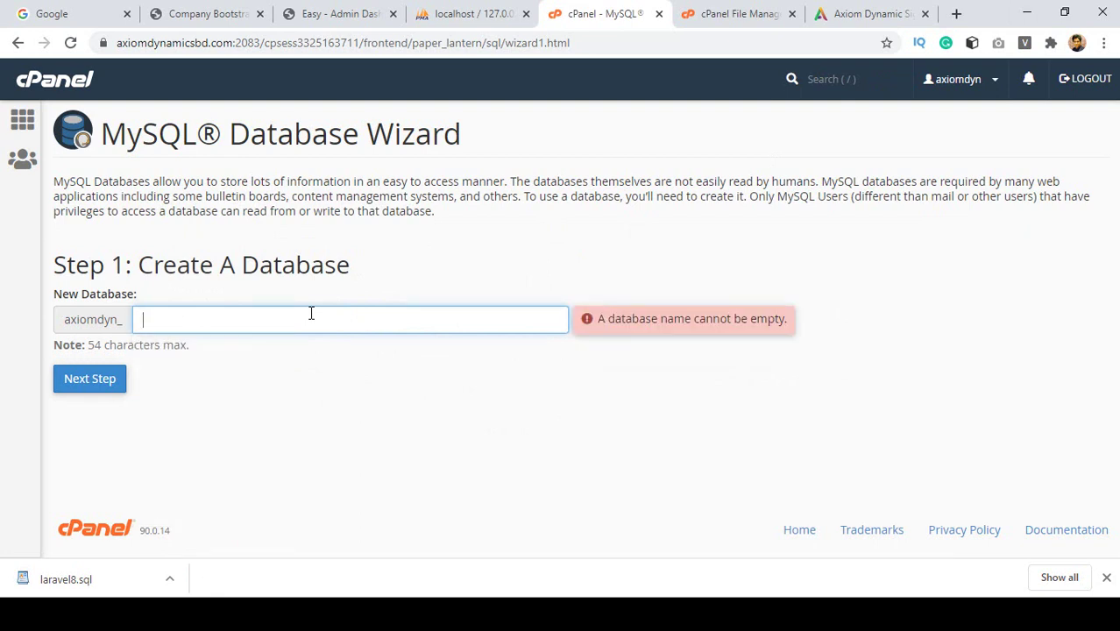
{"action": "type", "text": "basicl"}
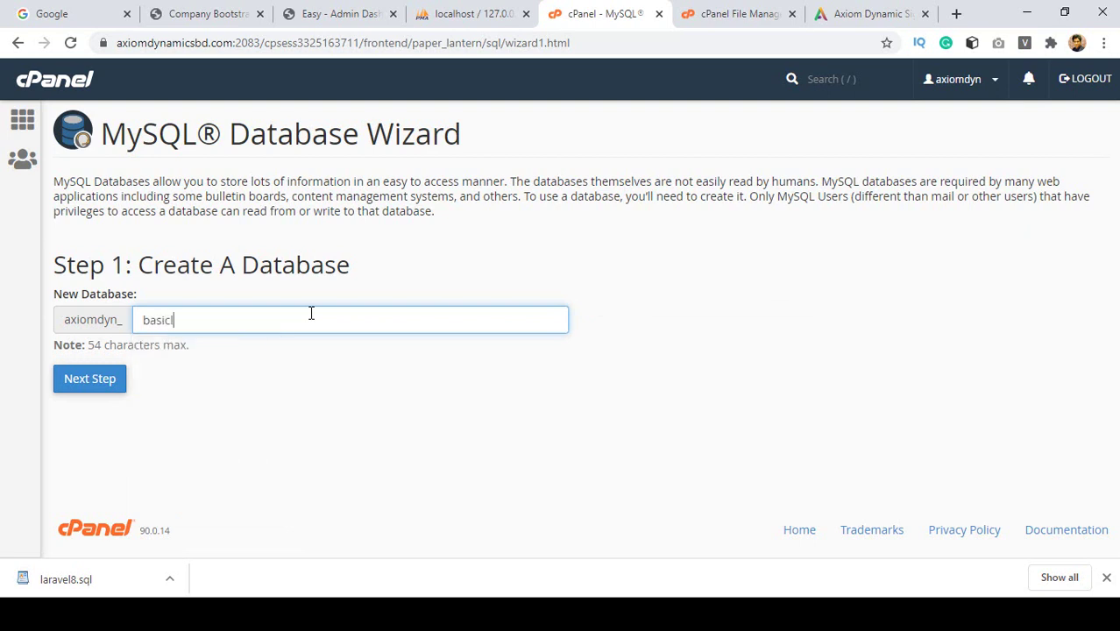
{"action": "type", "text": "aravel"}
- Record the full database name axiomdyn_basiclaravel in a VS Code scratch file
{"action": "left_click_drag", "start_coordinate": [230, 318], "coordinate": [114, 324]}
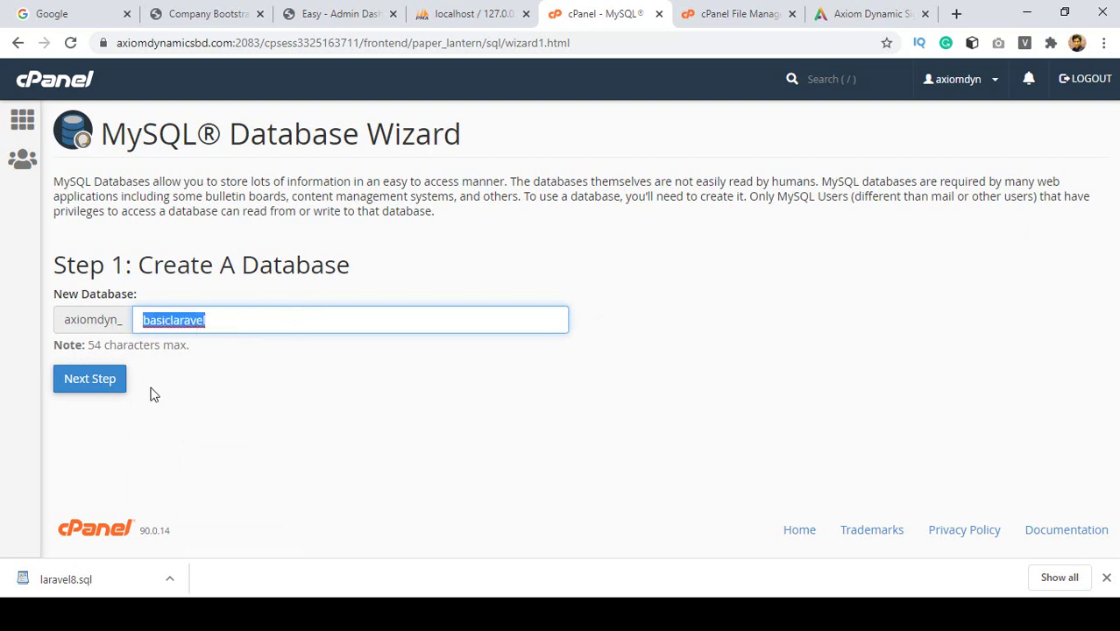
{"action": "left_click", "coordinate": [213, 320]}
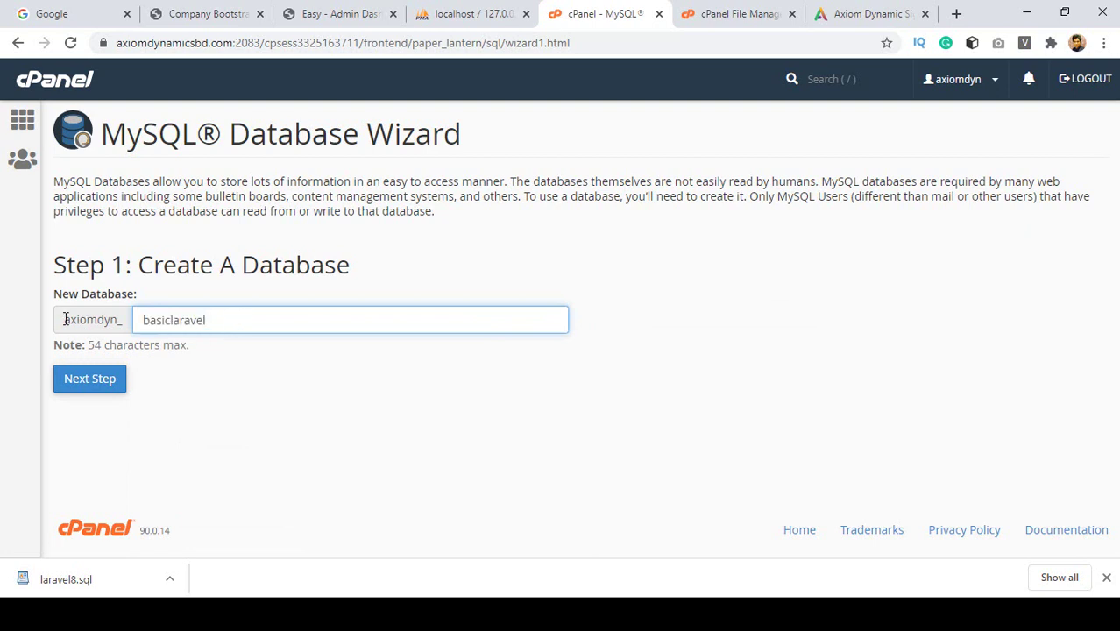
{"action": "left_click_drag", "start_coordinate": [66, 319], "coordinate": [207, 320]}
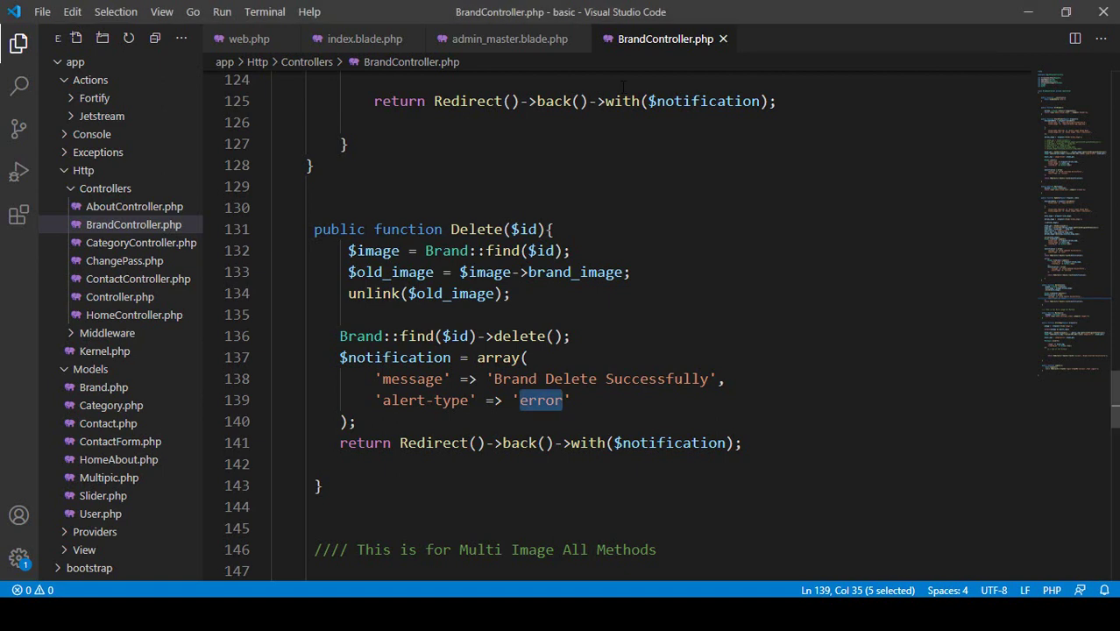
{"action": "double_click", "coordinate": [745, 45]}
{"action": "type", "text": "axiomdyn_"}
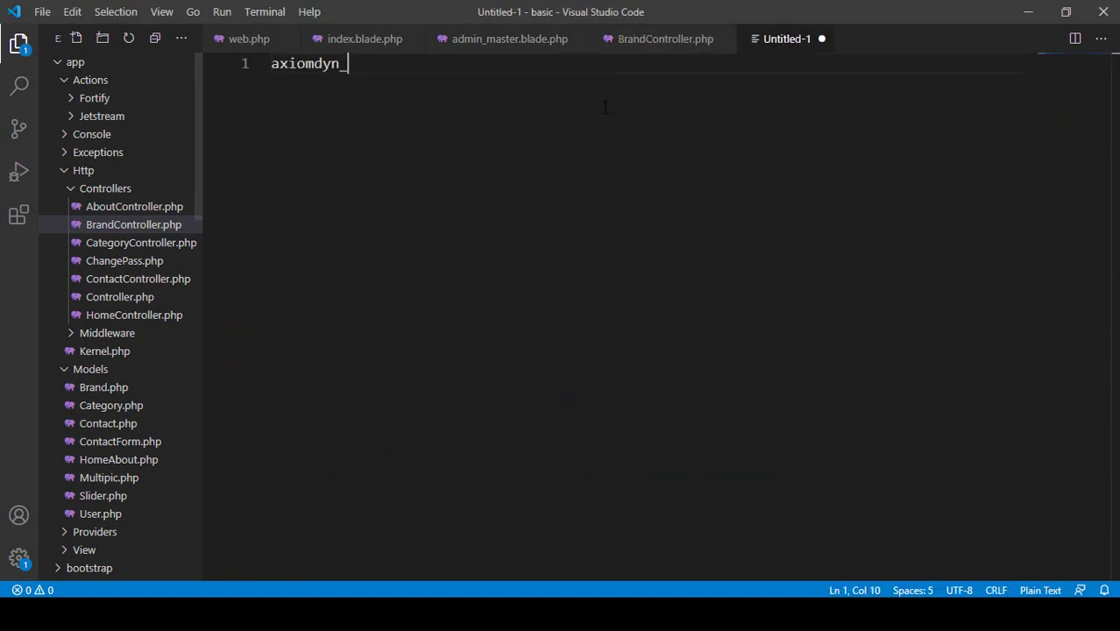
{"action": "key", "text": "alt+Tab"}
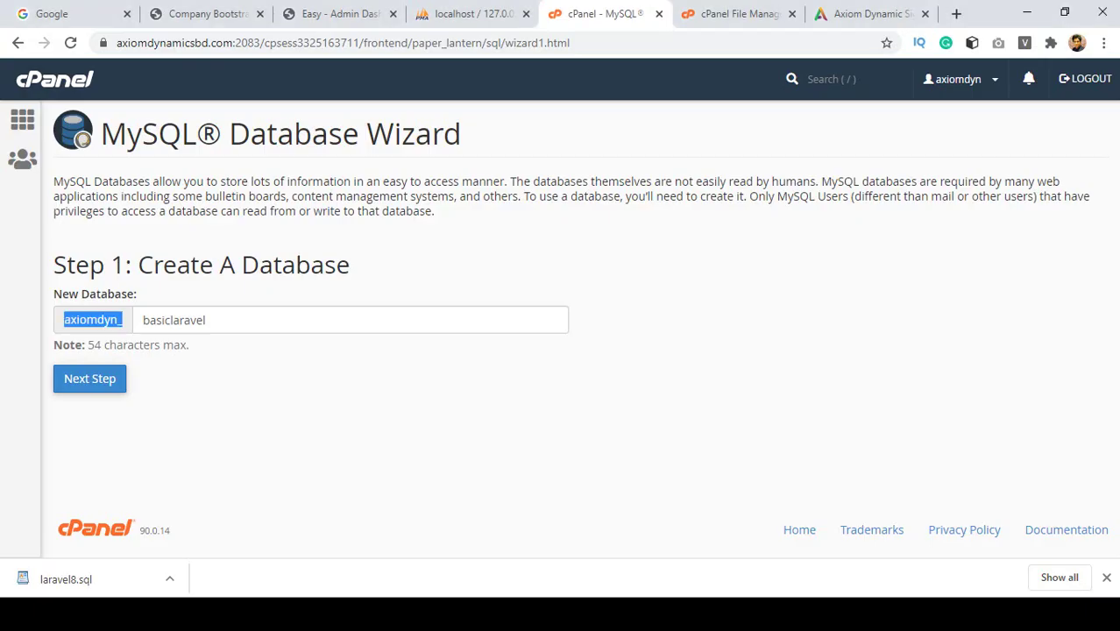
{"action": "left_click_drag", "start_coordinate": [240, 319], "coordinate": [125, 317]}
{"action": "key", "text": "ctrl+c"}
{"action": "key", "text": "alt+Tab"}
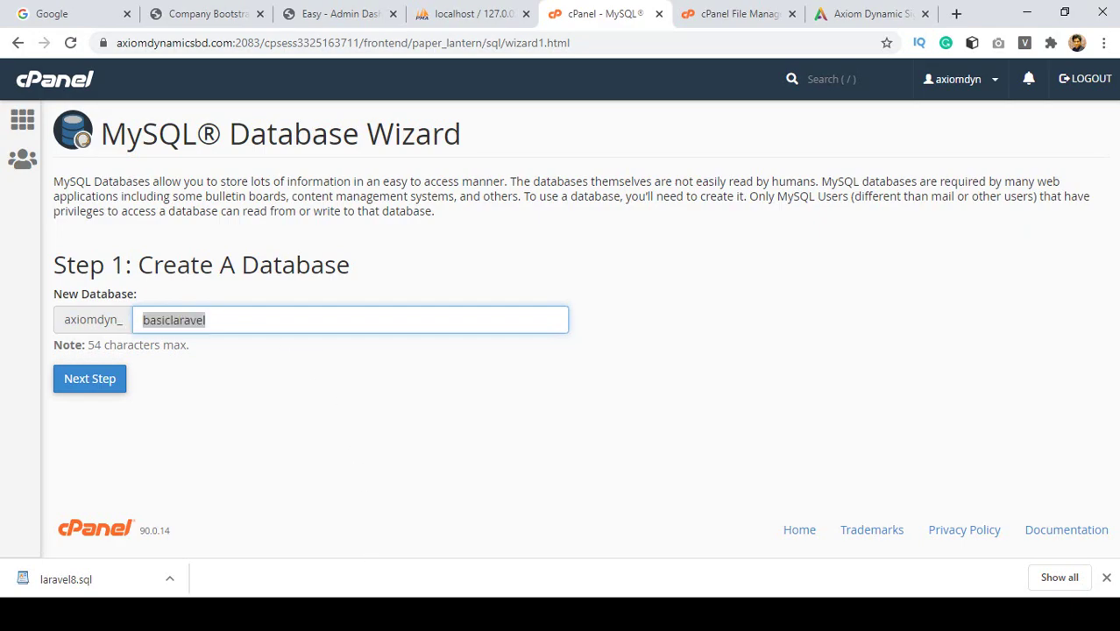
{"action": "key", "text": "ctrl+v"}
{"action": "left_click_drag", "start_coordinate": [470, 66], "coordinate": [244, 64]}
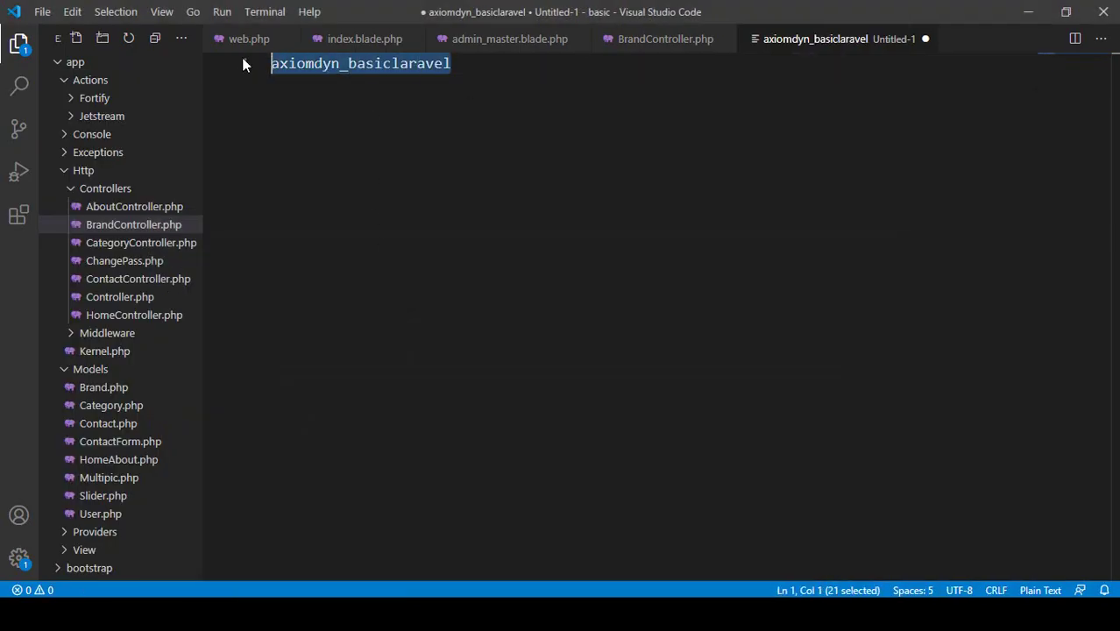
{"action": "key", "text": "alt+Tab"}
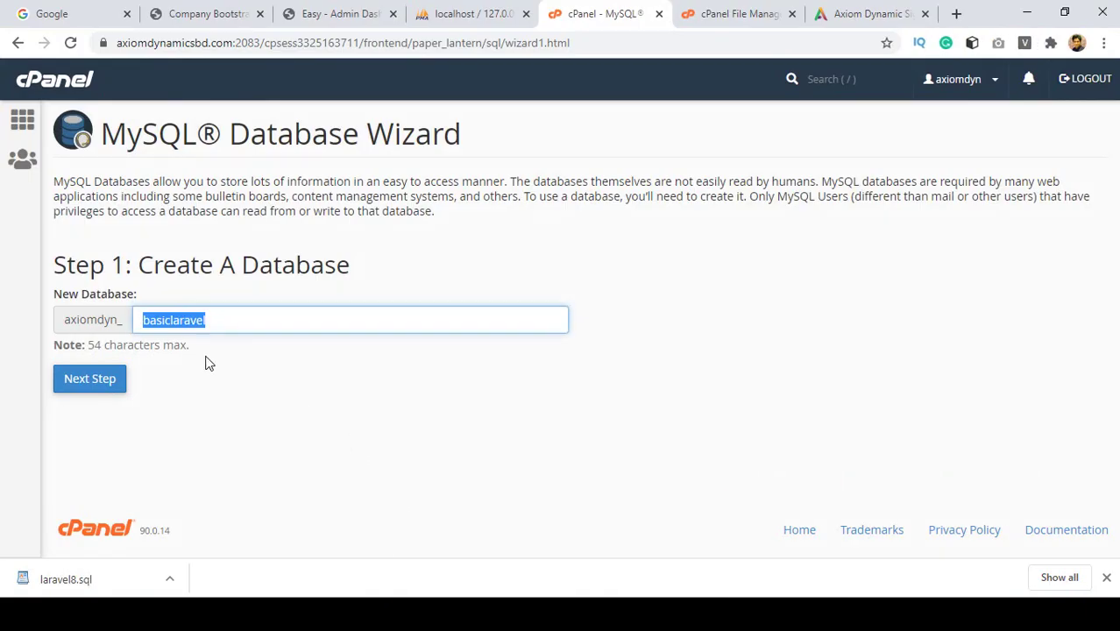
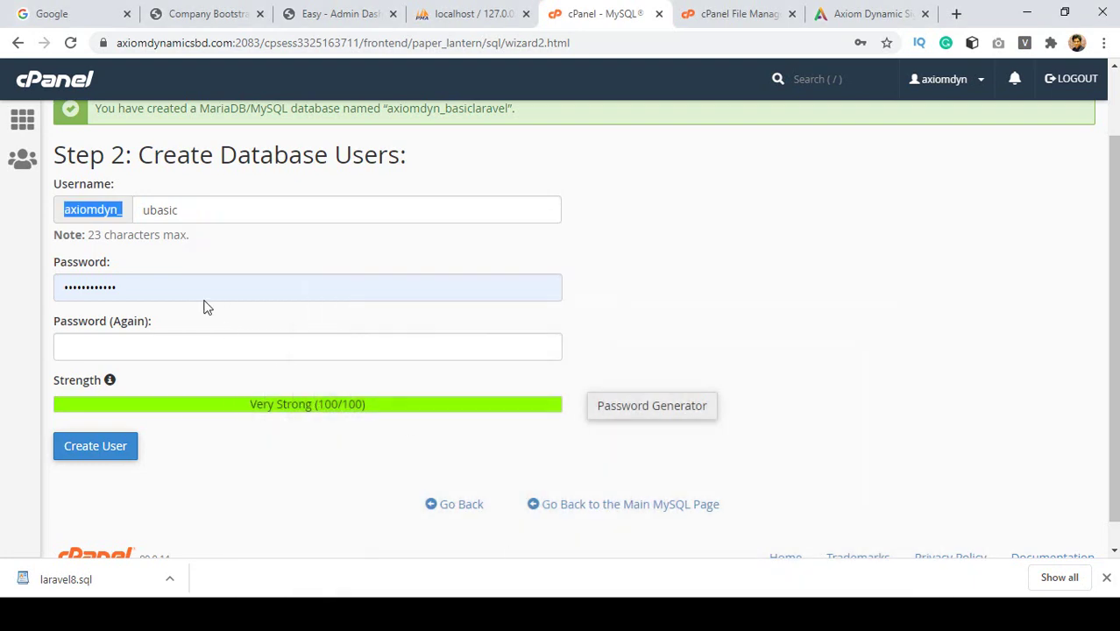
{"action": "double_click", "coordinate": [207, 210]}
{"action": "key", "text": "ctrl+c"}
{"action": "key", "text": "alt+Tab"}
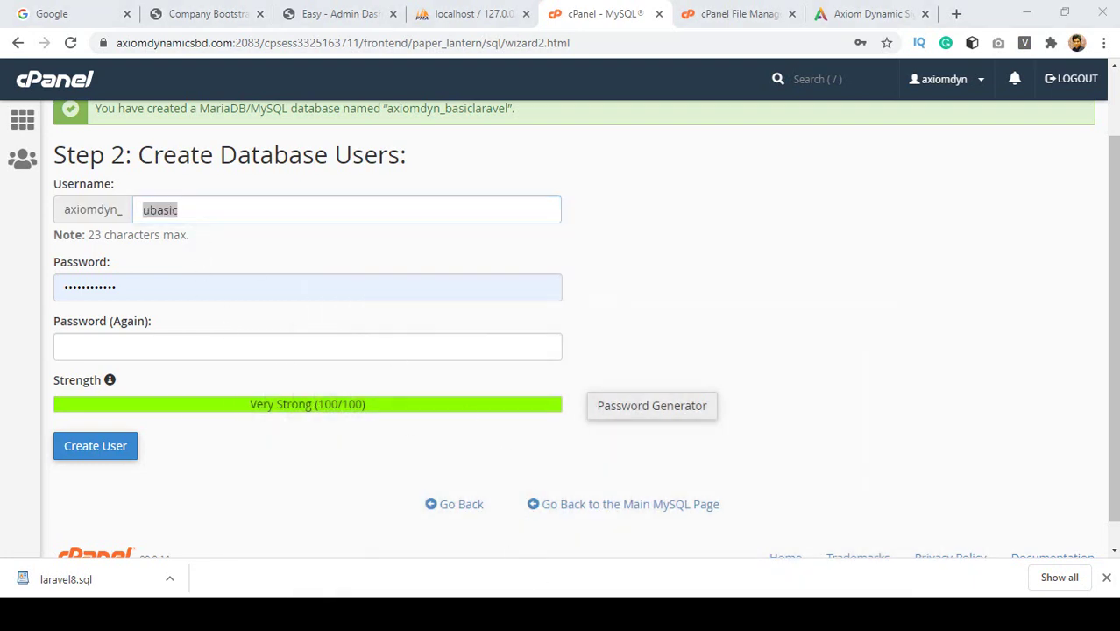
{"action": "key", "text": "ctrl+v"}
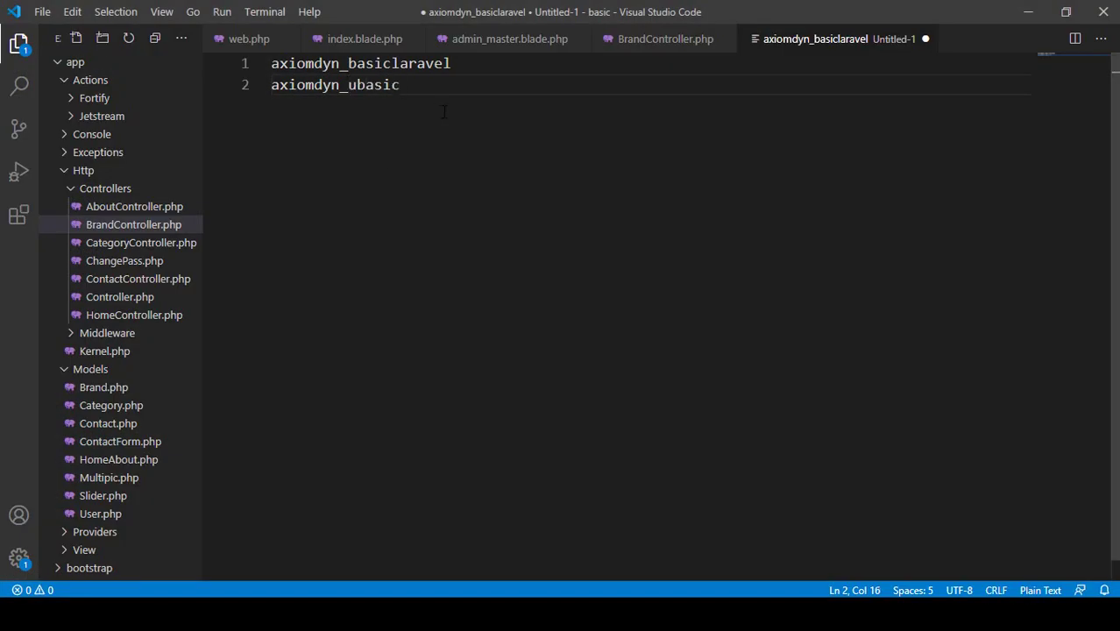
{"action": "key", "text": "Return"}
{"action": "key", "text": "ctrl+v"}
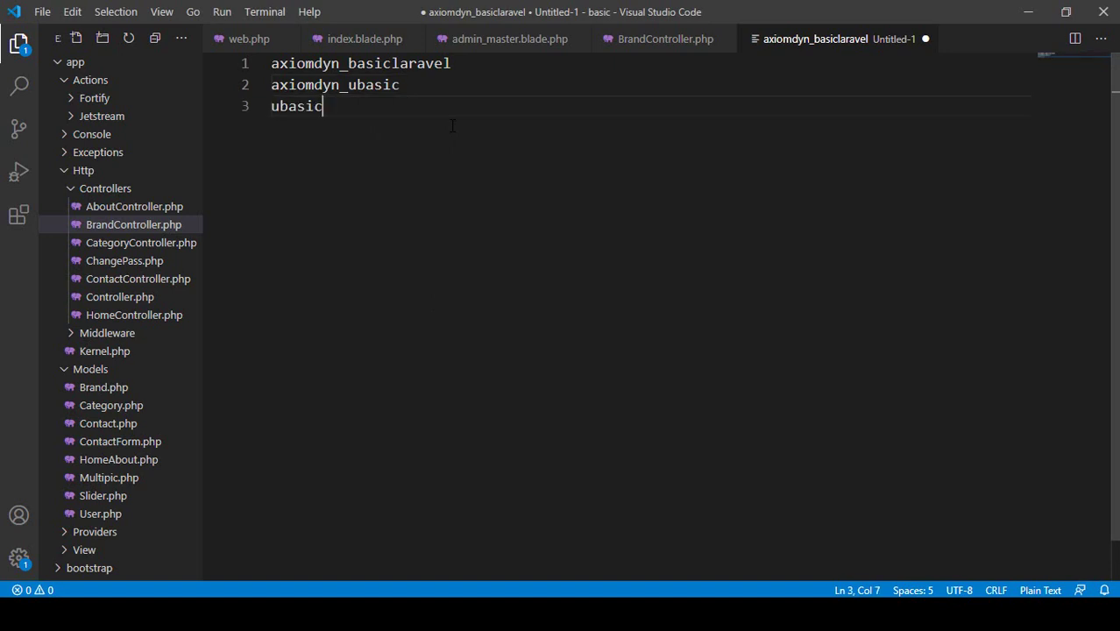
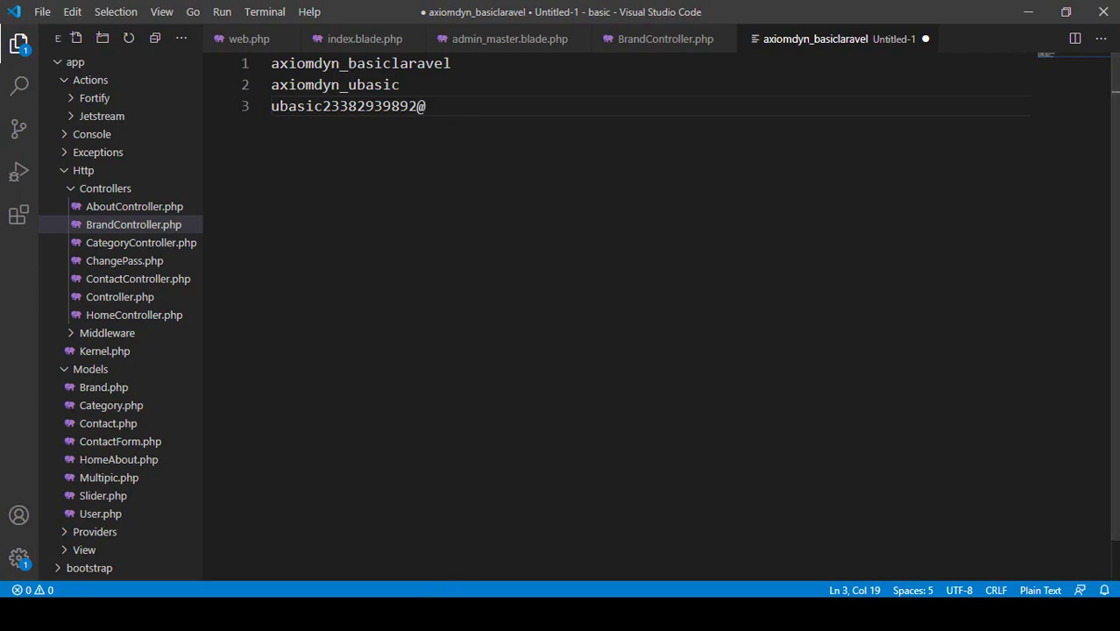
{"action": "key", "text": "alt+Tab"}
- Generate a password and save it on line 3 of the notes, below the database name and username
{"action": "left_click", "coordinate": [603, 408]}
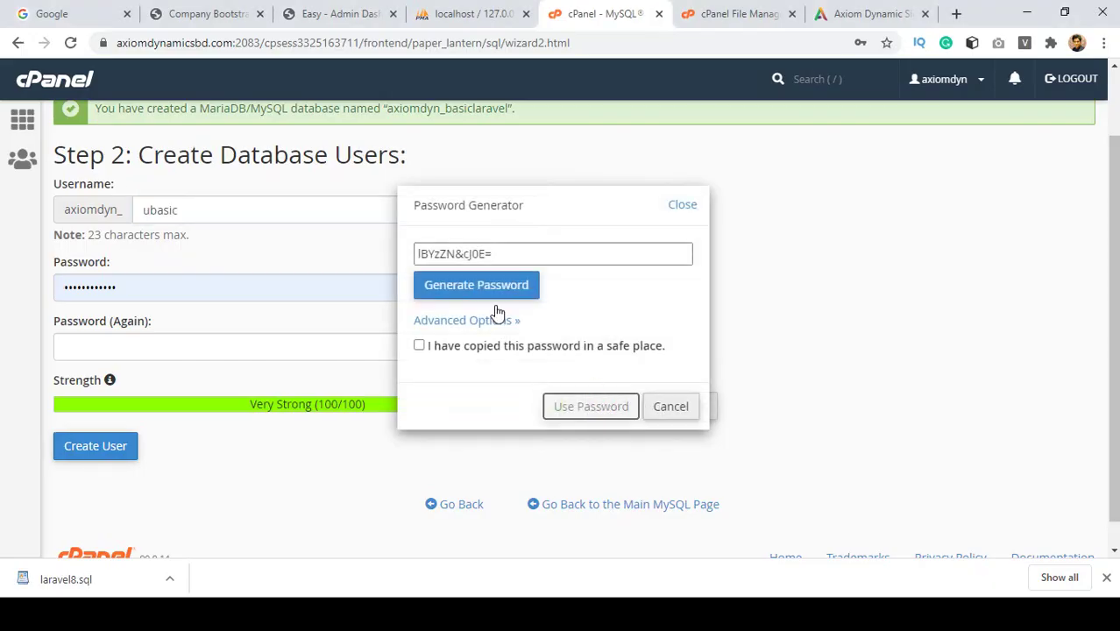
{"action": "left_click_drag", "start_coordinate": [510, 253], "coordinate": [383, 256]}
{"action": "key", "text": "ctrl+c"}
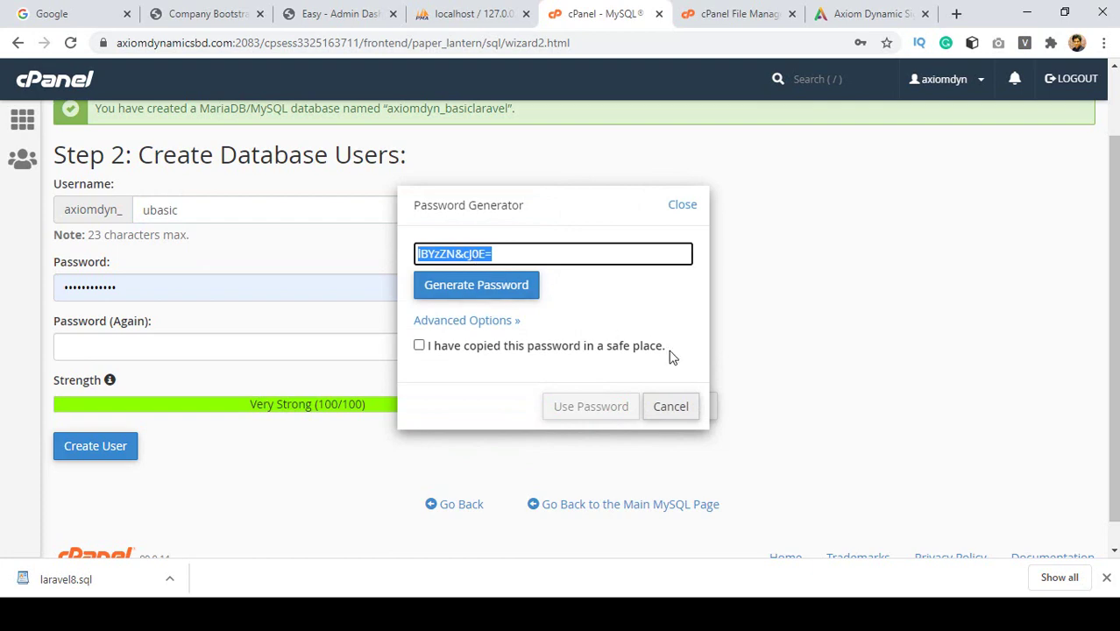
{"action": "left_click", "coordinate": [670, 406]}
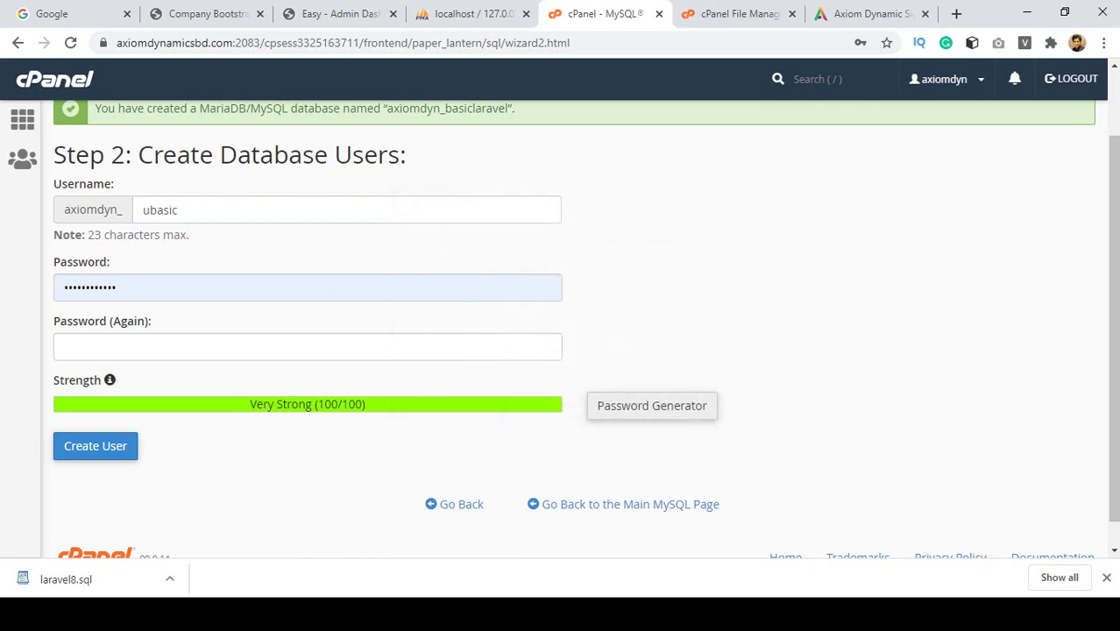
{"action": "key", "text": "alt+Tab"}
{"action": "key", "text": "ctrl+v"}
{"action": "left_click", "coordinate": [246, 103]}
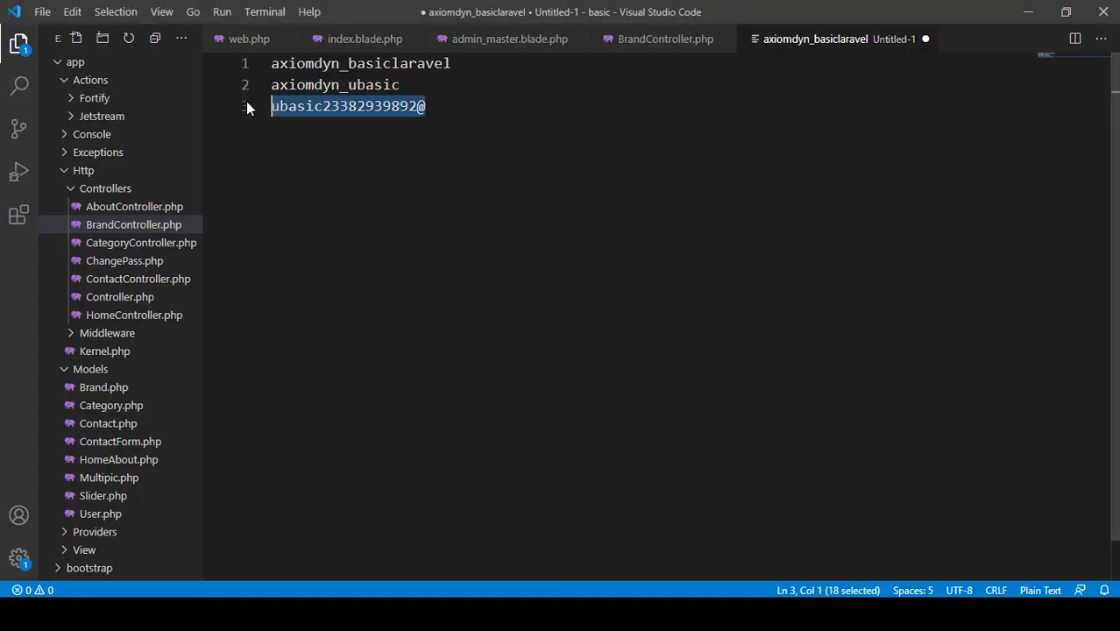
{"action": "key", "text": "ctrl+v"}
{"action": "left_click_drag", "start_coordinate": [387, 116], "coordinate": [238, 57]}
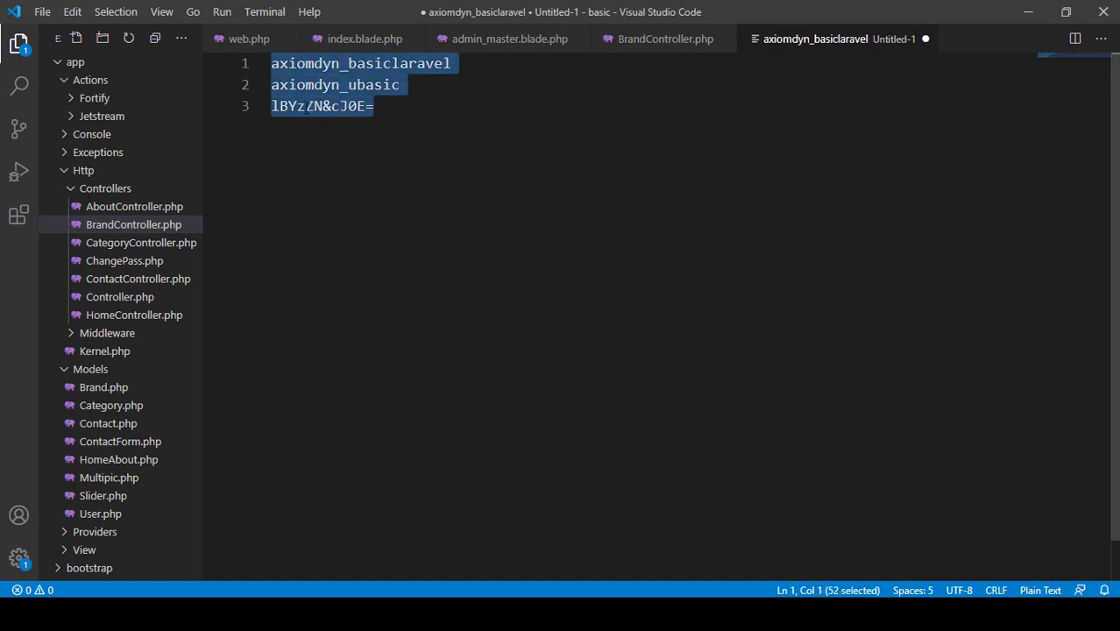
{"action": "left_click", "coordinate": [374, 106]}
{"action": "left_click_drag", "start_coordinate": [450, 63], "coordinate": [269, 63]}
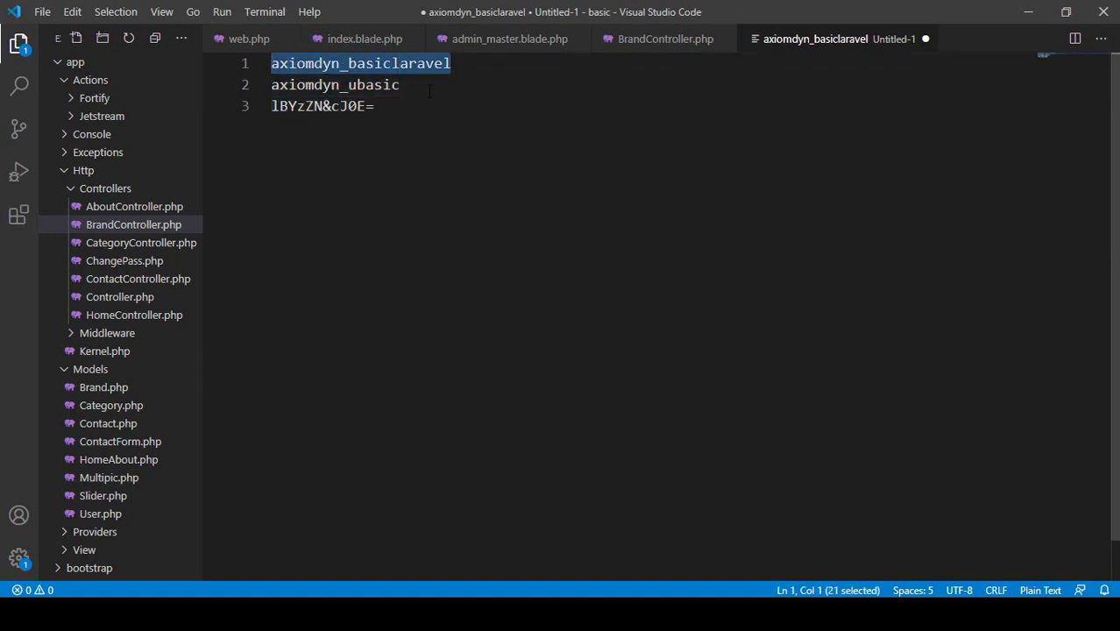
{"action": "left_click_drag", "start_coordinate": [399, 85], "coordinate": [255, 88]}
{"action": "left_click_drag", "start_coordinate": [374, 106], "coordinate": [260, 106]}
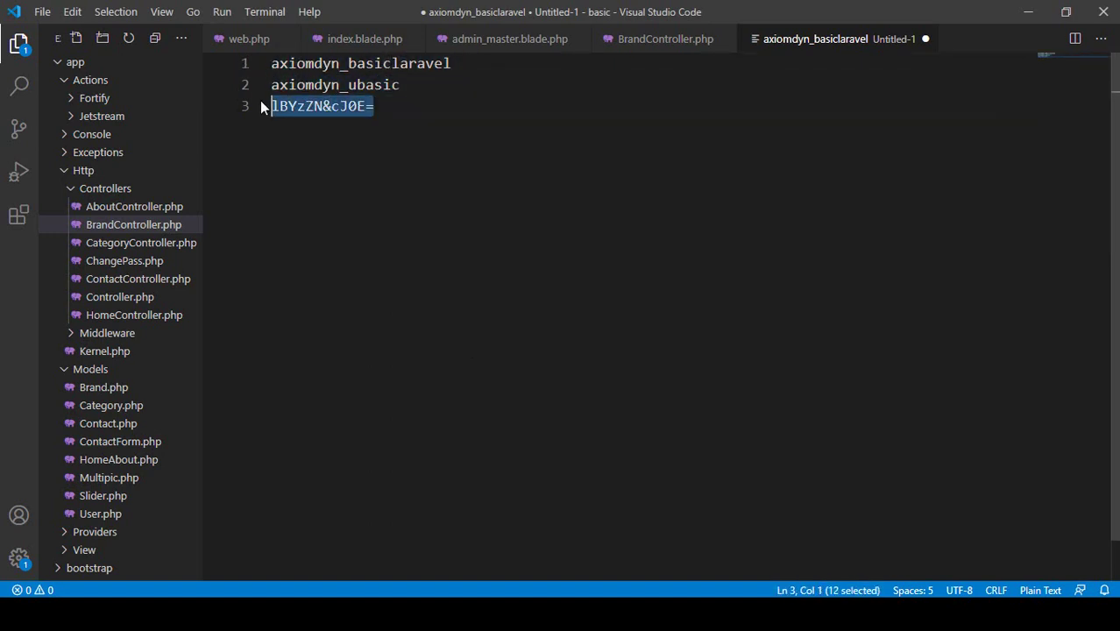
{"action": "left_click", "coordinate": [530, 591]}
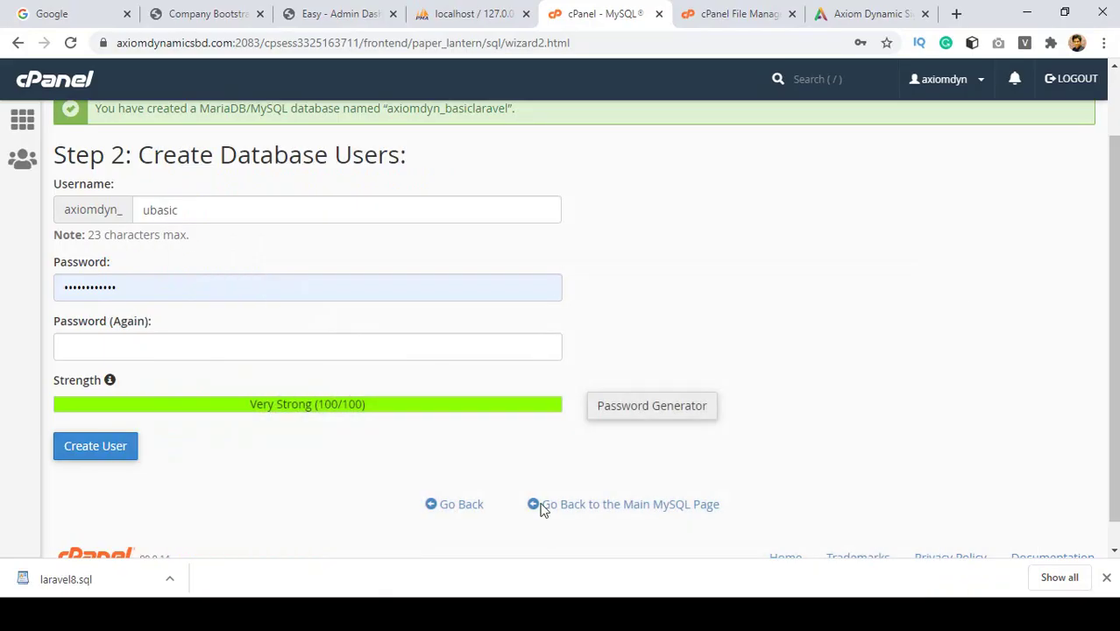
- Paste the generated password into both password fields and create user axiomdyn_ubasic
{"action": "left_click", "coordinate": [190, 343]}
{"action": "key", "text": "ctrl+v"}
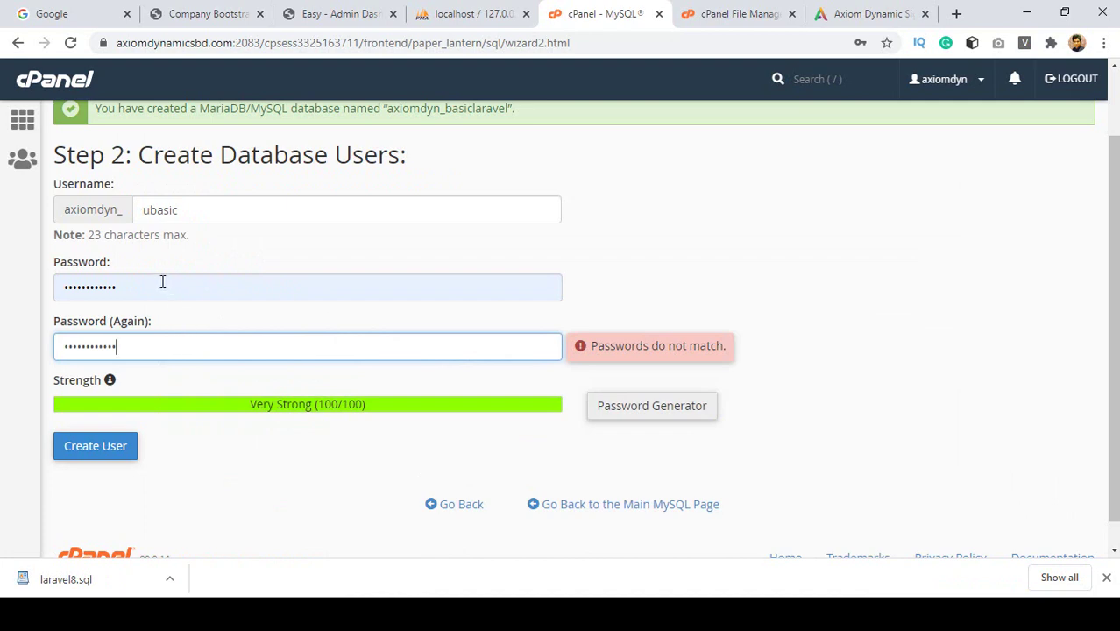
{"action": "double_click", "coordinate": [162, 281]}
{"action": "key", "text": "ctrl+v"}
{"action": "key", "text": "alt+Tab"}
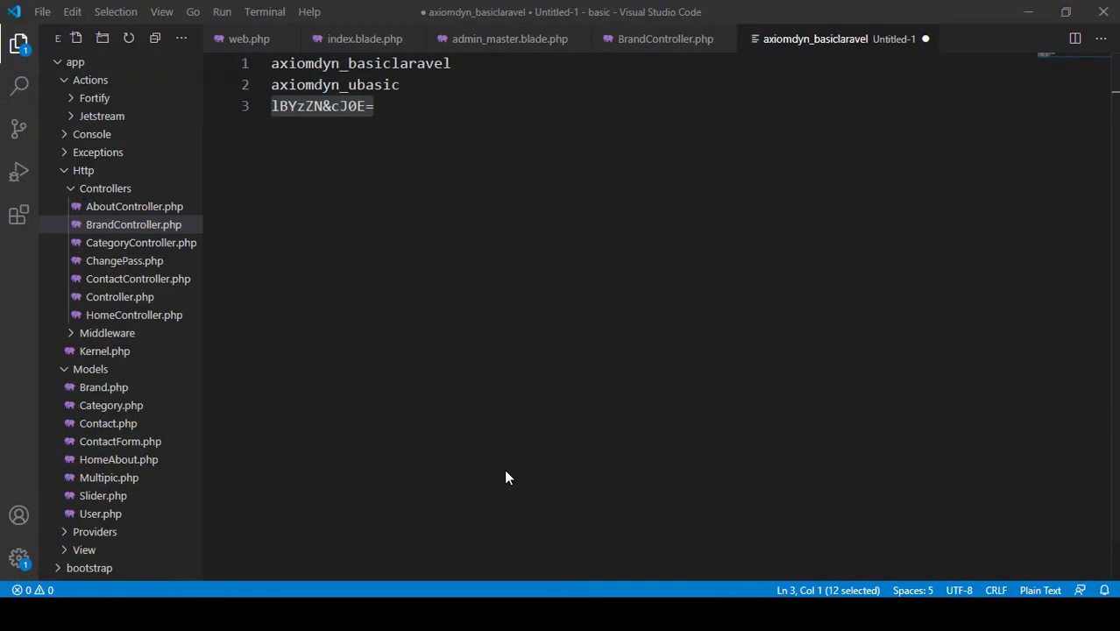
{"action": "key", "text": "alt+Tab"}
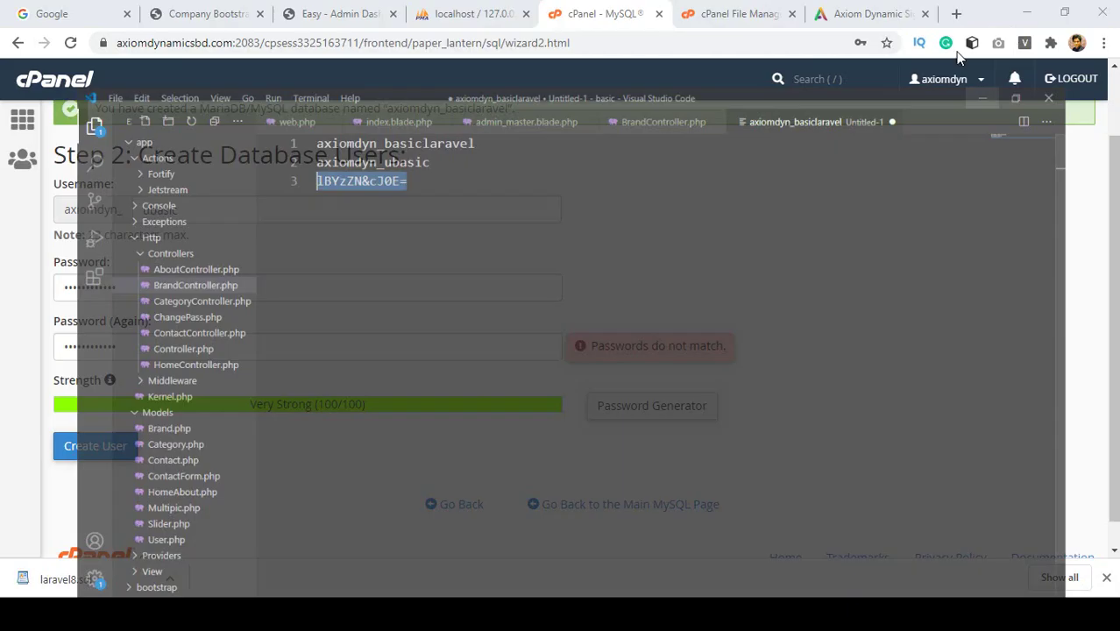
{"action": "key", "text": "ctrl+a"}
{"action": "key", "text": "ctrl+v"}
{"action": "double_click", "coordinate": [121, 347]}
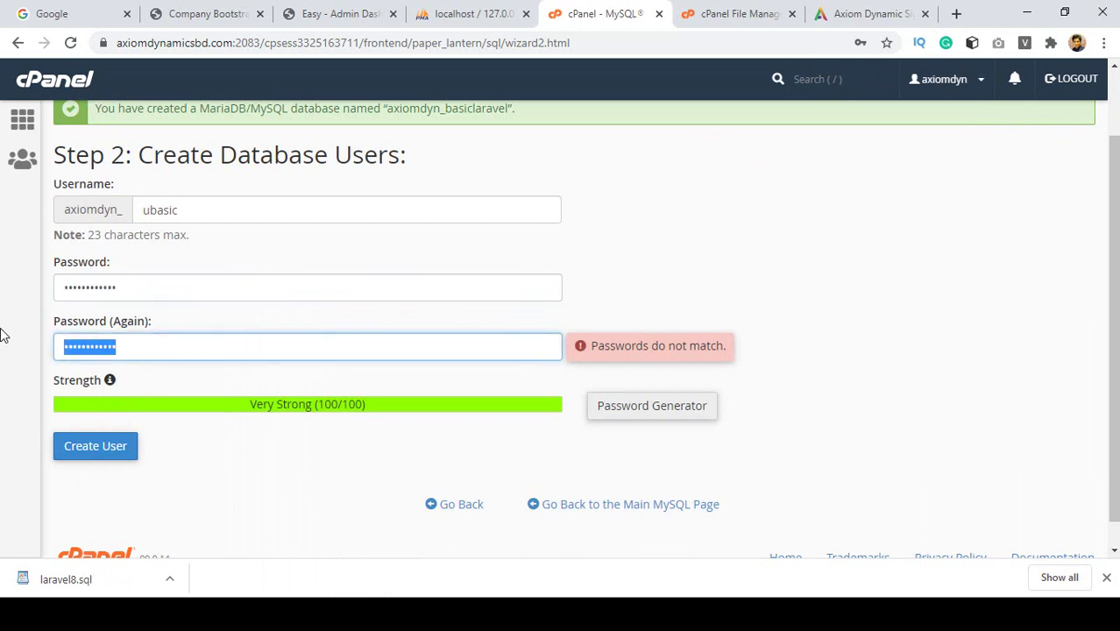
{"action": "key", "text": "ctrl+v"}
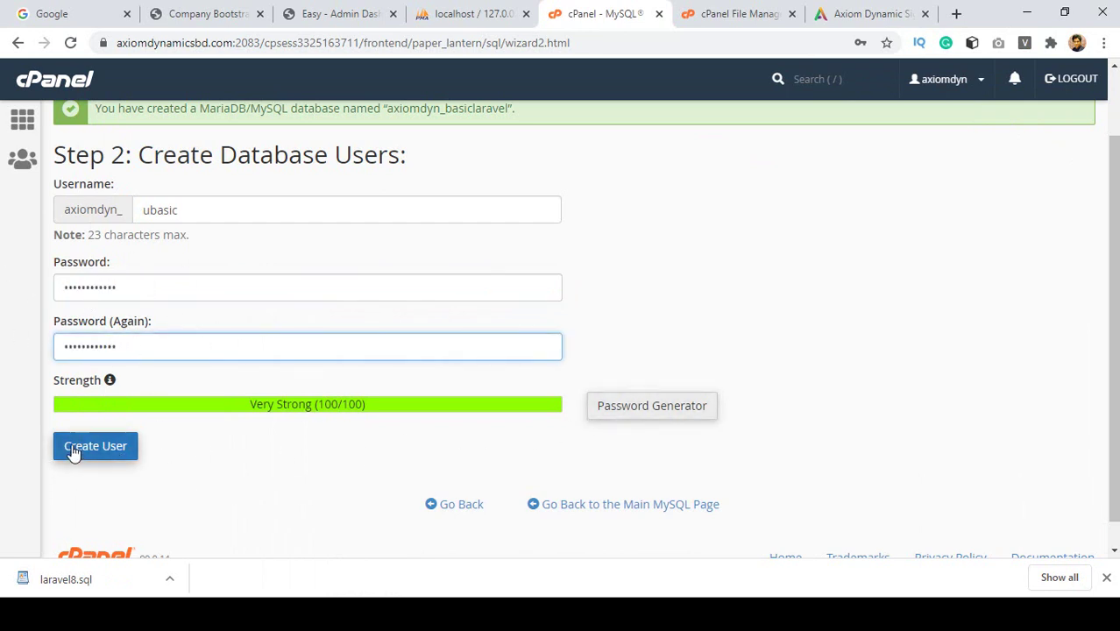
{"action": "left_click", "coordinate": [74, 449]}
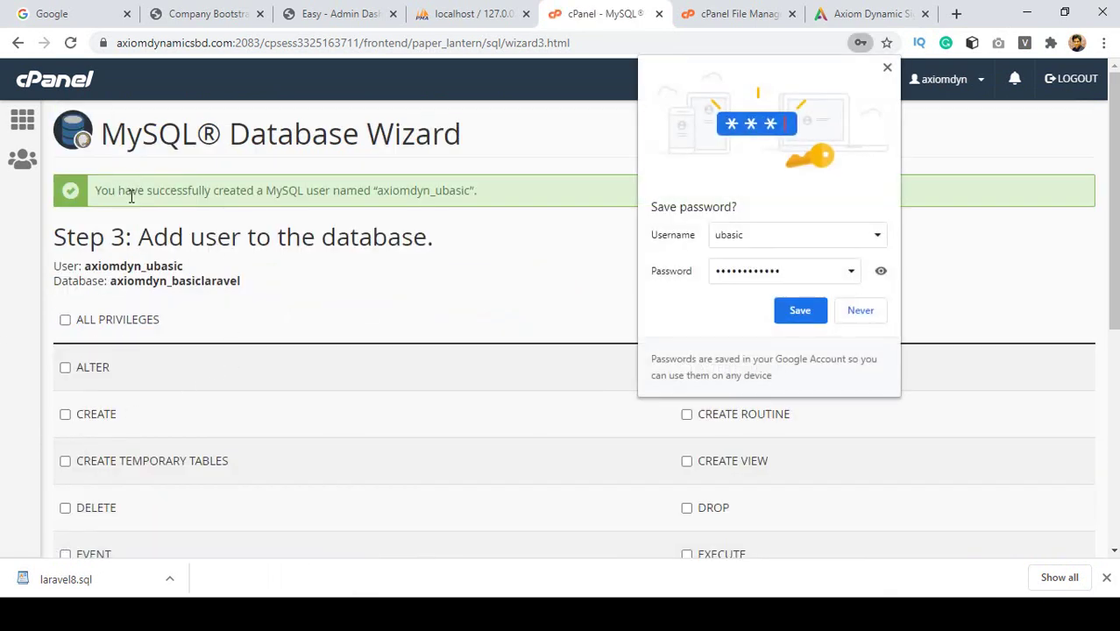
- Dismiss the save-password prompt and check the created user name against the notes
{"action": "left_click", "coordinate": [886, 67]}
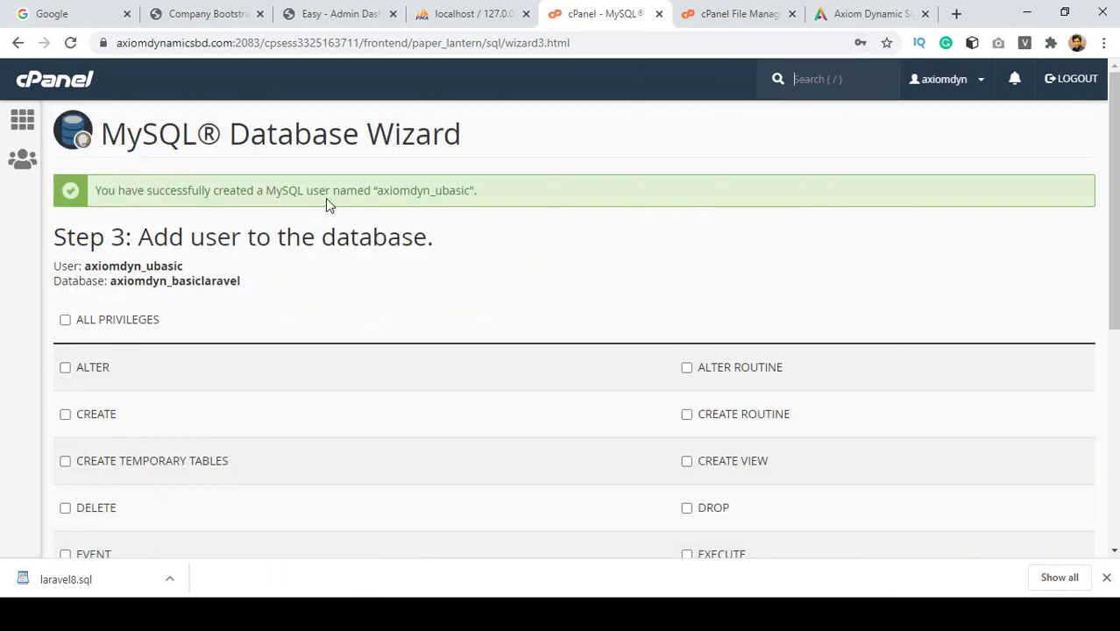
{"action": "left_click_drag", "start_coordinate": [475, 195], "coordinate": [377, 197]}
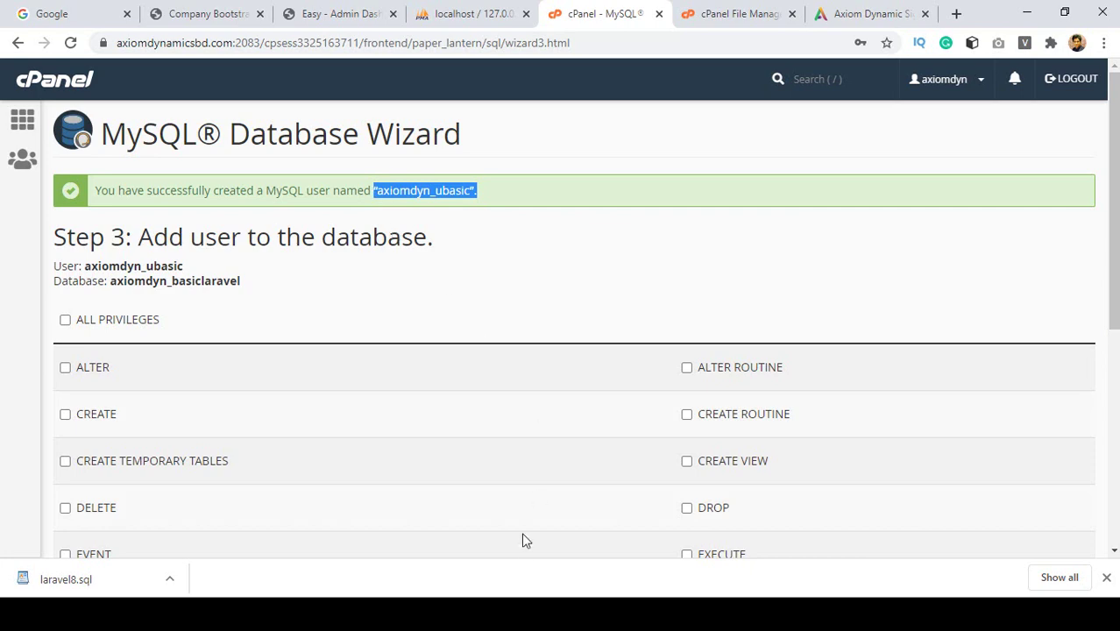
{"action": "key", "text": "alt+Tab"}
{"action": "left_click_drag", "start_coordinate": [400, 85], "coordinate": [271, 90]}
{"action": "key", "text": "alt+Tab"}
{"action": "left_click", "coordinate": [330, 310]}
- Grant ALL PRIVILEGES on axiomdyn_basiclaravel to axiomdyn_ubasic, then return to cPanel home
{"action": "scroll", "coordinate": [333, 311], "scroll_direction": "down", "scroll_amount": 2}
{"action": "left_click", "coordinate": [94, 158]}
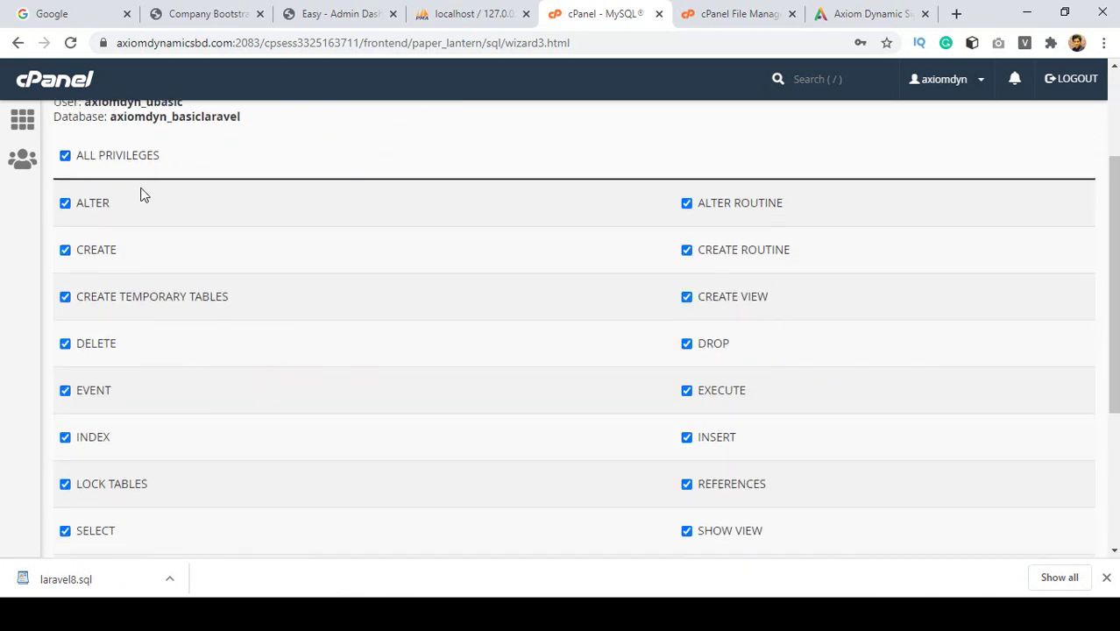
{"action": "scroll", "coordinate": [211, 330], "scroll_direction": "down", "scroll_amount": 3}
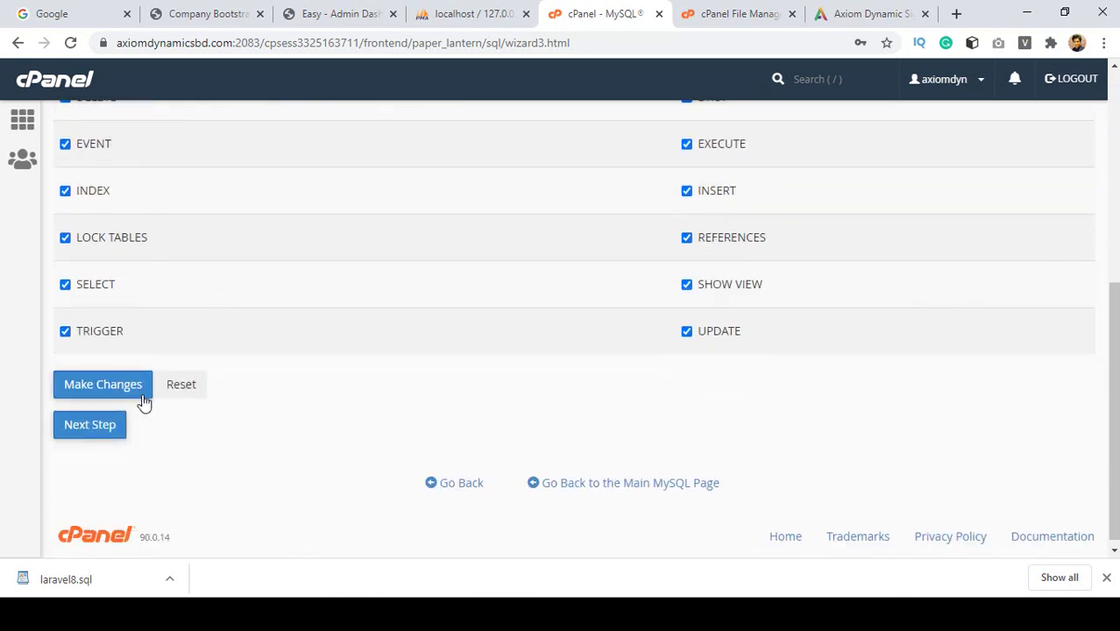
{"action": "left_click", "coordinate": [96, 391]}
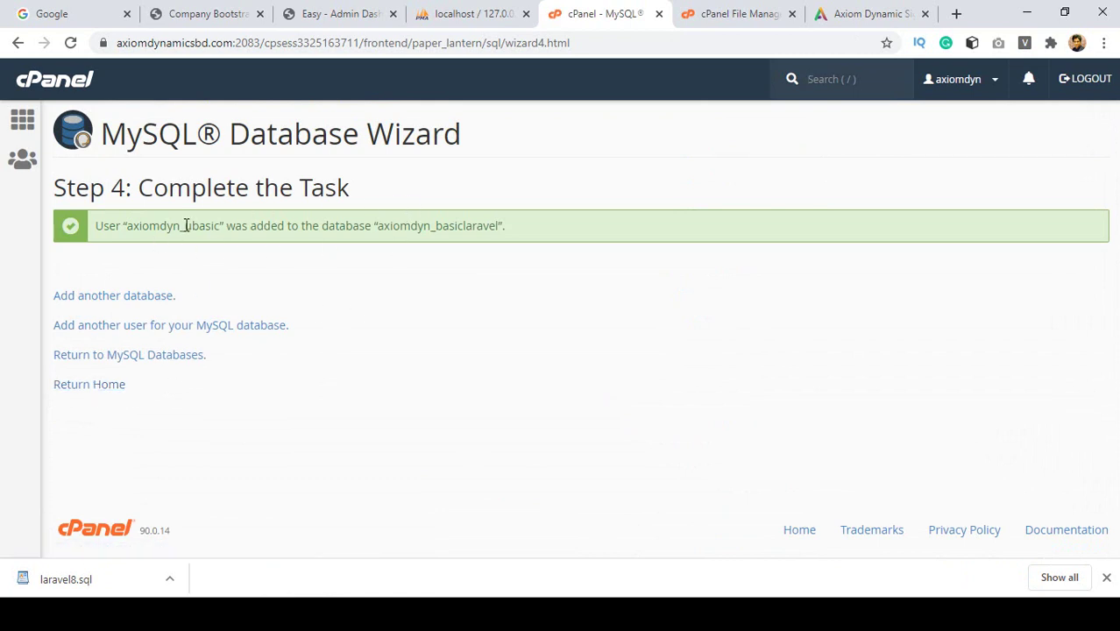
{"action": "left_click_drag", "start_coordinate": [185, 225], "coordinate": [499, 226]}
{"action": "left_click", "coordinate": [506, 255]}
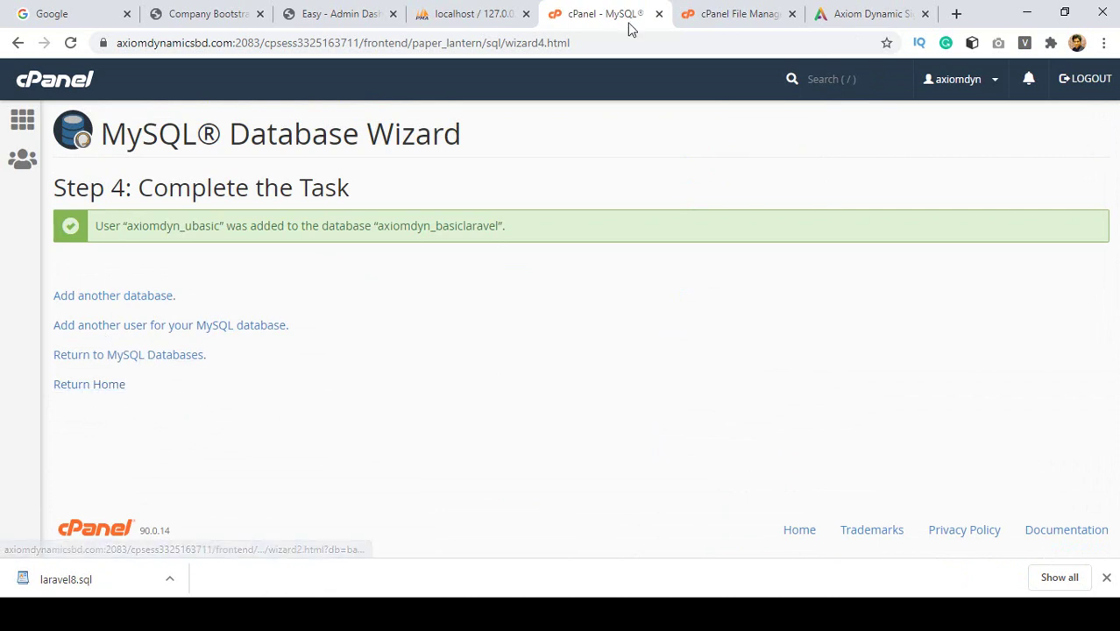
{"action": "left_click", "coordinate": [85, 386]}
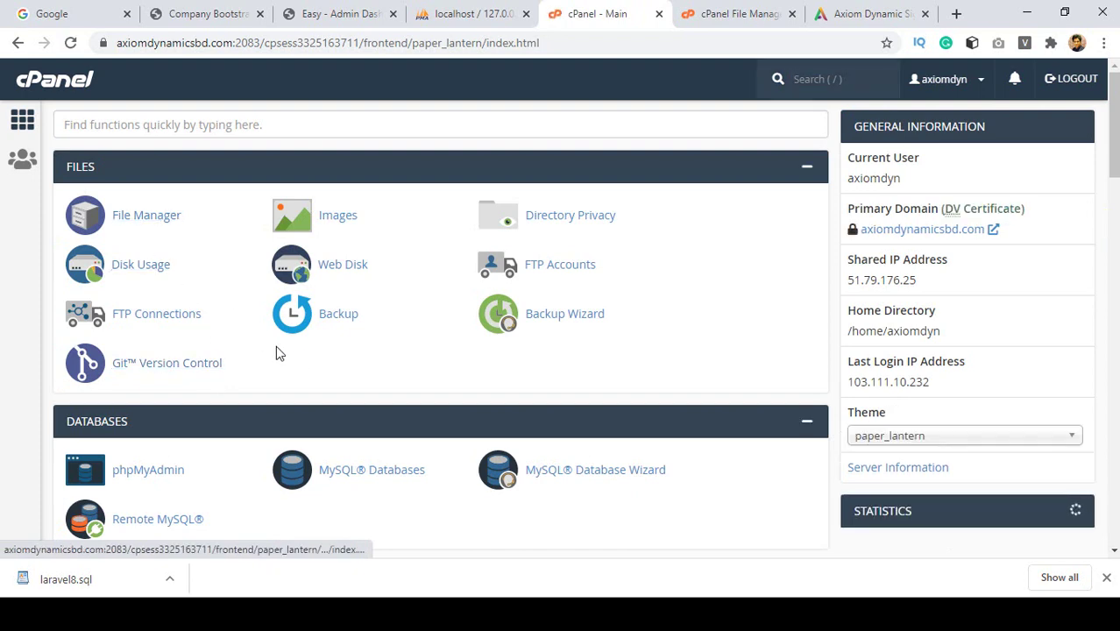
- Open the server's phpMyAdmin in a new tab and select the axiomdyn_basiclaravel database
{"action": "scroll", "coordinate": [291, 357], "scroll_direction": "down", "scroll_amount": 3}
{"action": "right_click", "coordinate": [158, 225]}
{"action": "left_click", "coordinate": [219, 237]}
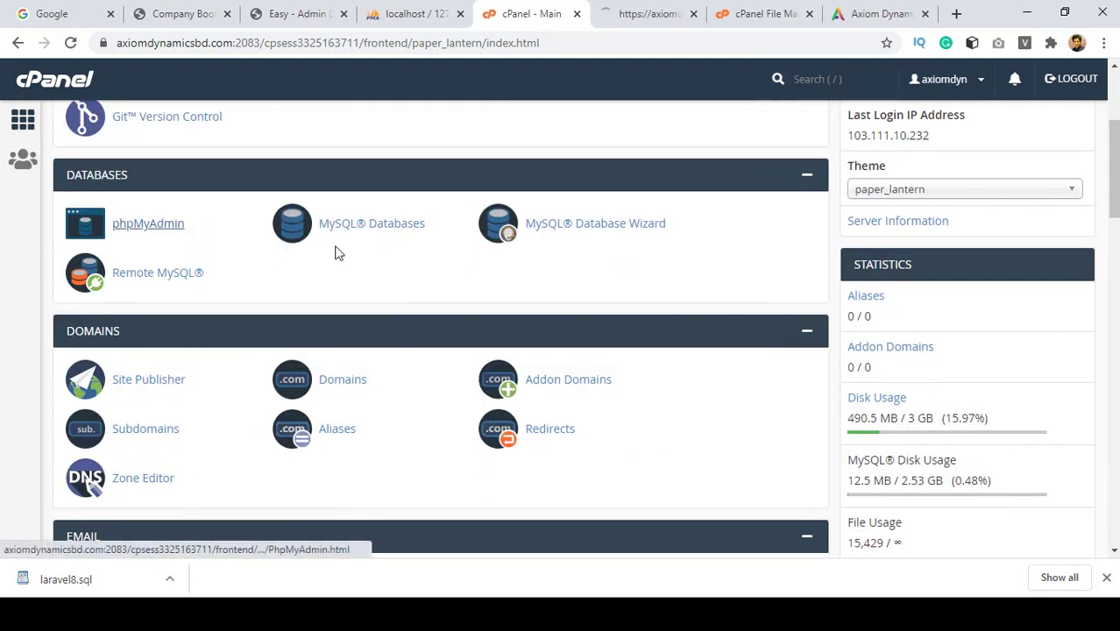
{"action": "left_click", "coordinate": [626, 16]}
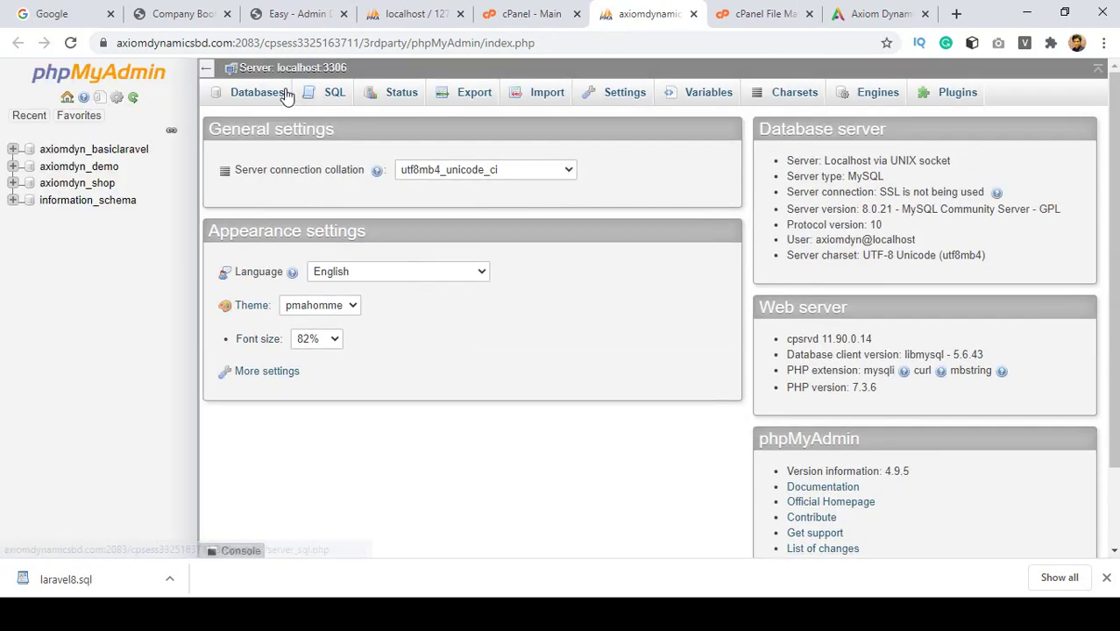
{"action": "left_click", "coordinate": [256, 94]}
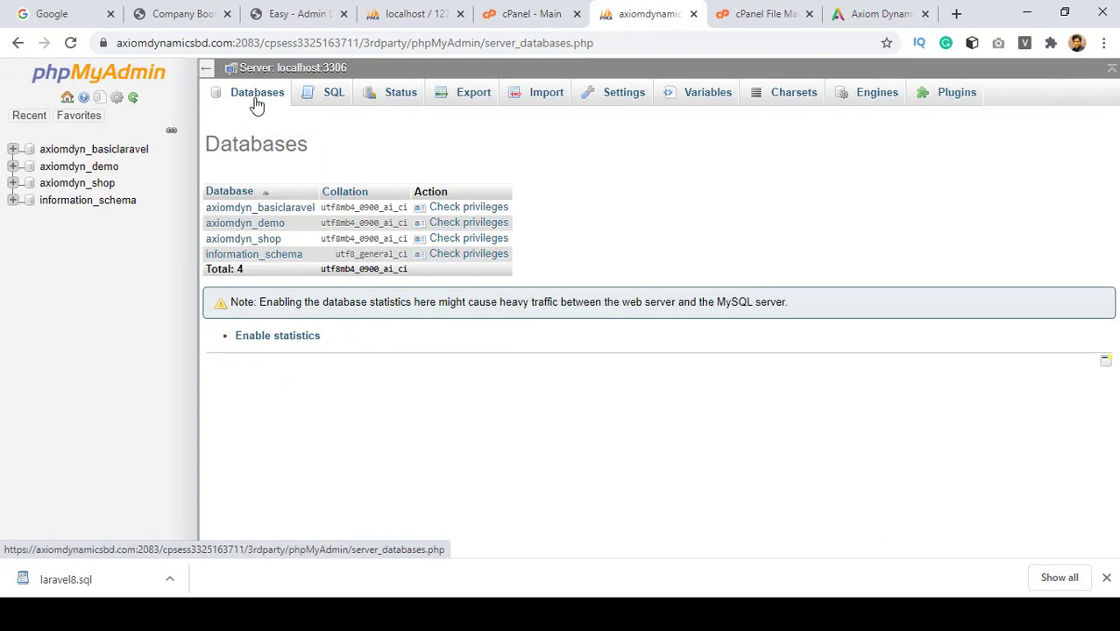
{"action": "left_click", "coordinate": [282, 210]}
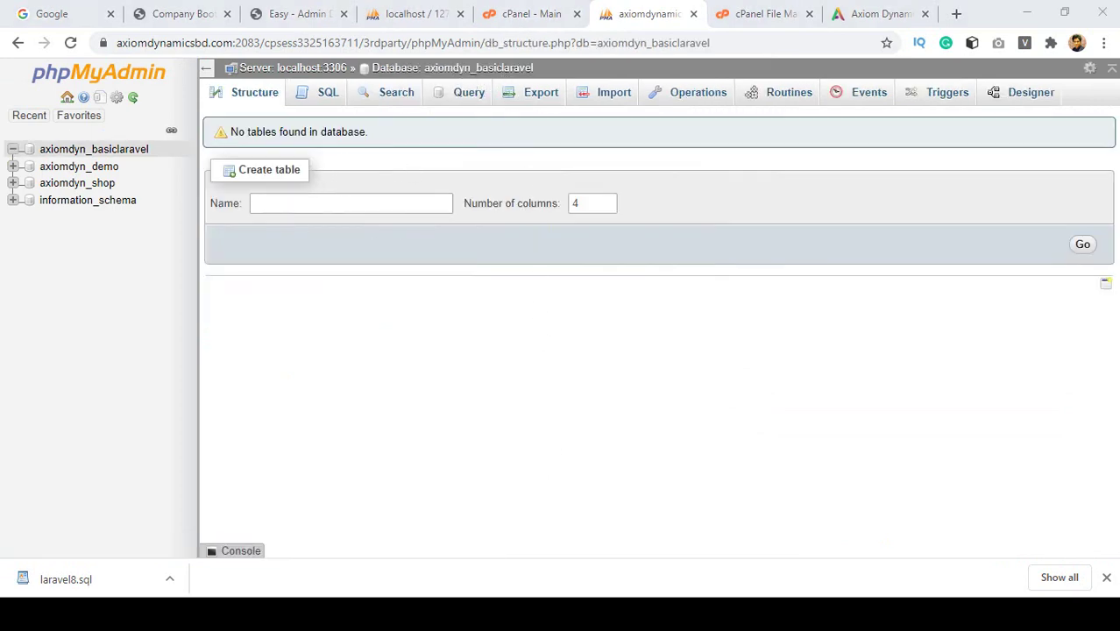
- Copy the database name from the notes and open axiomdyn_basiclaravel's Import page
{"action": "key", "text": "alt+Tab"}
{"action": "left_click_drag", "start_coordinate": [451, 64], "coordinate": [277, 64]}
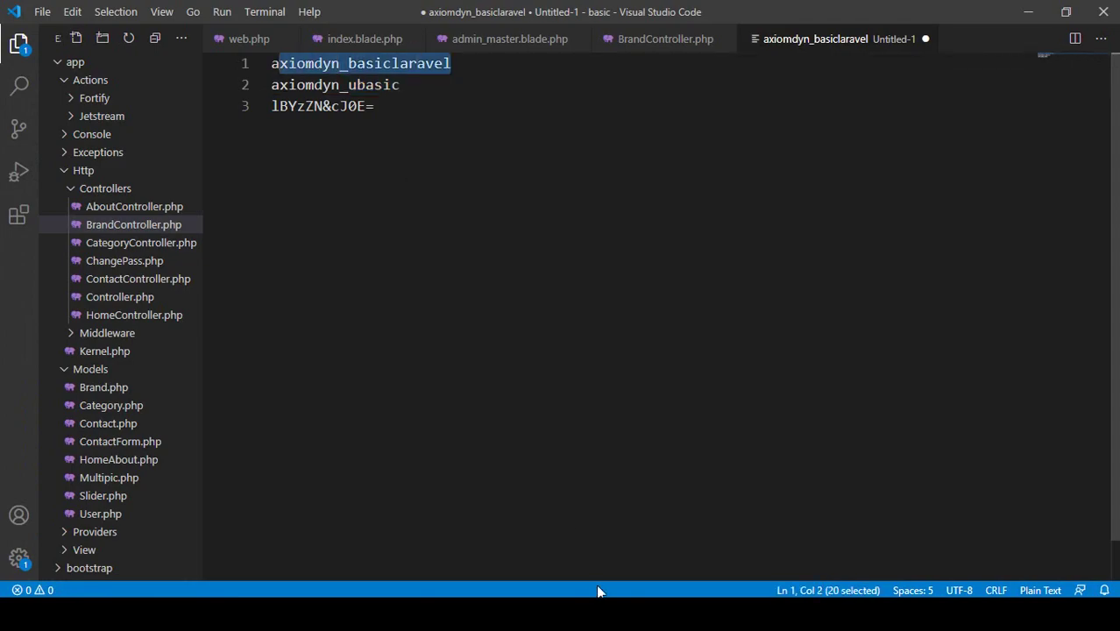
{"action": "key", "text": "alt+Tab"}
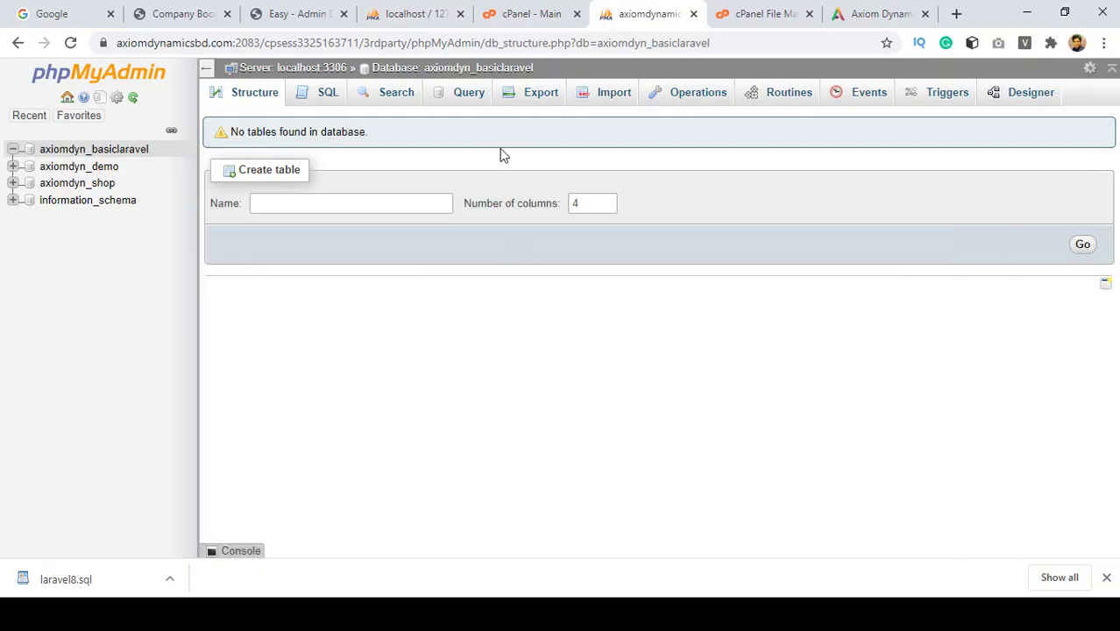
{"action": "left_click", "coordinate": [391, 8]}
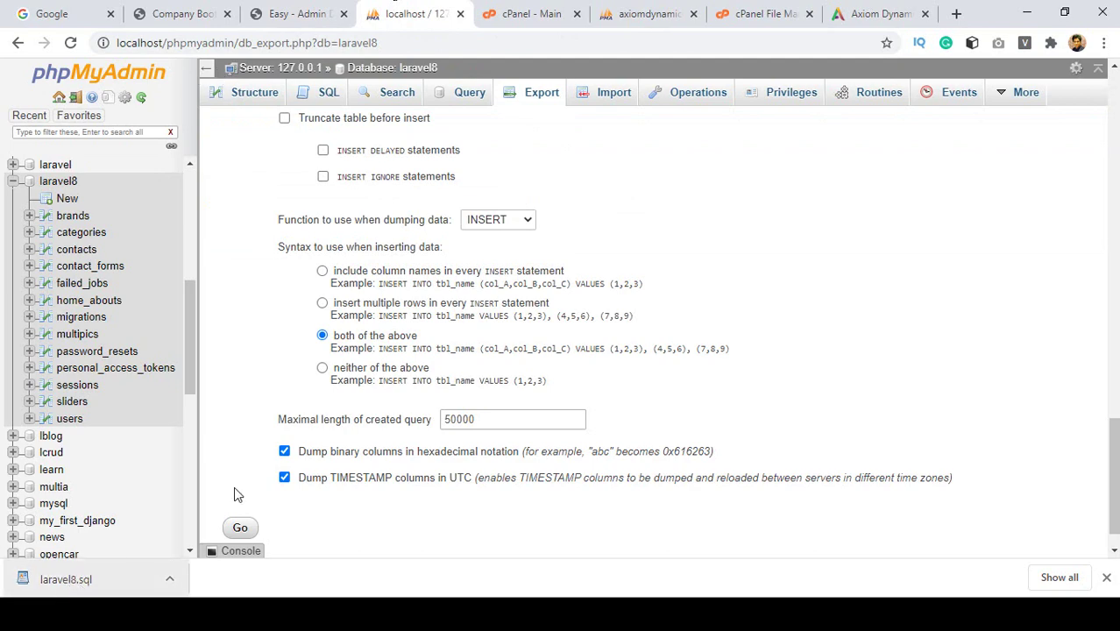
{"action": "left_click", "coordinate": [715, 8]}
{"action": "left_click", "coordinate": [688, 13]}
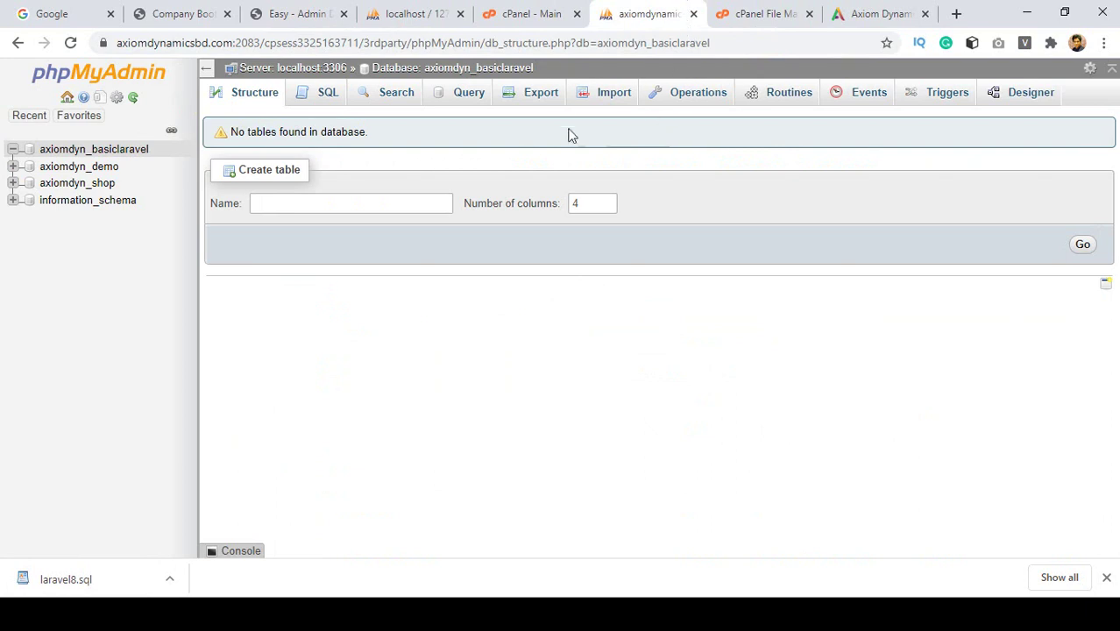
{"action": "left_click", "coordinate": [610, 94]}
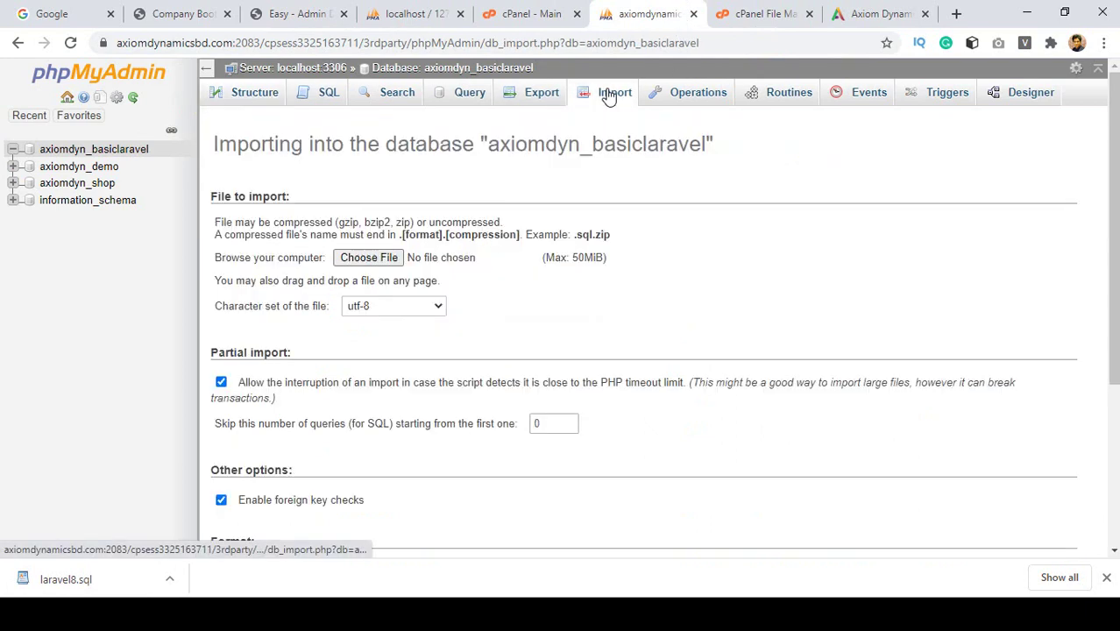
- Import laravel8.sql from Downloads into axiomdyn_basiclaravel and view its 13 resulting tables
{"action": "left_click", "coordinate": [370, 257]}
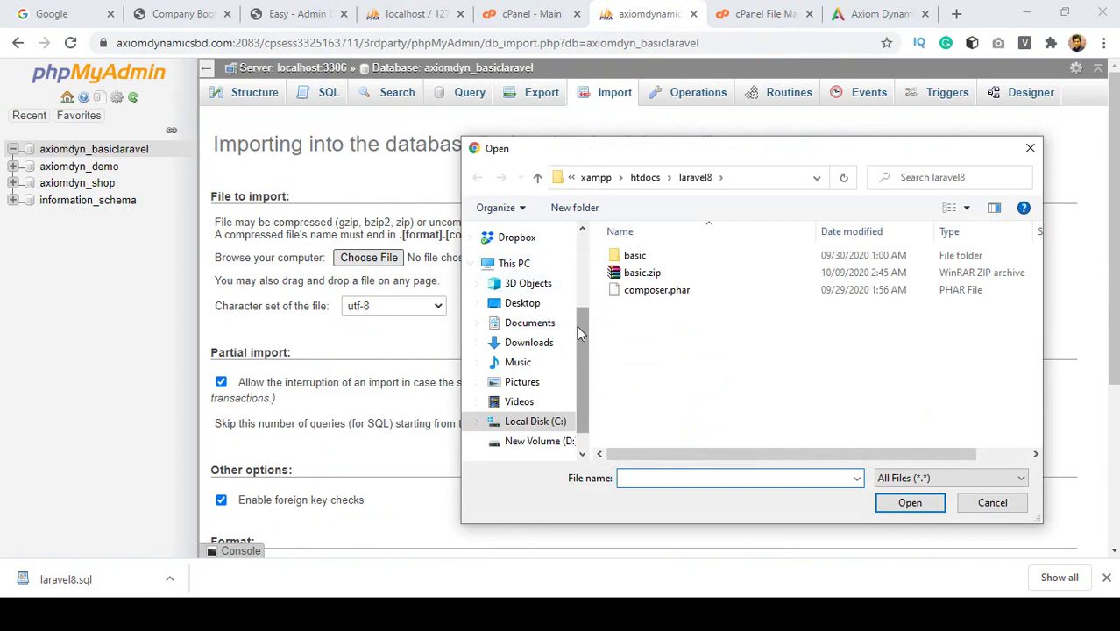
{"action": "left_click", "coordinate": [529, 342]}
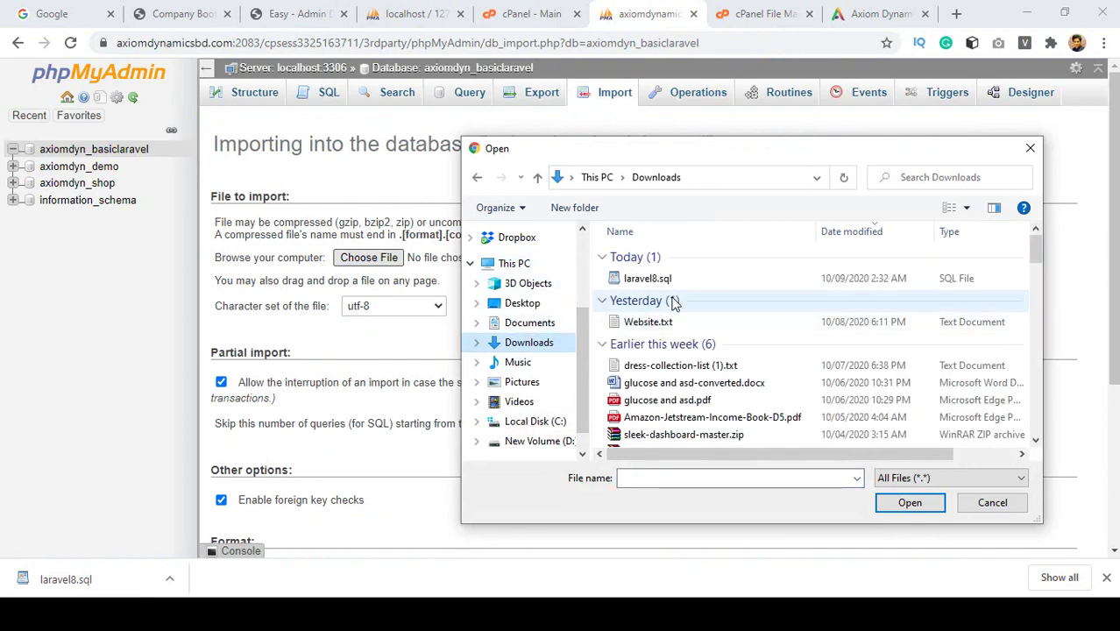
{"action": "left_click", "coordinate": [657, 279]}
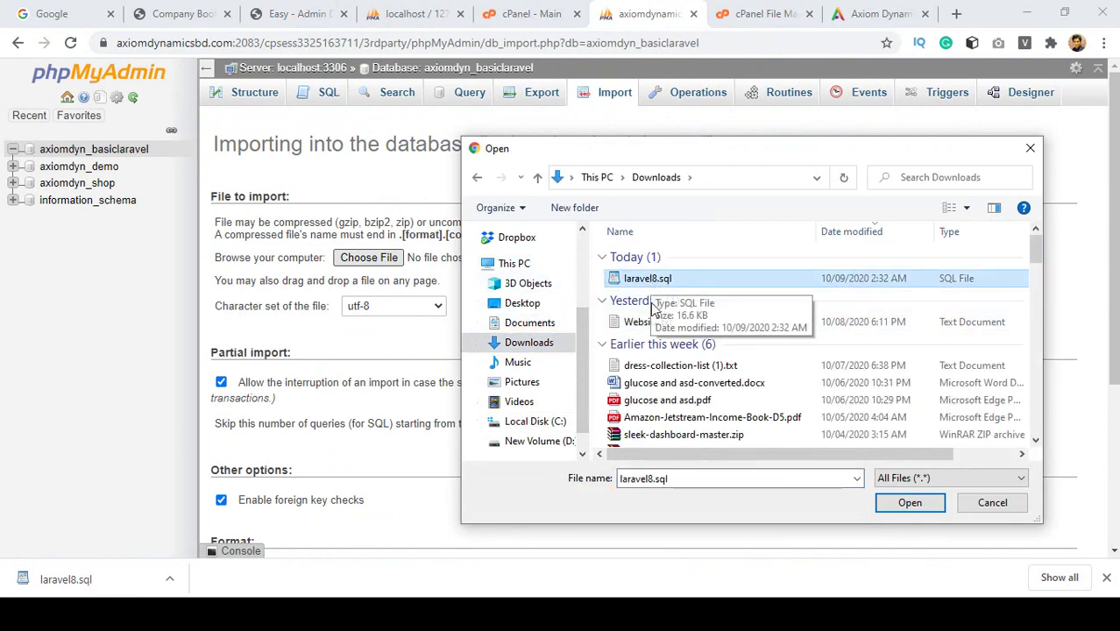
{"action": "left_click", "coordinate": [902, 503]}
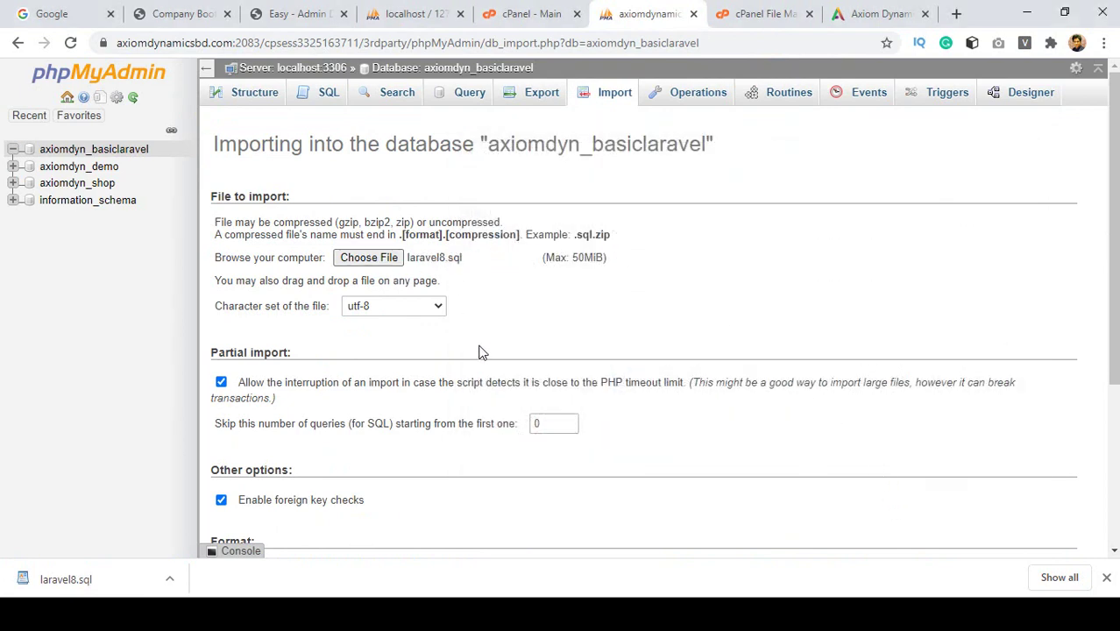
{"action": "scroll", "coordinate": [478, 345], "scroll_direction": "down", "scroll_amount": 3}
{"action": "left_click", "coordinate": [240, 487]}
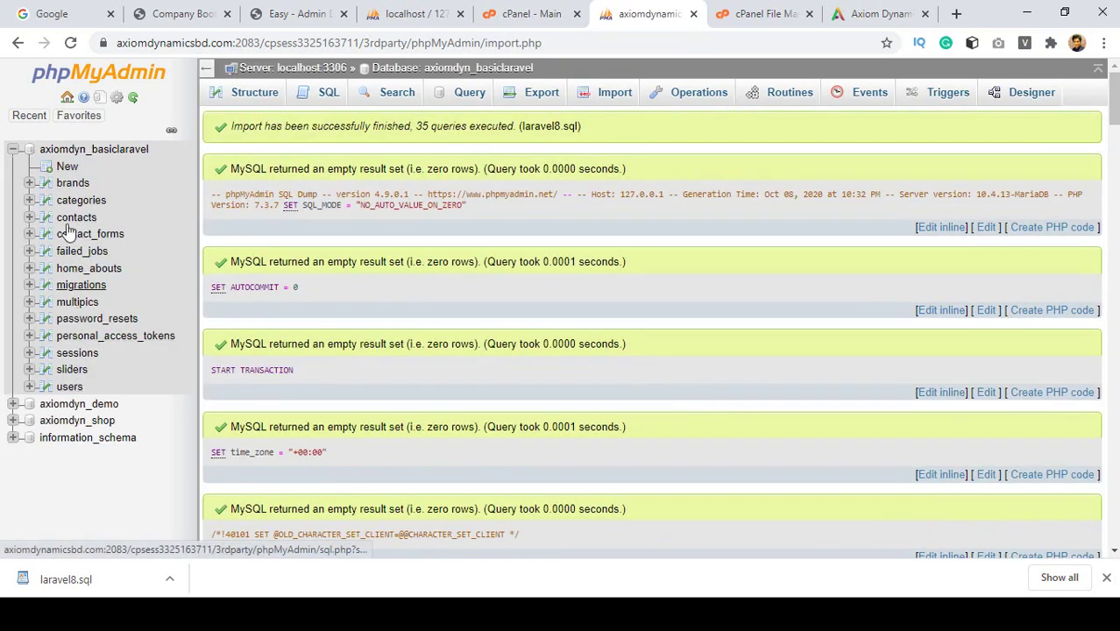
{"action": "scroll", "coordinate": [422, 300], "scroll_direction": "down", "scroll_amount": 6}
{"action": "scroll", "coordinate": [341, 322], "scroll_direction": "up", "scroll_amount": 5}
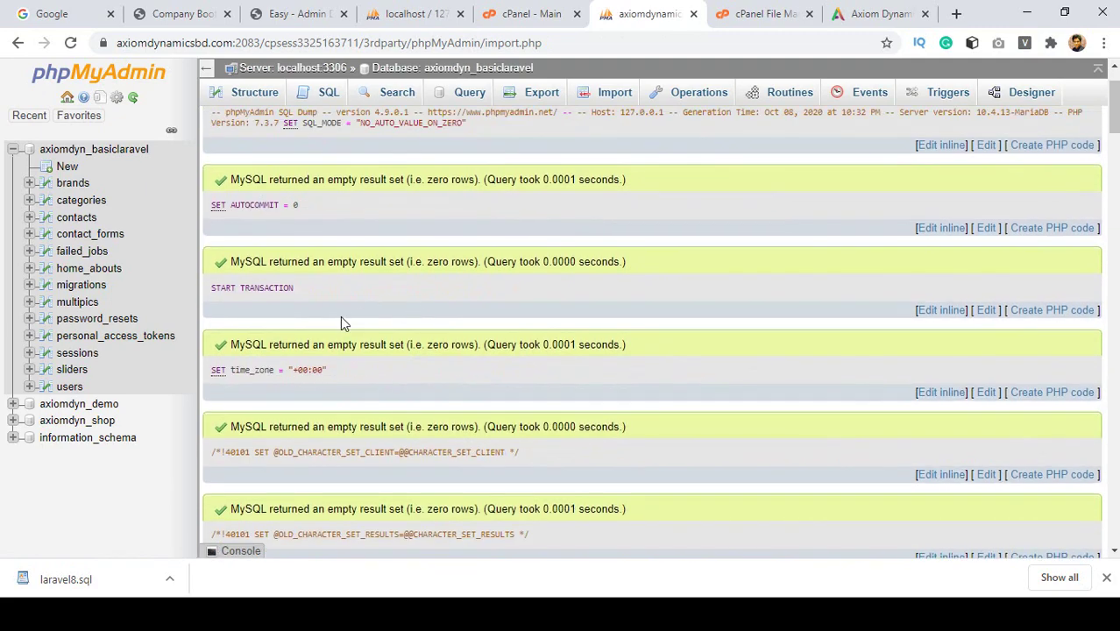
{"action": "scroll", "coordinate": [342, 323], "scroll_direction": "up", "scroll_amount": 1}
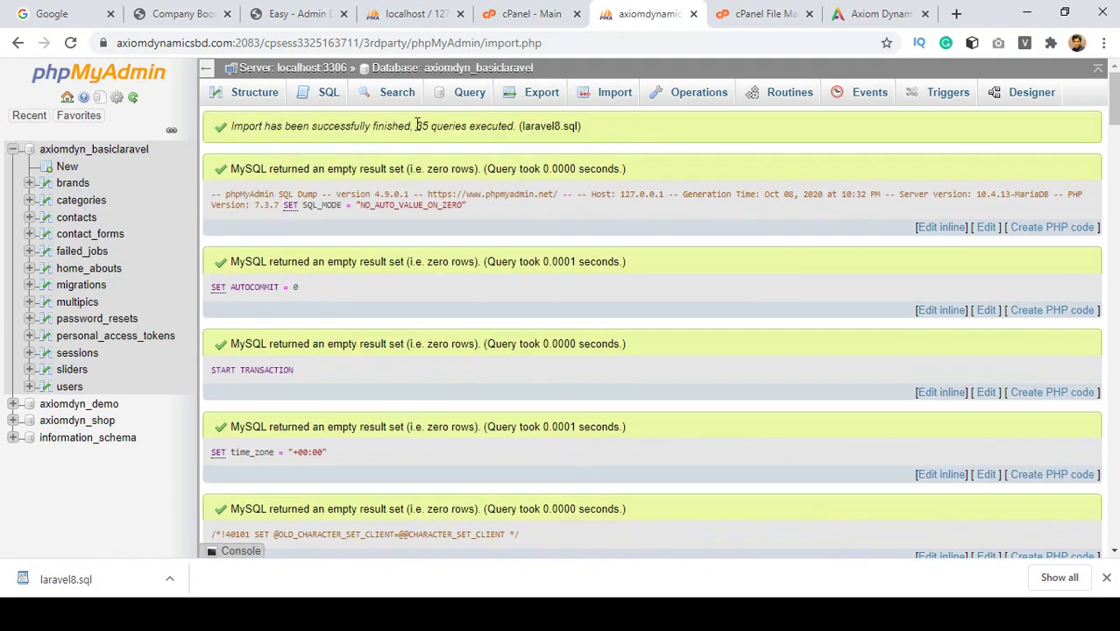
{"action": "left_click", "coordinate": [424, 70]}
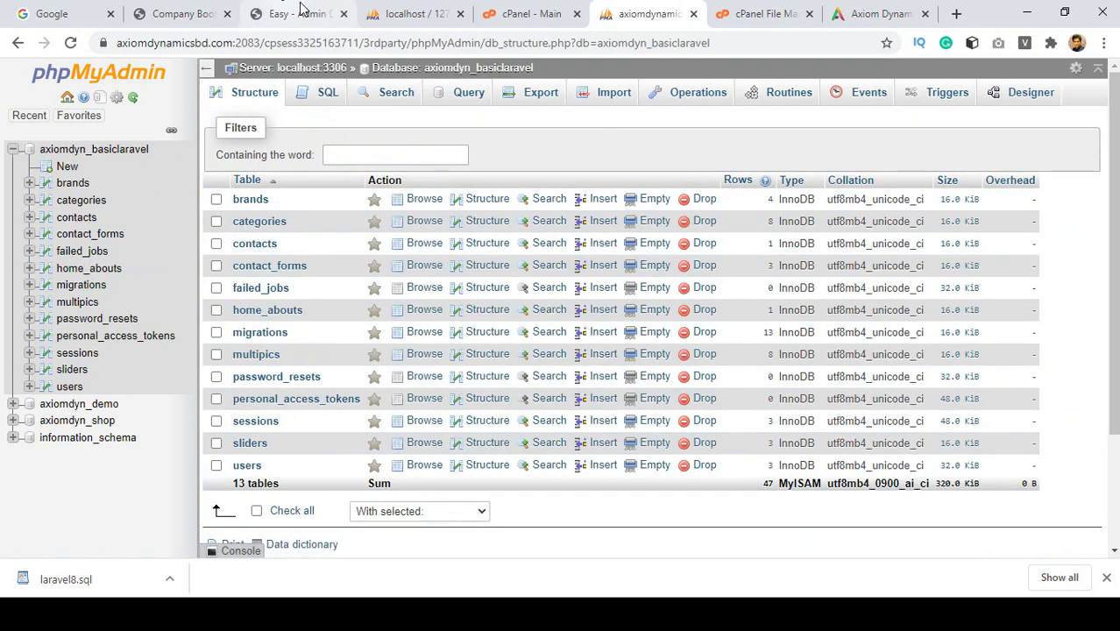
- Compare the local laravel8 table list with the server's 13 tables, then go back to cPanel home
{"action": "left_click", "coordinate": [397, 11]}
{"action": "left_click", "coordinate": [255, 93]}
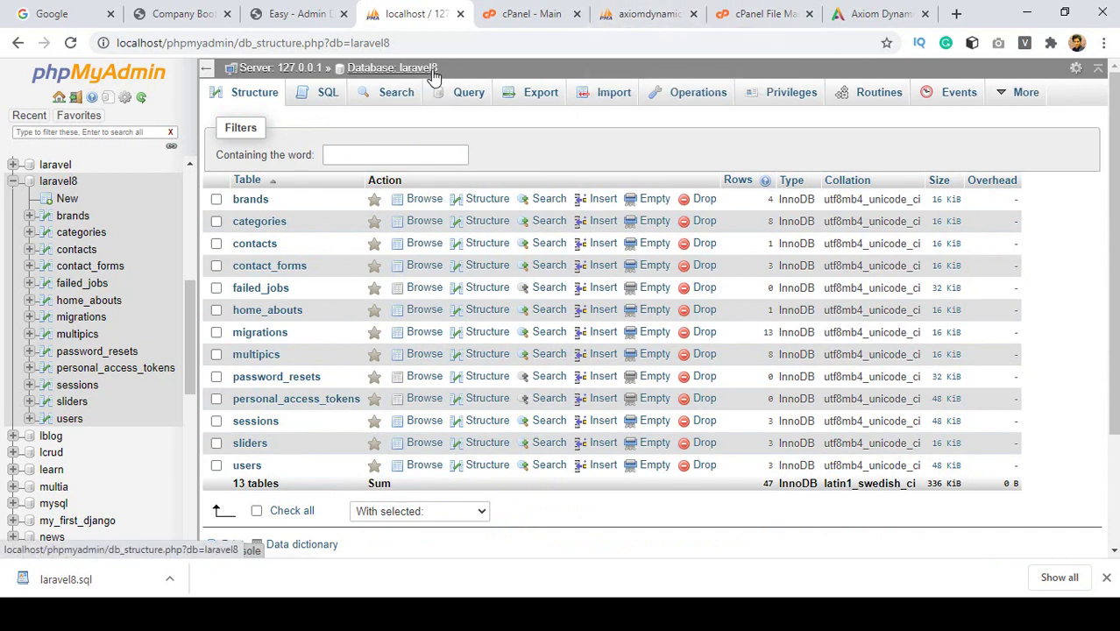
{"action": "left_click", "coordinate": [676, 12]}
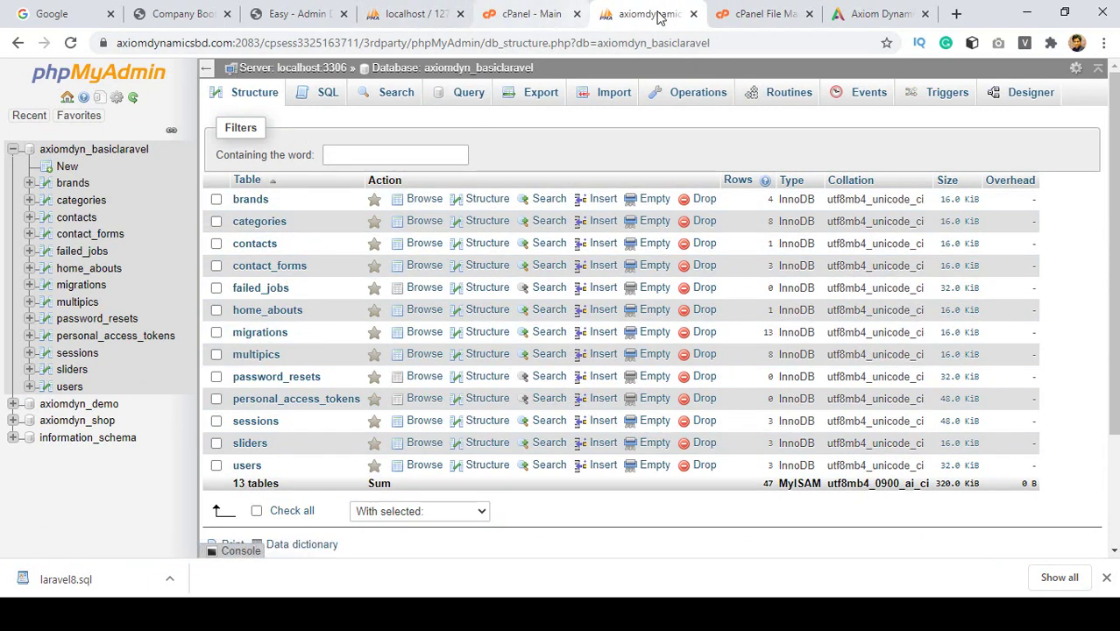
{"action": "left_click", "coordinate": [530, 13]}
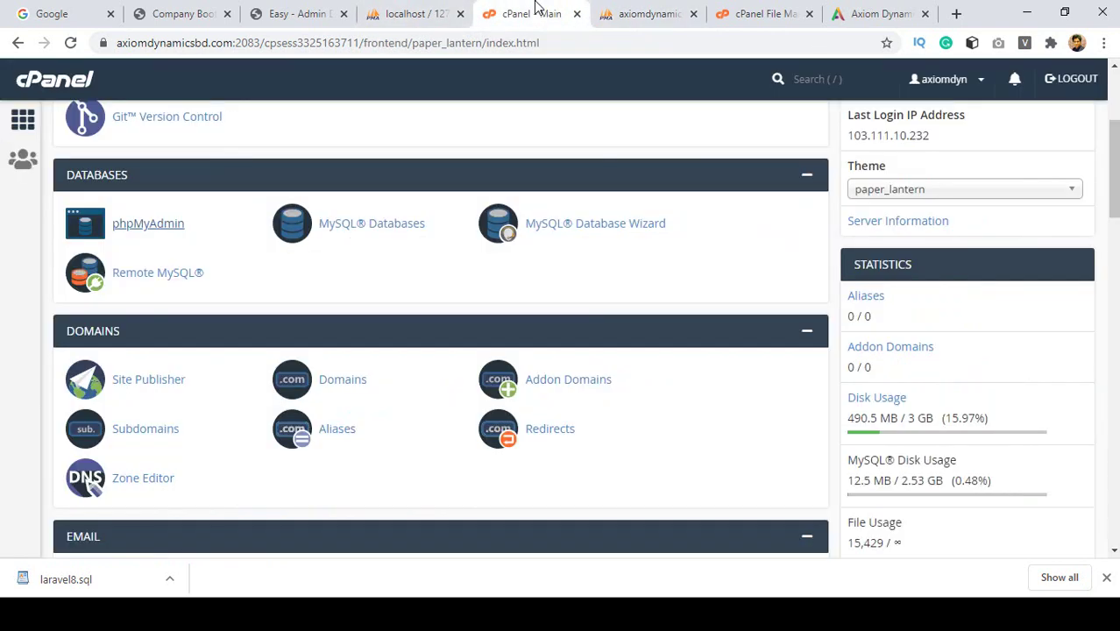
- Select basic.zip in the public_html file listing
{"action": "left_click", "coordinate": [761, 12]}
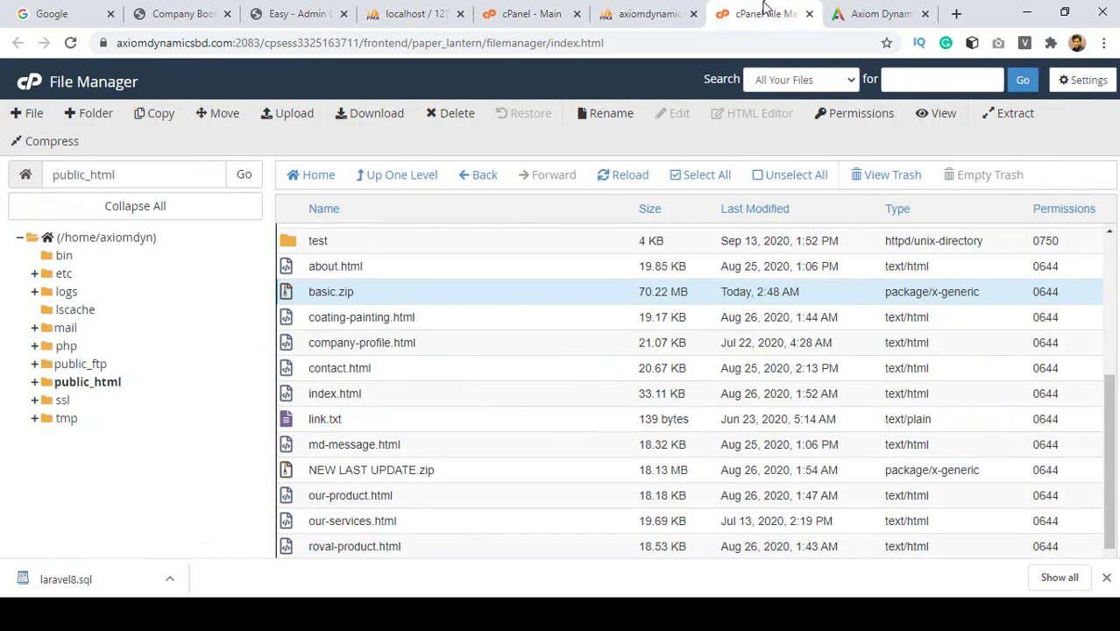
{"action": "right_click", "coordinate": [379, 299]}
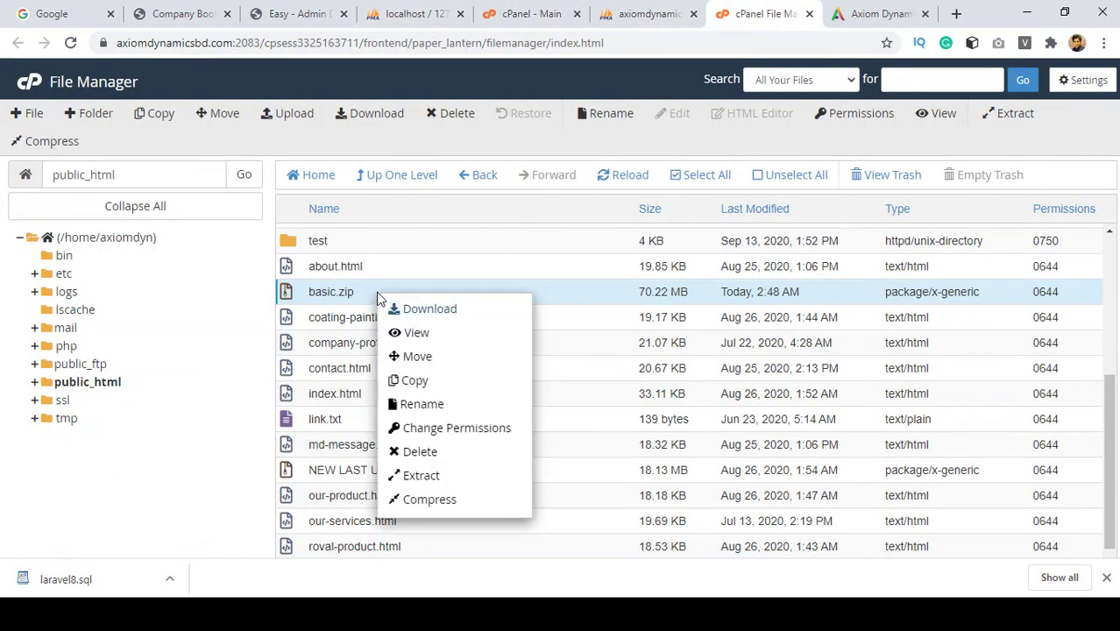
{"action": "left_click", "coordinate": [359, 293]}
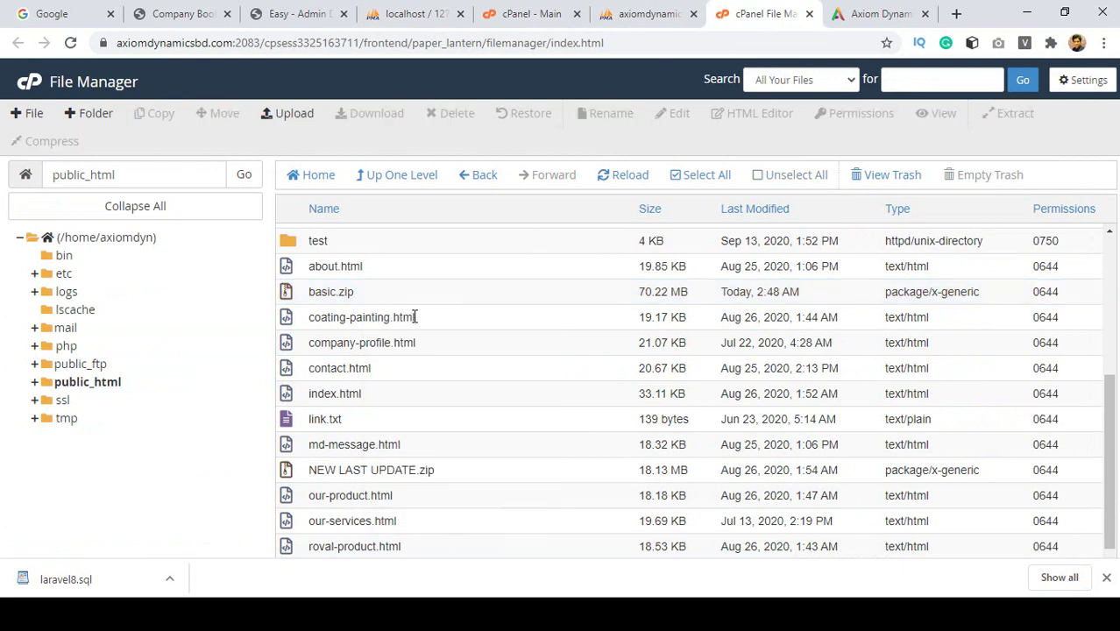
{"action": "left_click", "coordinate": [395, 293]}
{"action": "scroll", "coordinate": [449, 373], "scroll_direction": "up", "scroll_amount": 3}
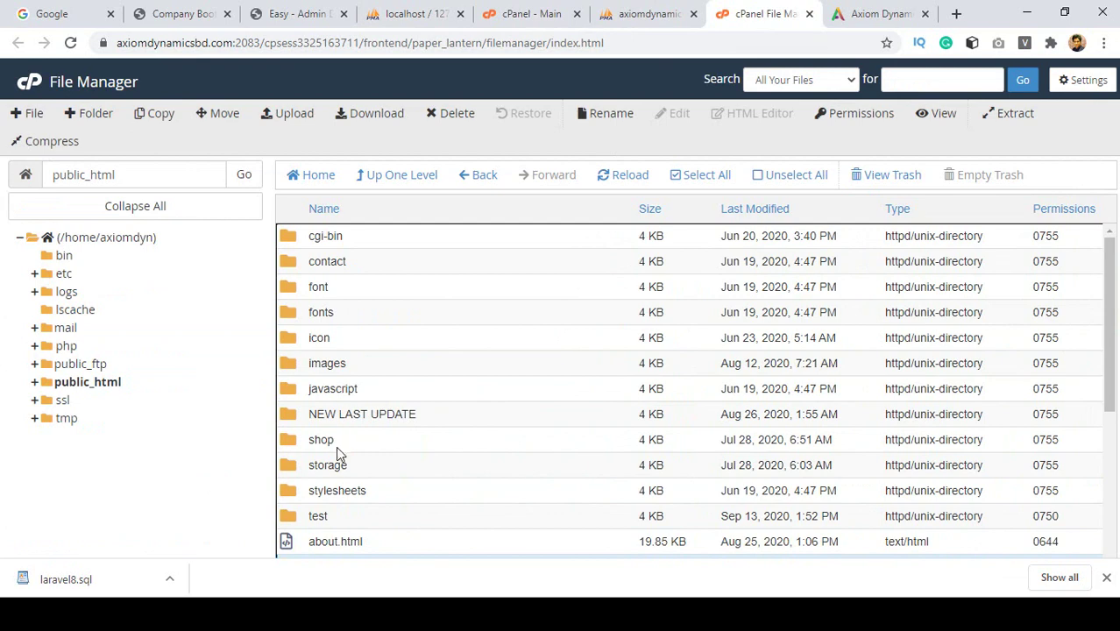
{"action": "scroll", "coordinate": [452, 347], "scroll_direction": "down", "scroll_amount": 3}
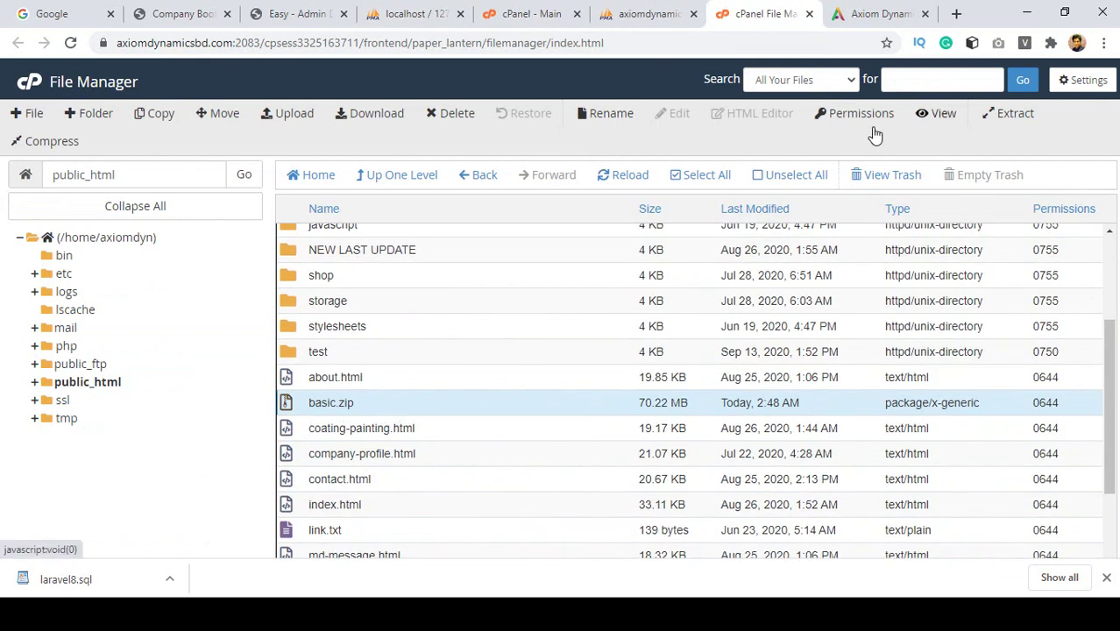
- Extract basic.zip into /public_html and close the extraction results
{"action": "left_click", "coordinate": [1009, 113]}
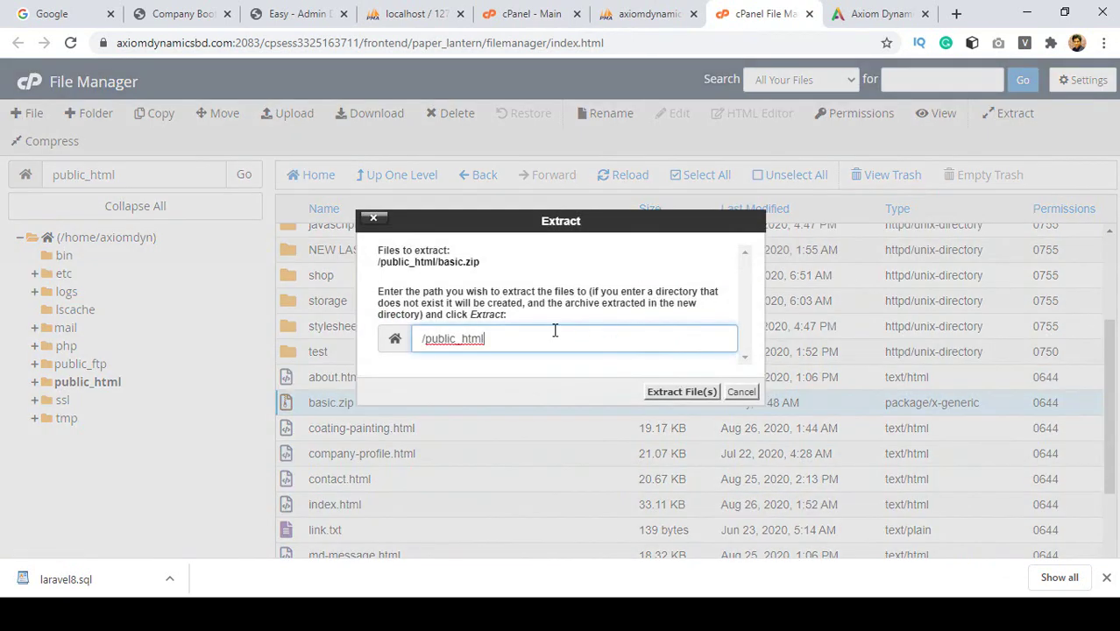
{"action": "left_click", "coordinate": [683, 394]}
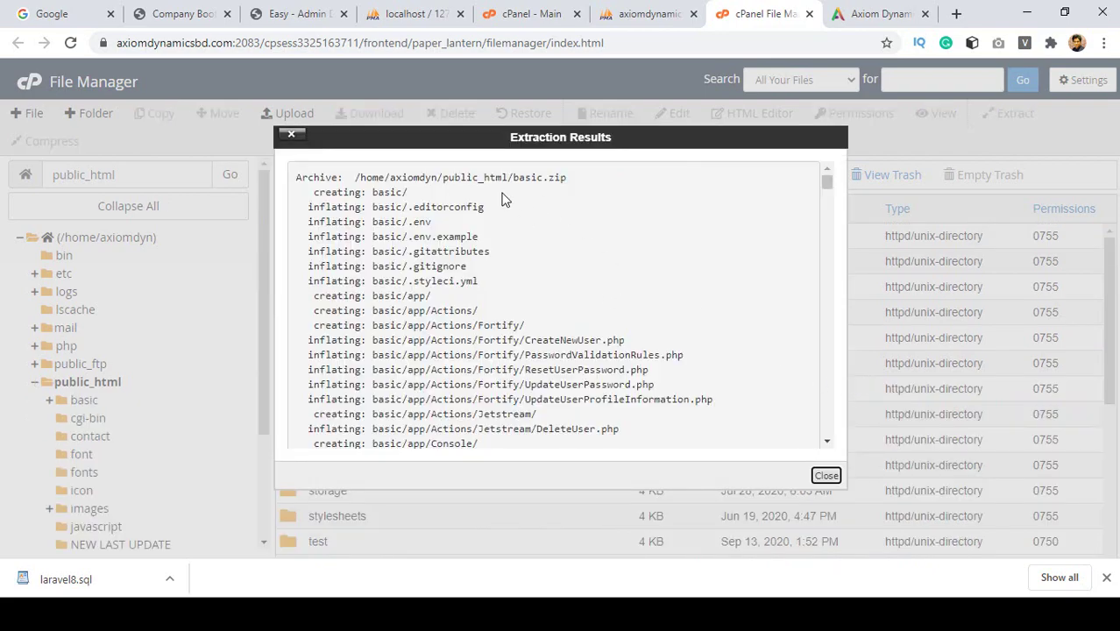
{"action": "left_click_drag", "start_coordinate": [829, 184], "coordinate": [828, 428]}
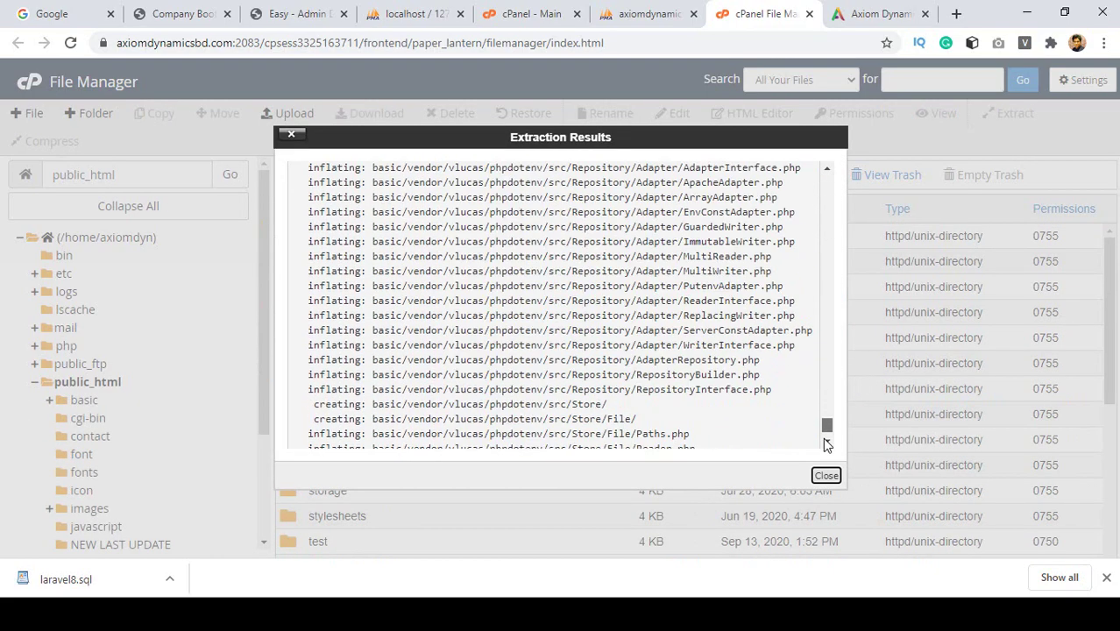
{"action": "left_click", "coordinate": [825, 475]}
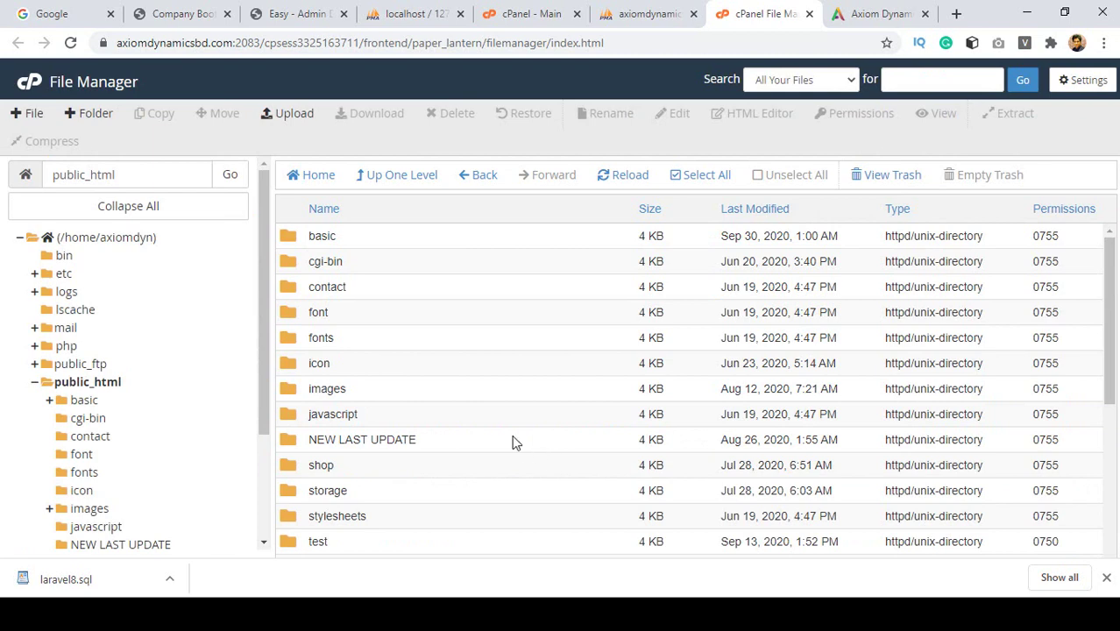
{"action": "scroll", "coordinate": [491, 443], "scroll_direction": "down", "scroll_amount": 2}
{"action": "scroll", "coordinate": [420, 434], "scroll_direction": "up", "scroll_amount": 1}
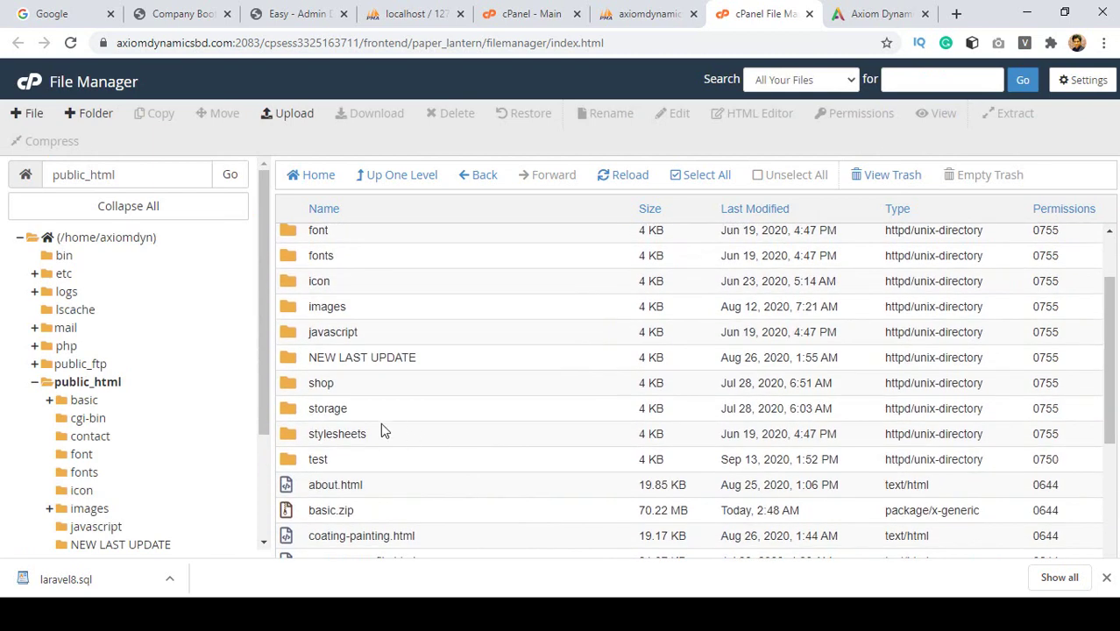
{"action": "scroll", "coordinate": [381, 426], "scroll_direction": "up", "scroll_amount": 1}
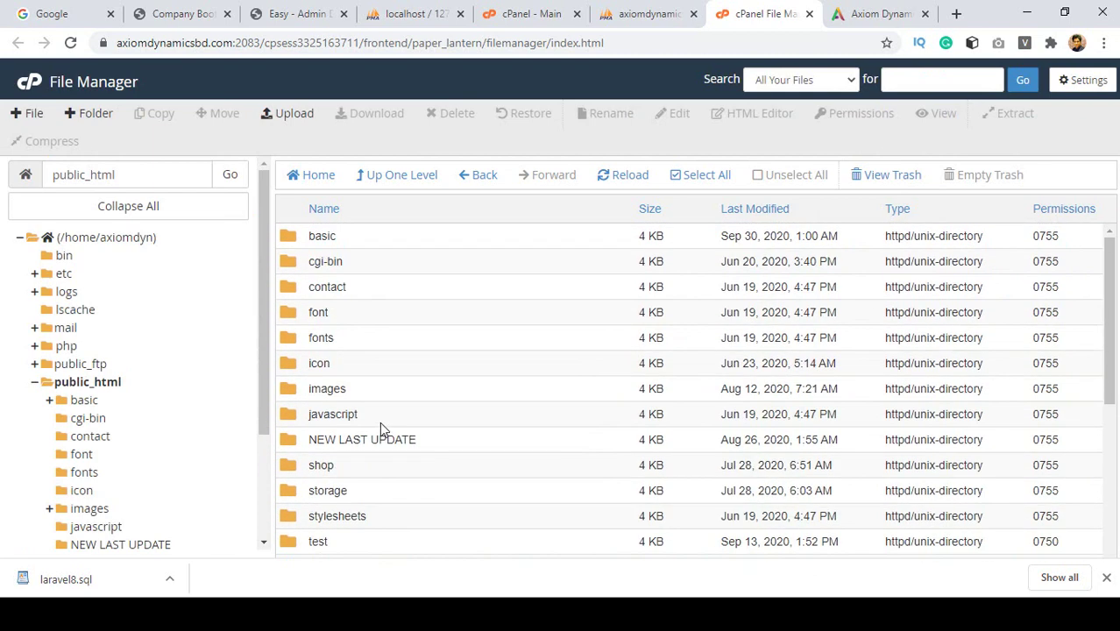
- Open the extracted basic folder and close Chrome's downloads bar to see all files
{"action": "double_click", "coordinate": [350, 238]}
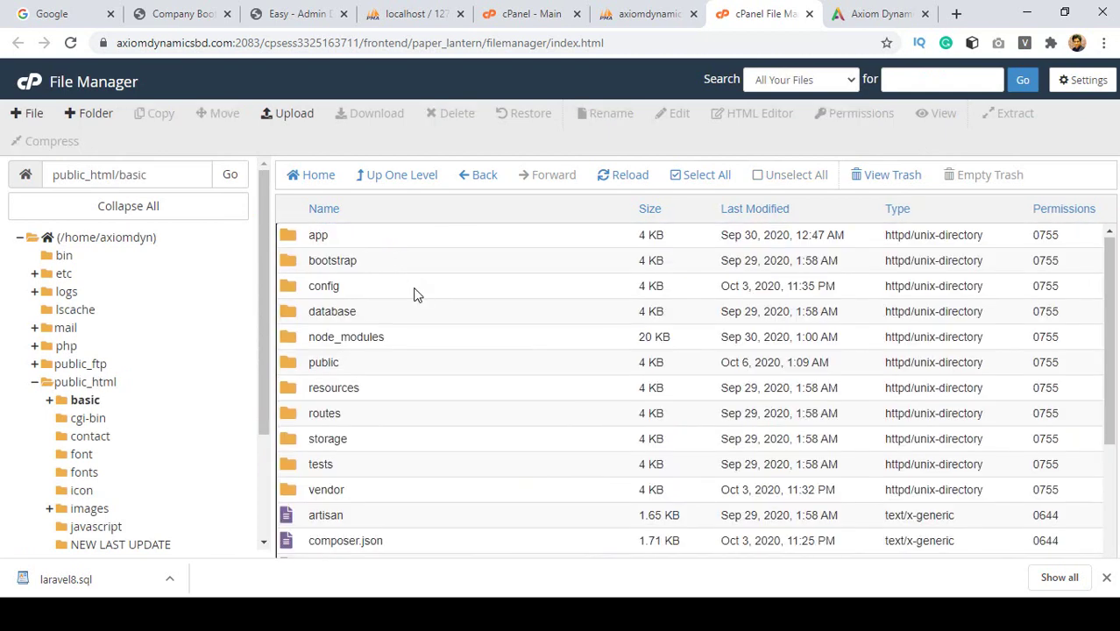
{"action": "scroll", "coordinate": [415, 295], "scroll_direction": "down", "scroll_amount": 2}
{"action": "scroll", "coordinate": [423, 315], "scroll_direction": "up", "scroll_amount": 2}
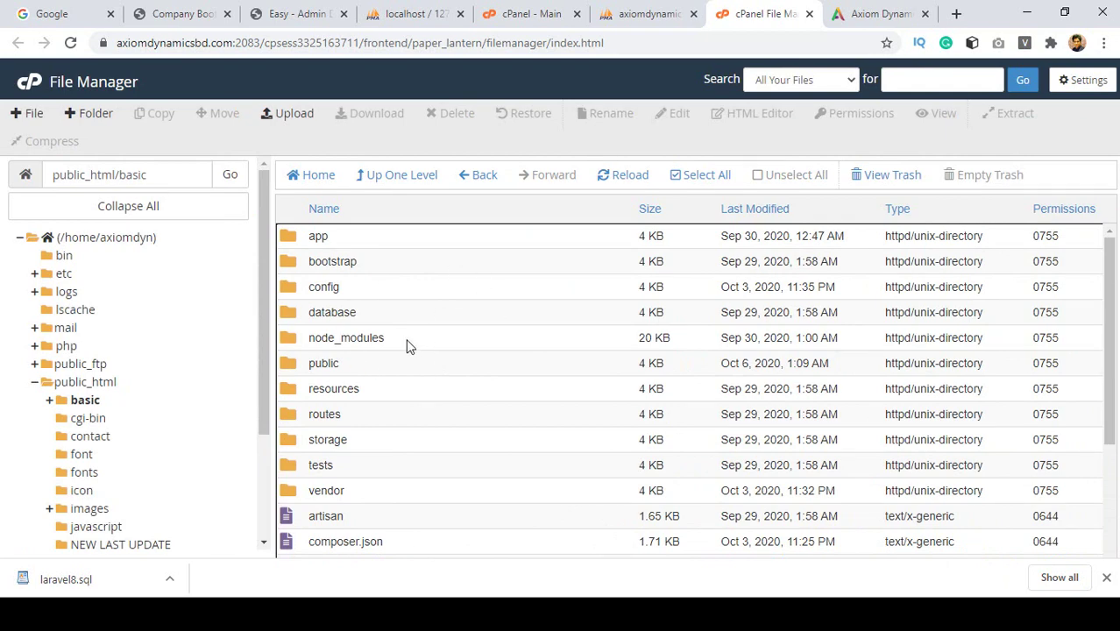
{"action": "scroll", "coordinate": [406, 341], "scroll_direction": "down", "scroll_amount": 2}
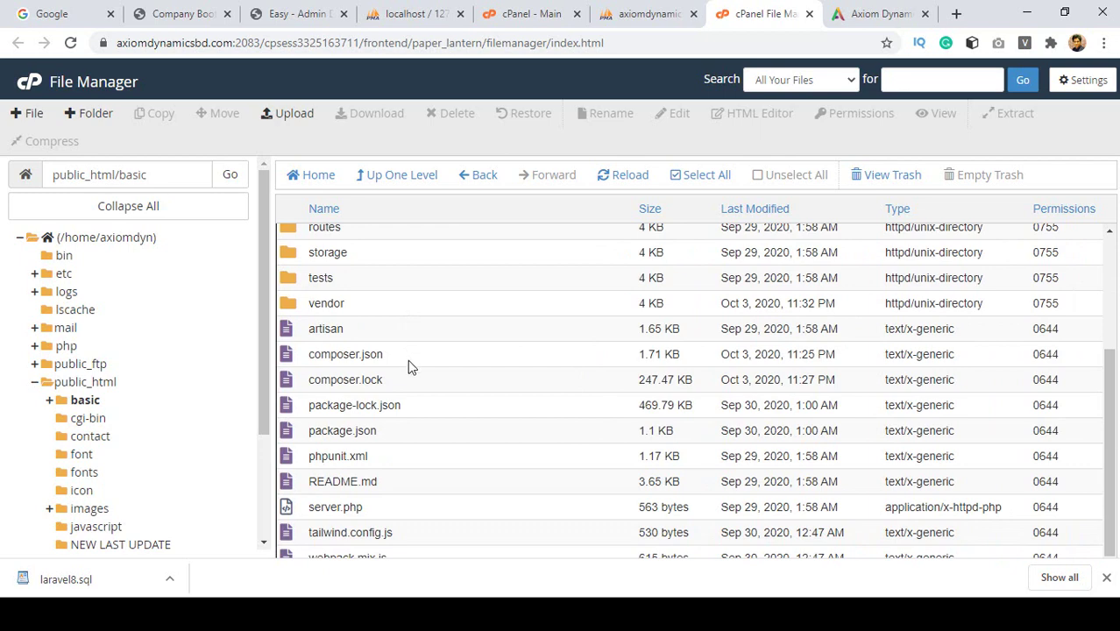
{"action": "left_click", "coordinate": [1107, 579]}
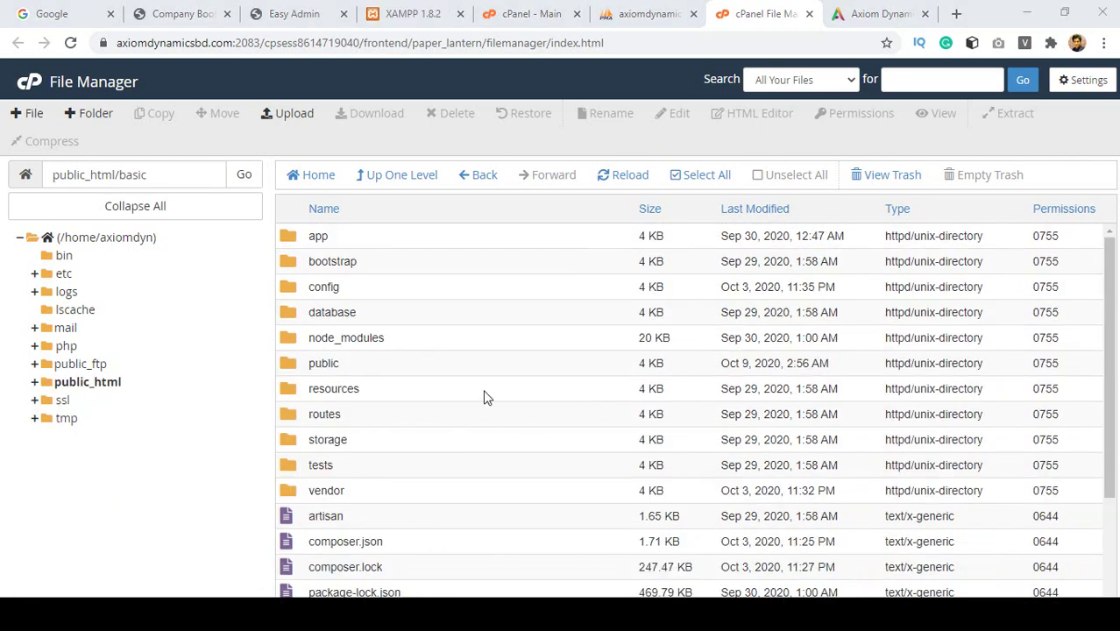
{"action": "scroll", "coordinate": [485, 396], "scroll_direction": "down", "scroll_amount": 2}
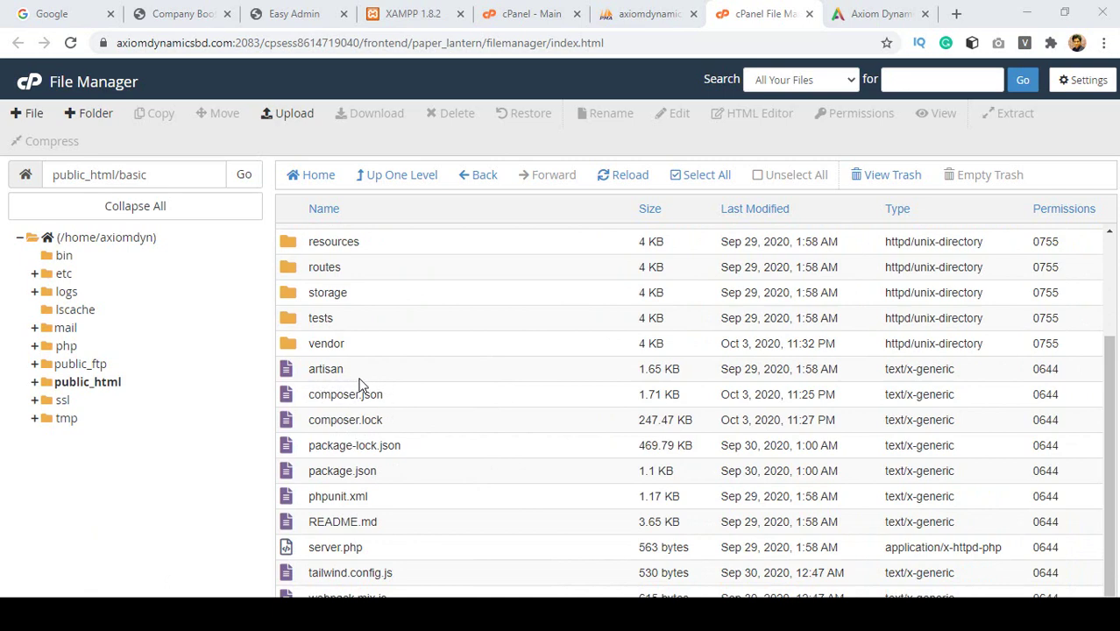
- Enable Show Hidden Files (dotfiles) in File Manager settings and select .env
{"action": "left_click", "coordinate": [1080, 81]}
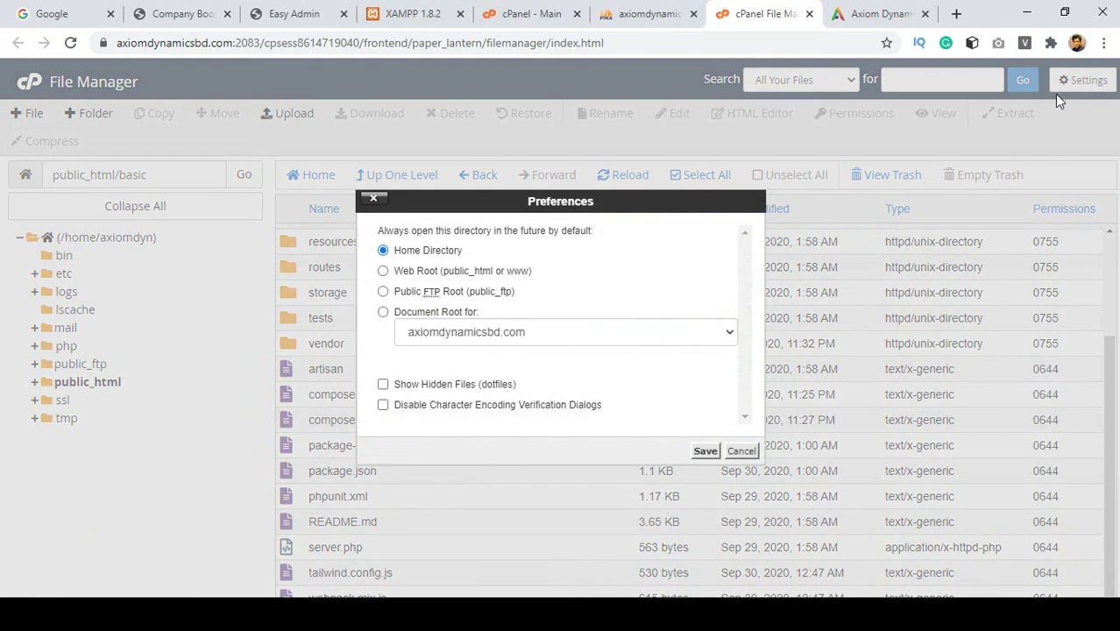
{"action": "left_click", "coordinate": [385, 390]}
{"action": "left_click", "coordinate": [705, 453]}
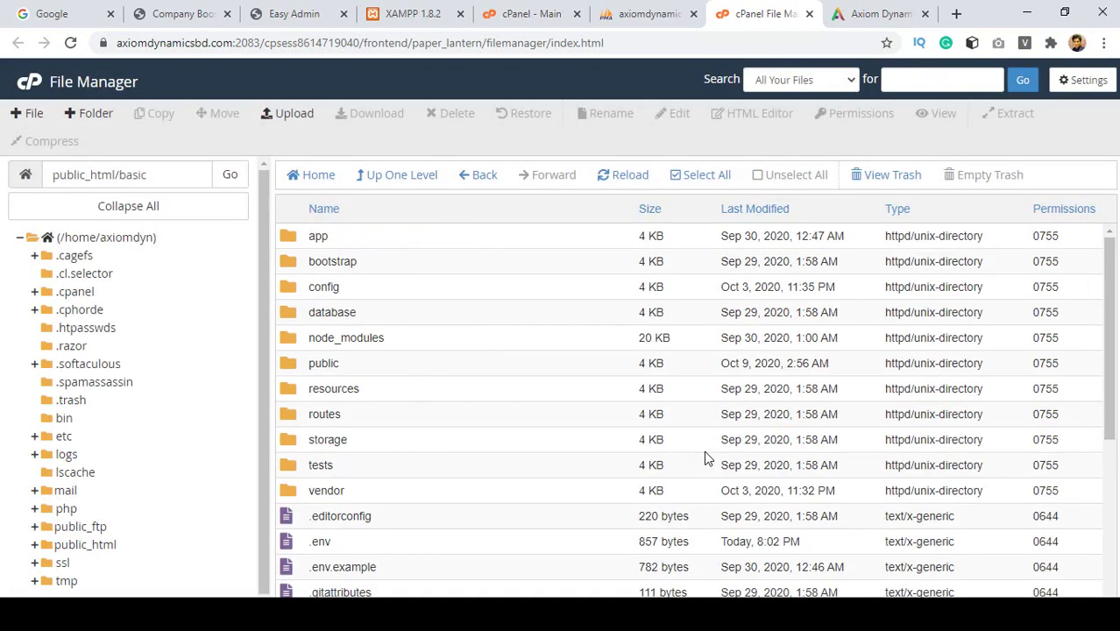
{"action": "scroll", "coordinate": [504, 435], "scroll_direction": "down", "scroll_amount": 2}
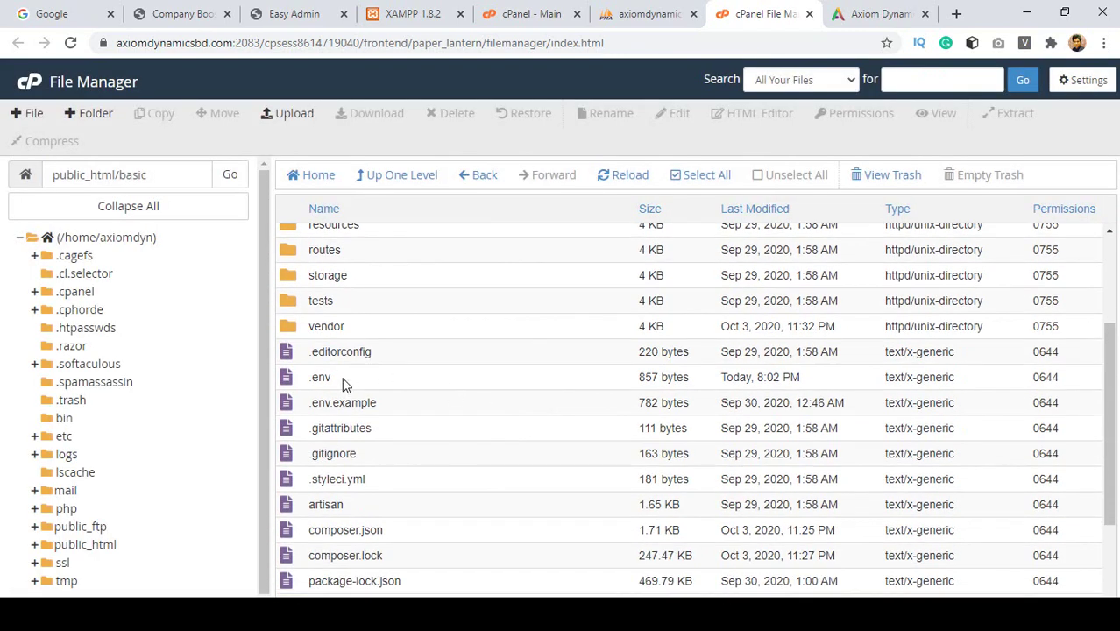
{"action": "left_click", "coordinate": [377, 383]}
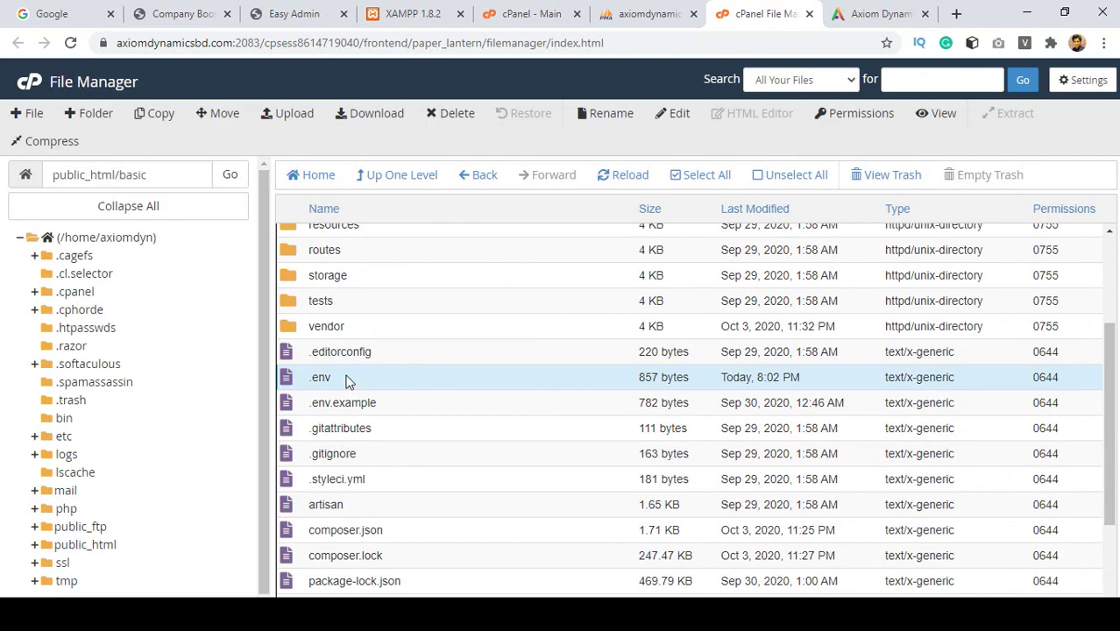
- Open .env in the File Manager text editor and copy the new database name from the notes
{"action": "right_click", "coordinate": [345, 377]}
{"action": "left_click", "coordinate": [385, 430]}
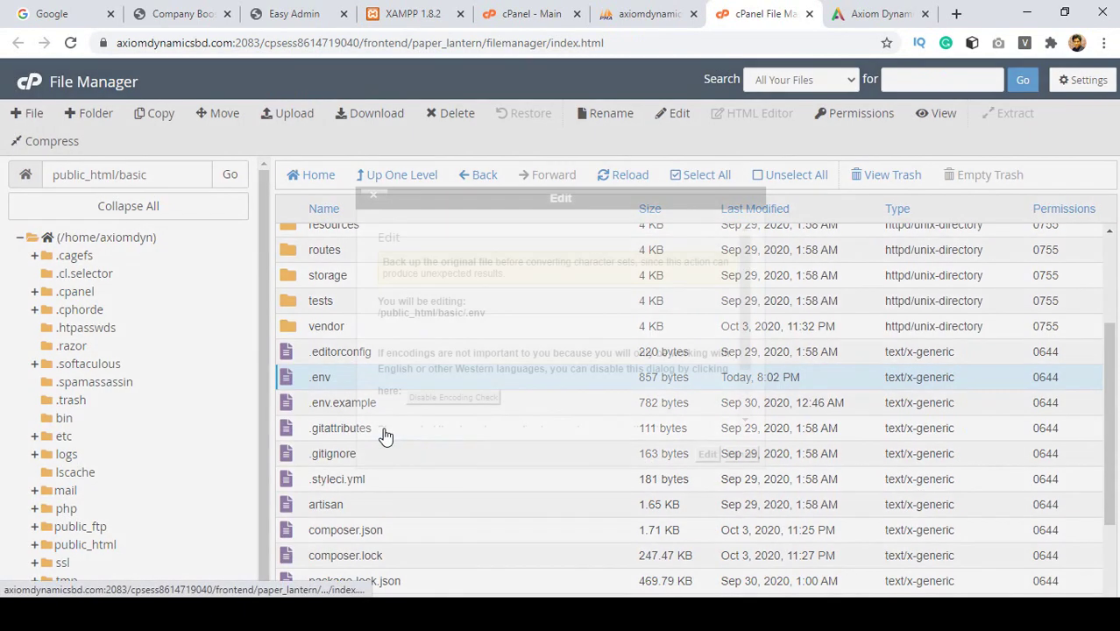
{"action": "left_click", "coordinate": [706, 453]}
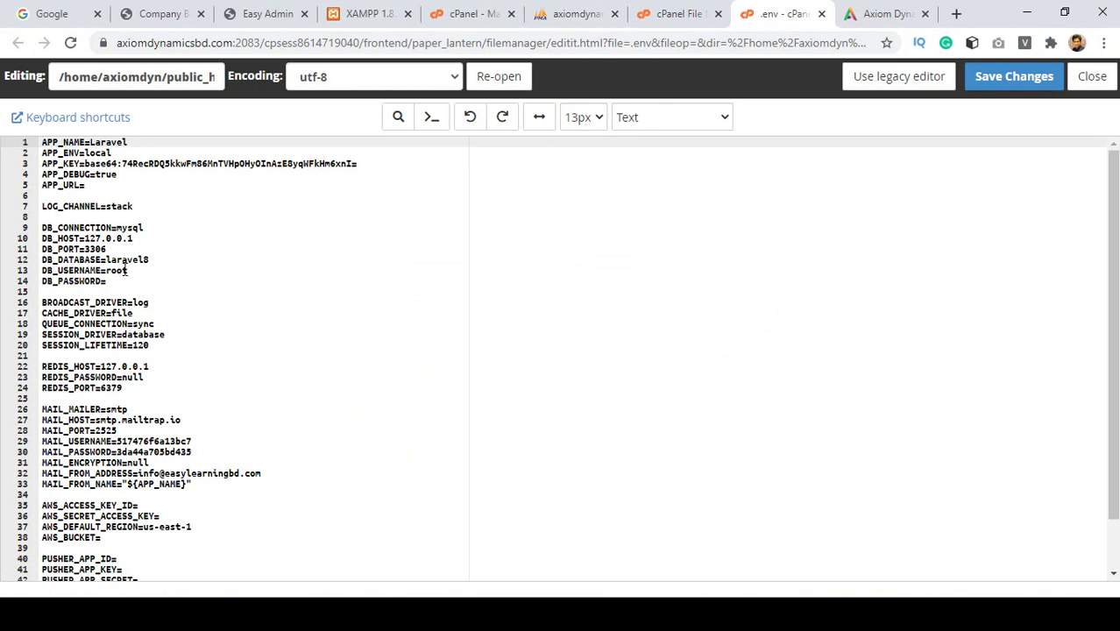
{"action": "mouse_move", "coordinate": [79, 259]}
{"action": "left_mouse_down"}
{"action": "mouse_move", "coordinate": [184, 259]}
{"action": "mouse_move", "coordinate": [85, 271]}
{"action": "left_mouse_up"}
{"action": "left_click", "coordinate": [127, 271]}
{"action": "left_click", "coordinate": [127, 281]}
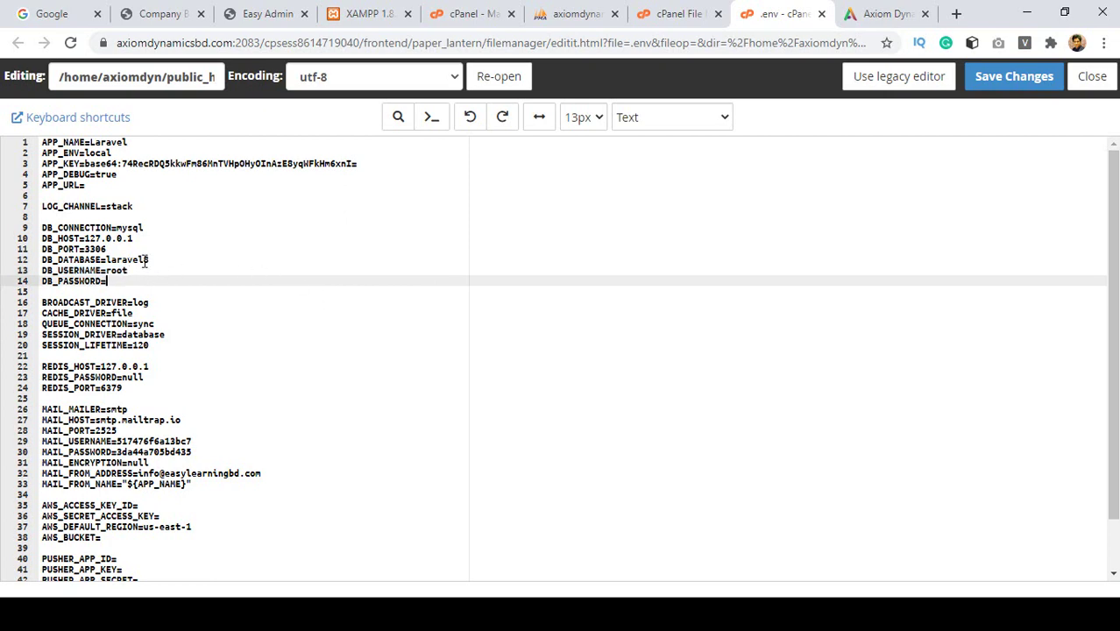
{"action": "key", "text": "alt+Tab"}
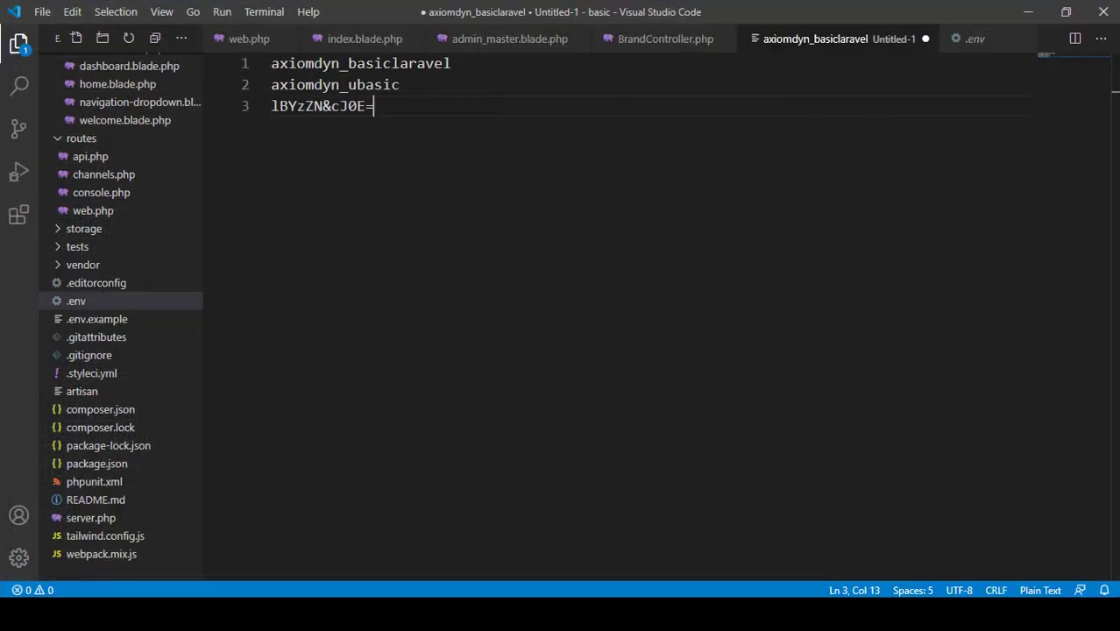
{"action": "left_click_drag", "start_coordinate": [455, 65], "coordinate": [261, 65]}
{"action": "key", "text": "ctrl+c"}
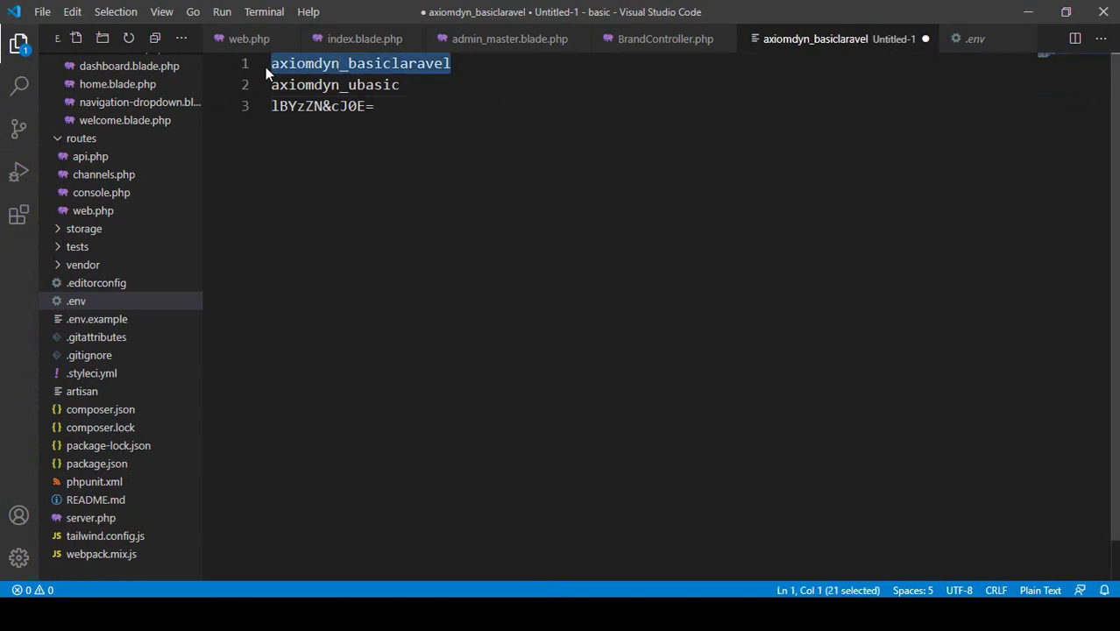
{"action": "left_click", "coordinate": [1025, 14]}
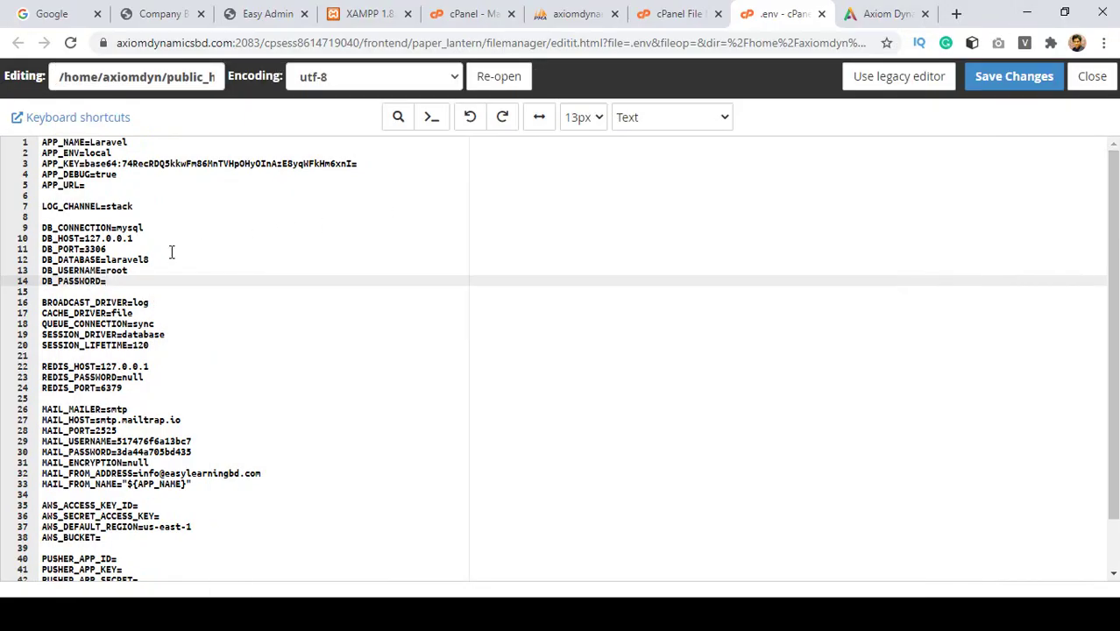
- Replace DB_DATABASE laravel8 with axiomdyn_basiclaravel and DB_USERNAME root with axiomdyn_ubasic
{"action": "double_click", "coordinate": [130, 260]}
{"action": "key", "text": "ctrl+v"}
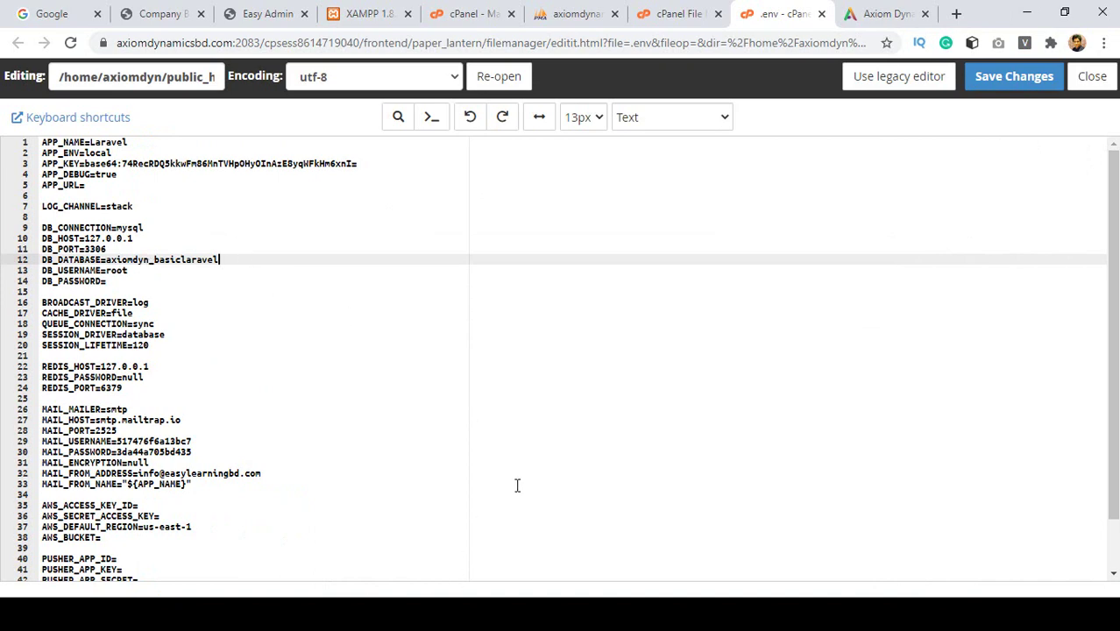
{"action": "key", "text": "alt+Tab"}
{"action": "left_click_drag", "start_coordinate": [401, 85], "coordinate": [257, 86]}
{"action": "key", "text": "ctrl+c"}
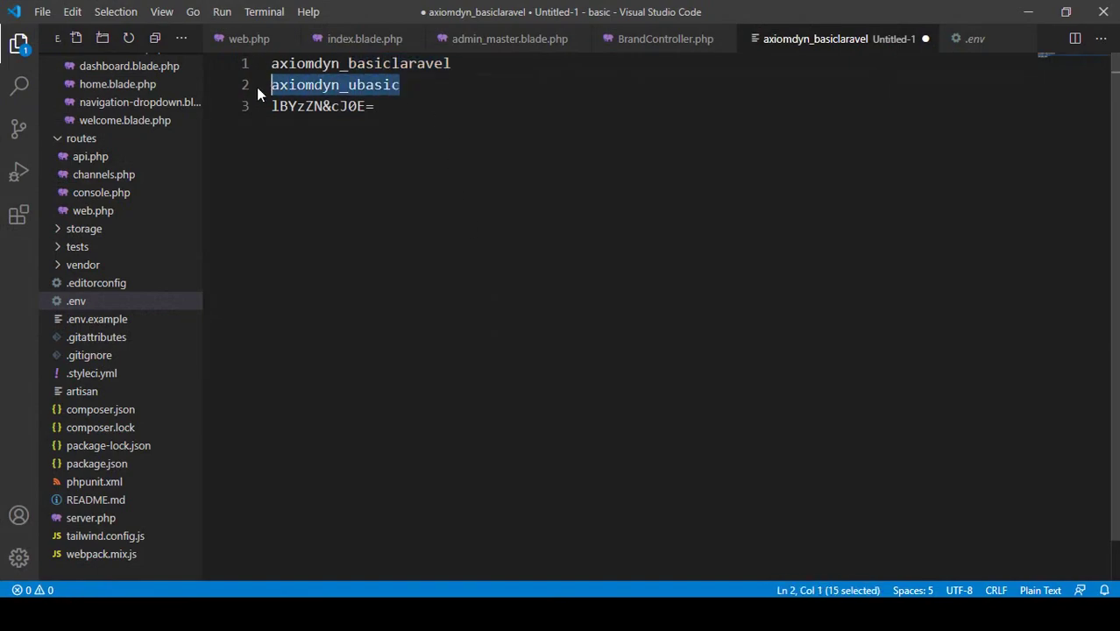
{"action": "key", "text": "alt+Tab"}
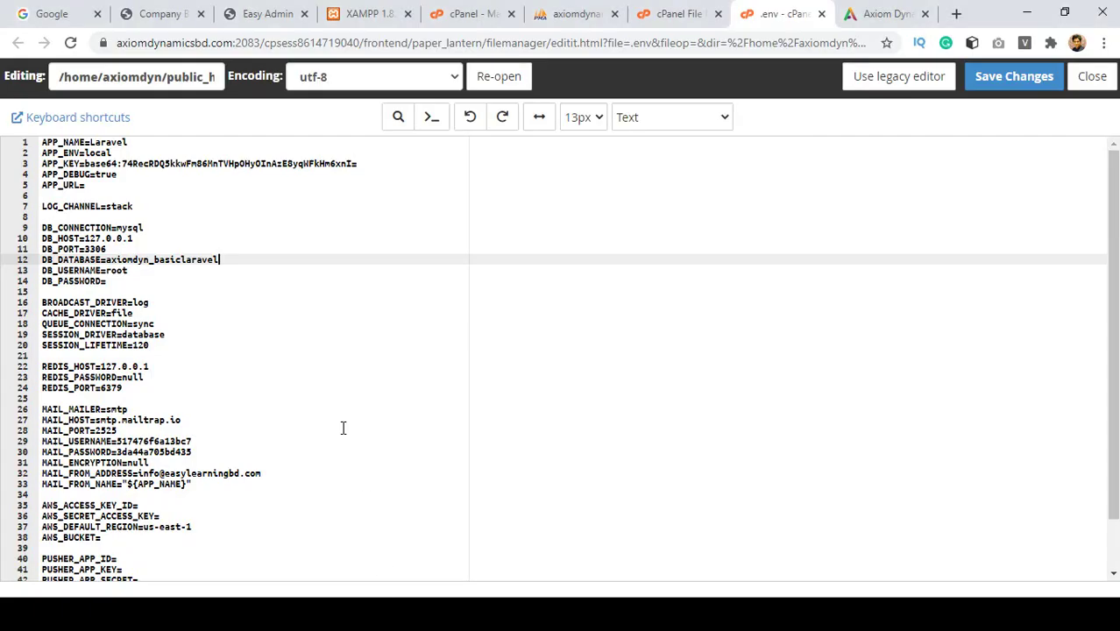
{"action": "double_click", "coordinate": [133, 272]}
{"action": "key", "text": "ctrl+v"}
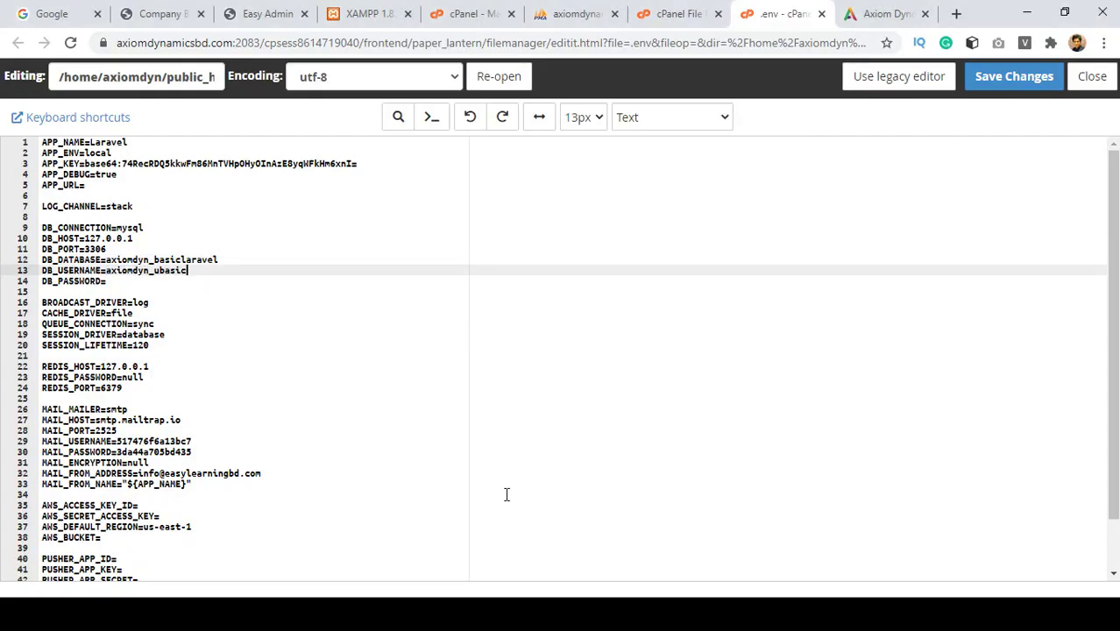
- Paste the noted password as the DB_PASSWORD value and save .env
{"action": "key", "text": "alt+Tab"}
{"action": "double_click", "coordinate": [347, 106]}
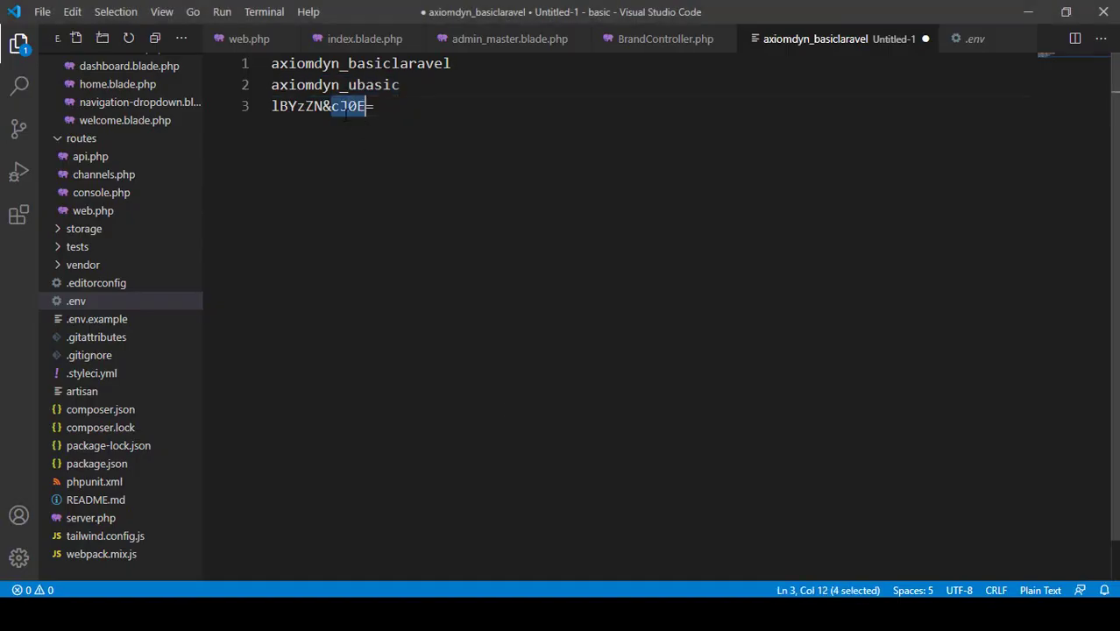
{"action": "left_click_drag", "start_coordinate": [374, 106], "coordinate": [272, 106]}
{"action": "key", "text": "ctrl+c"}
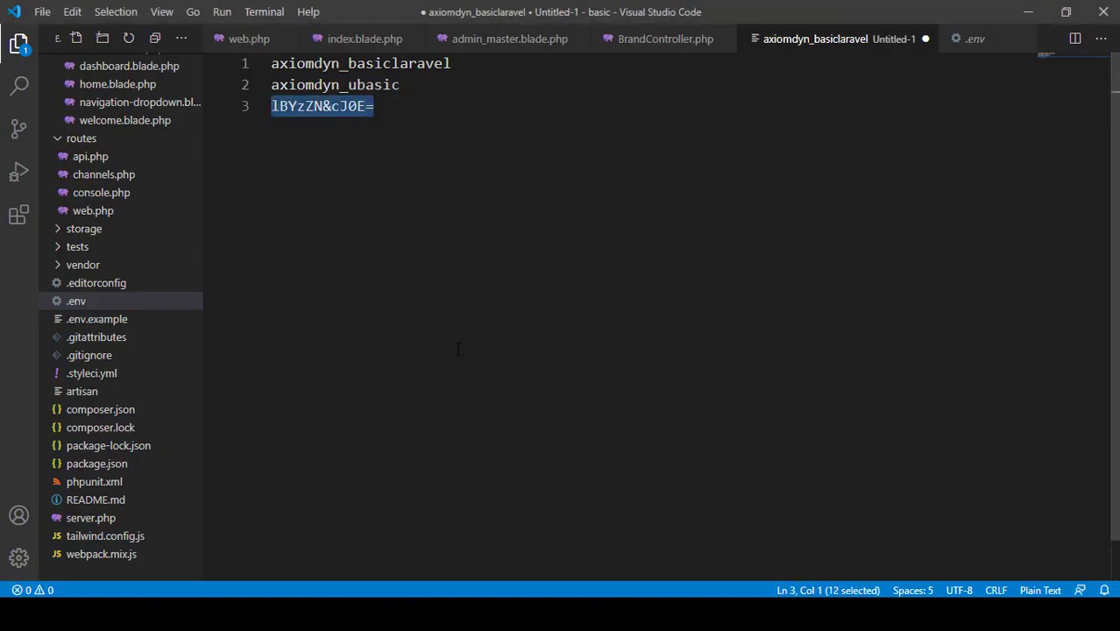
{"action": "key", "text": "alt+Tab"}
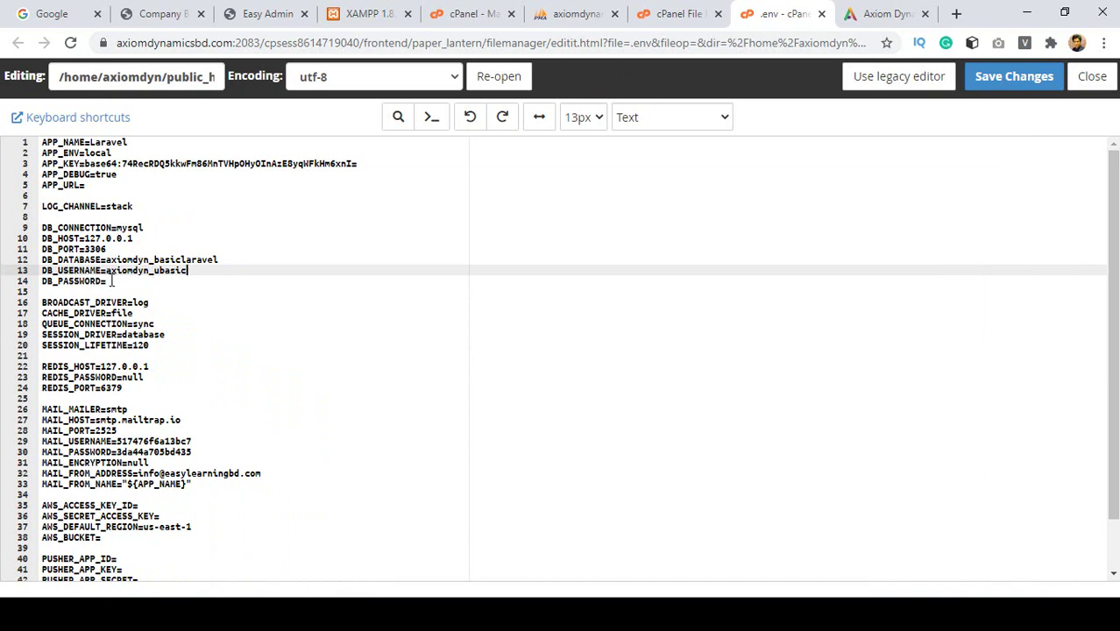
{"action": "left_click", "coordinate": [111, 280]}
{"action": "key", "text": "ctrl+v"}
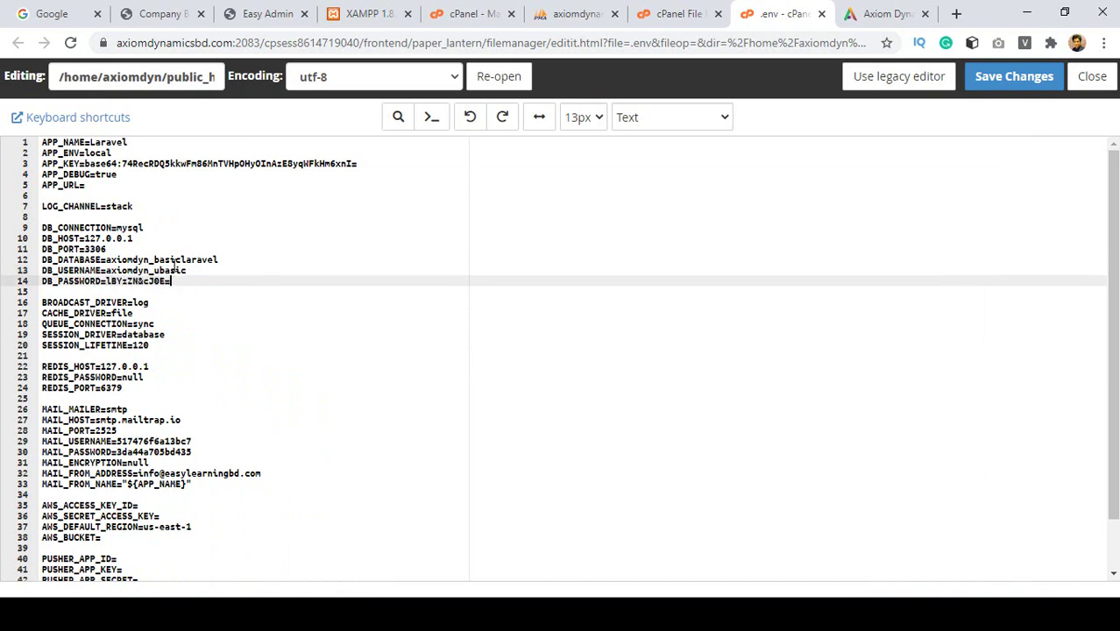
{"action": "left_click", "coordinate": [986, 77]}
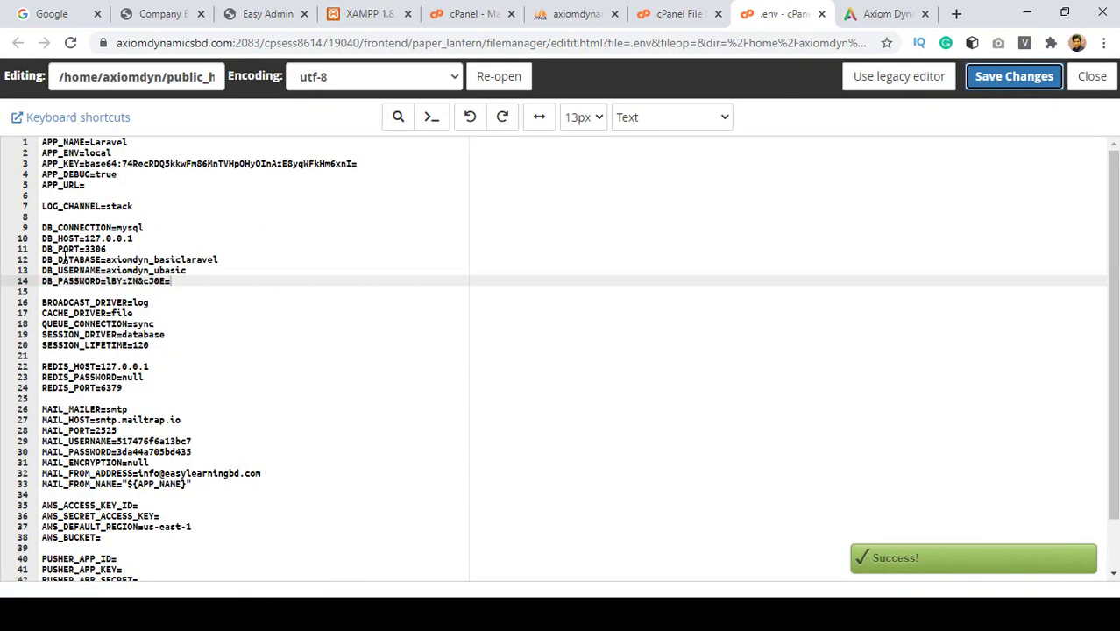
- Double-check the three saved database values, then go back to File Manager and the live site
{"action": "left_click_drag", "start_coordinate": [43, 260], "coordinate": [212, 260]}
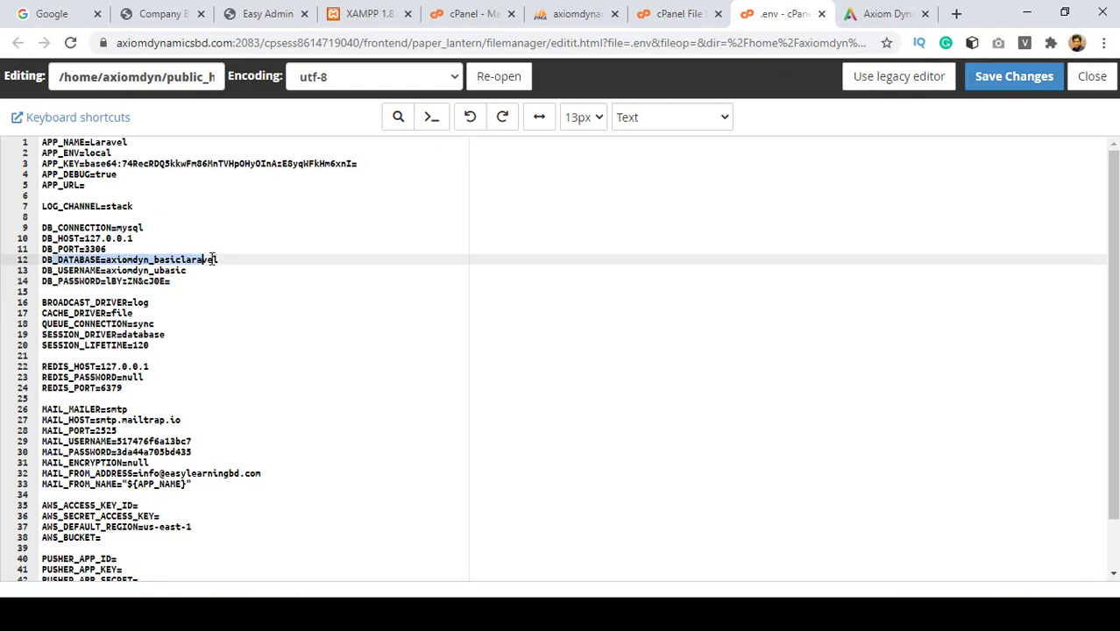
{"action": "left_click_drag", "start_coordinate": [78, 271], "coordinate": [223, 276]}
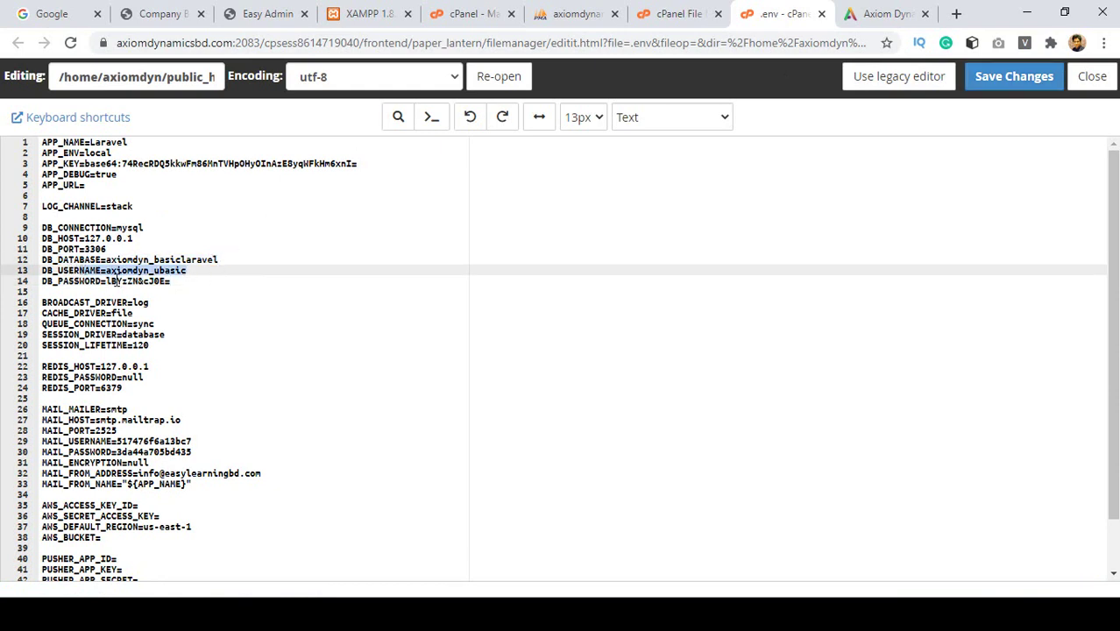
{"action": "left_click_drag", "start_coordinate": [115, 280], "coordinate": [202, 279]}
{"action": "left_click", "coordinate": [203, 281]}
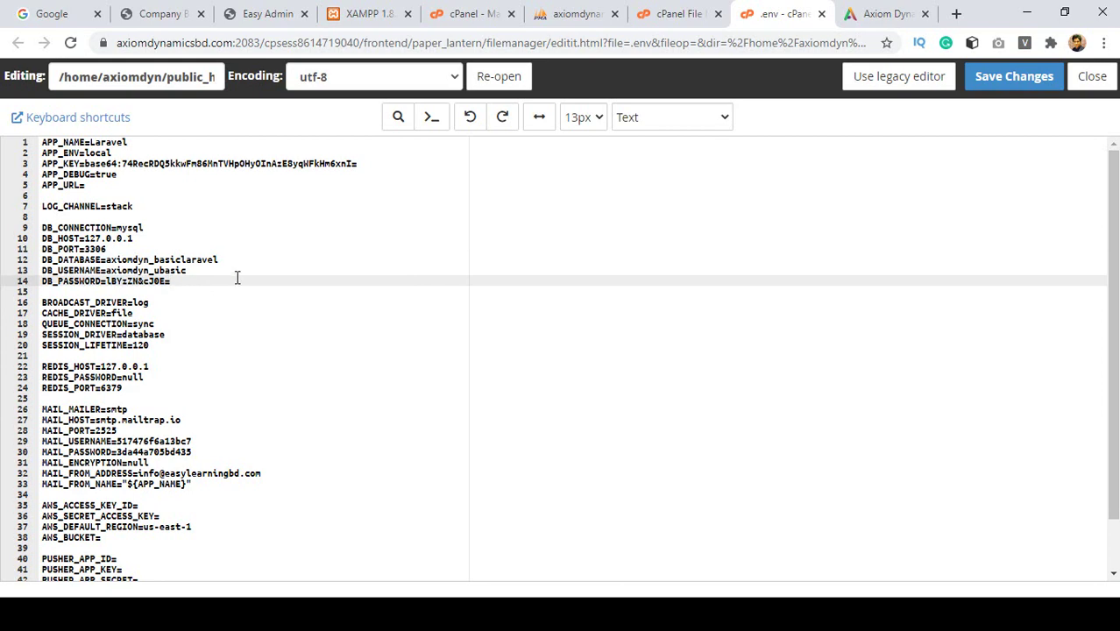
{"action": "left_click", "coordinate": [864, 10]}
{"action": "left_click", "coordinate": [780, 12]}
{"action": "left_click", "coordinate": [657, 10]}
{"action": "scroll", "coordinate": [350, 333], "scroll_direction": "up", "scroll_amount": 3}
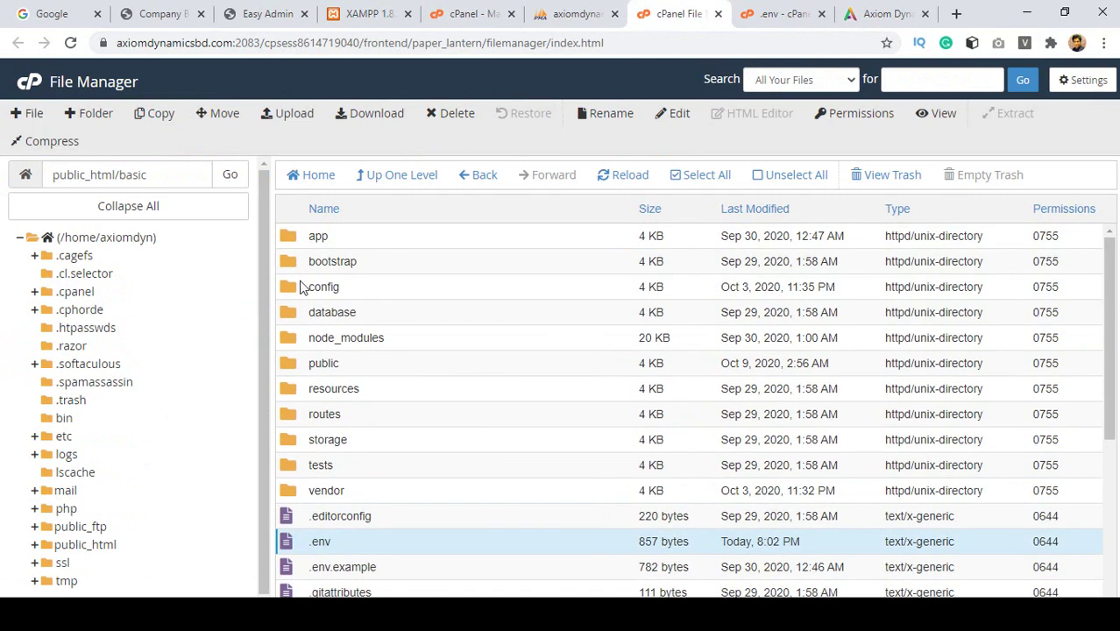
{"action": "double_click", "coordinate": [126, 174]}
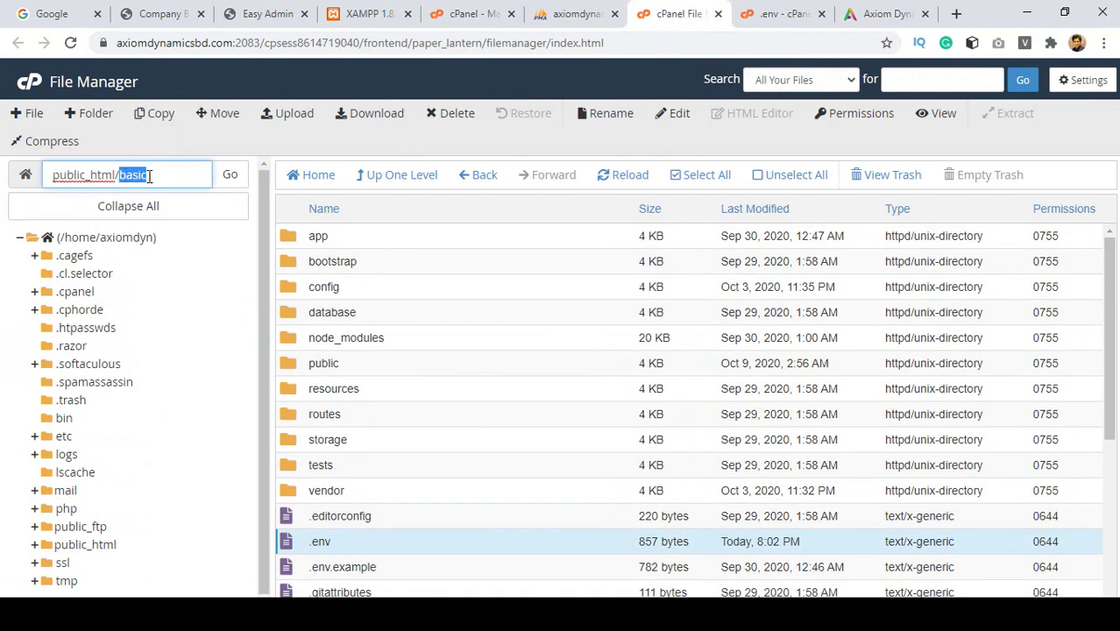
{"action": "left_click", "coordinate": [868, 14]}
- Load the live site's /basic public folder, which shows an SQLSTATE access-denied error for root
{"action": "left_click", "coordinate": [420, 42]}
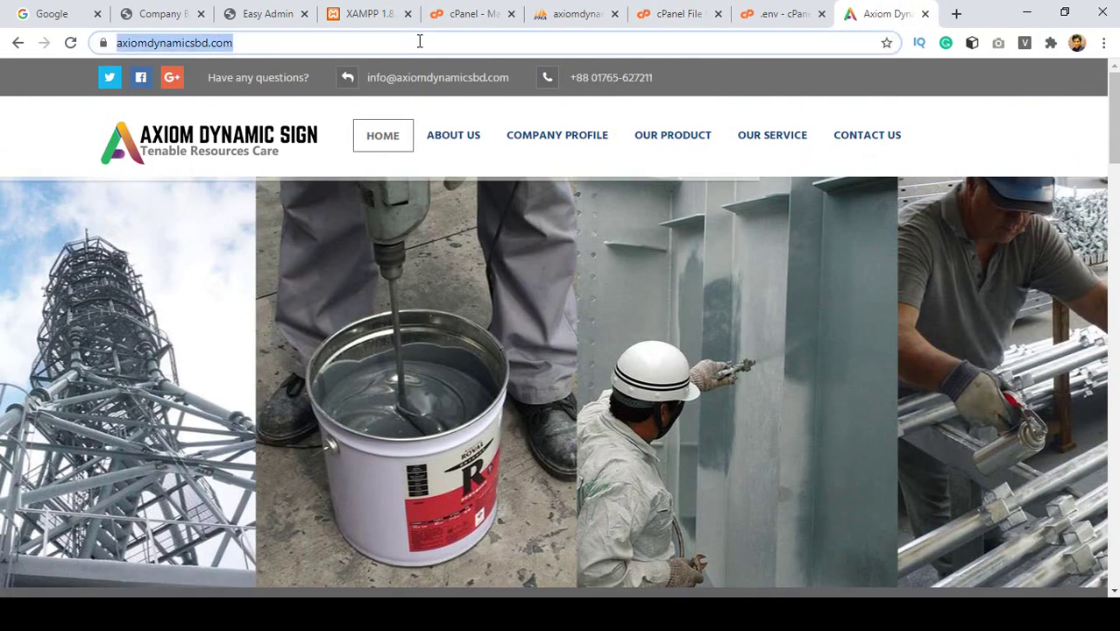
{"action": "left_click", "coordinate": [422, 42]}
{"action": "type", "text": "/basic"}
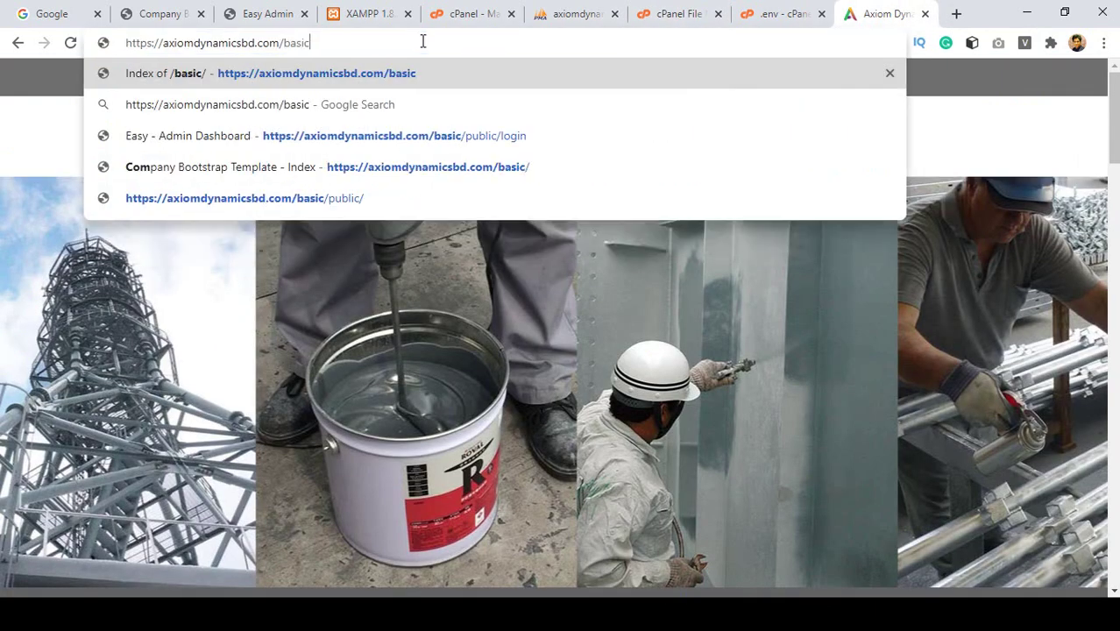
{"action": "key", "text": "Return"}
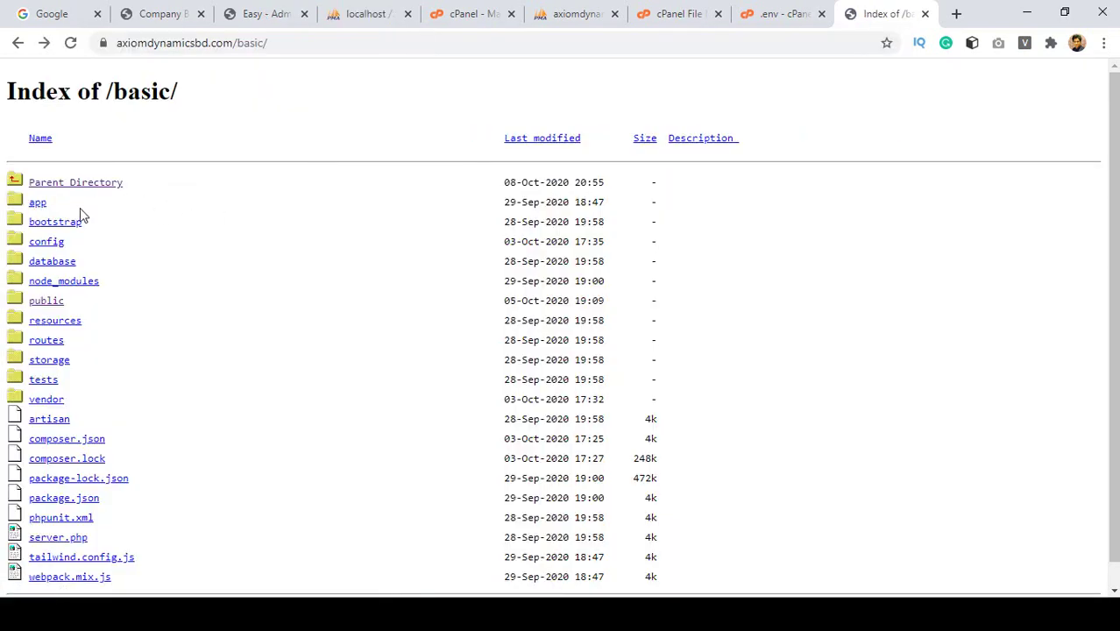
{"action": "scroll", "coordinate": [79, 214], "scroll_direction": "down", "scroll_amount": 1}
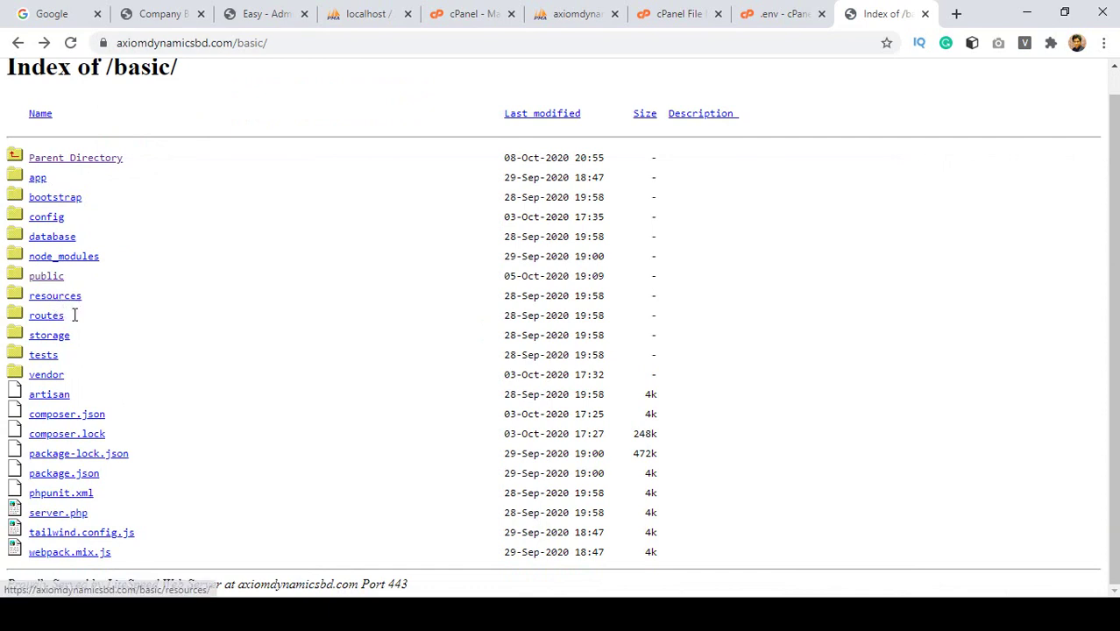
{"action": "left_click", "coordinate": [39, 276]}
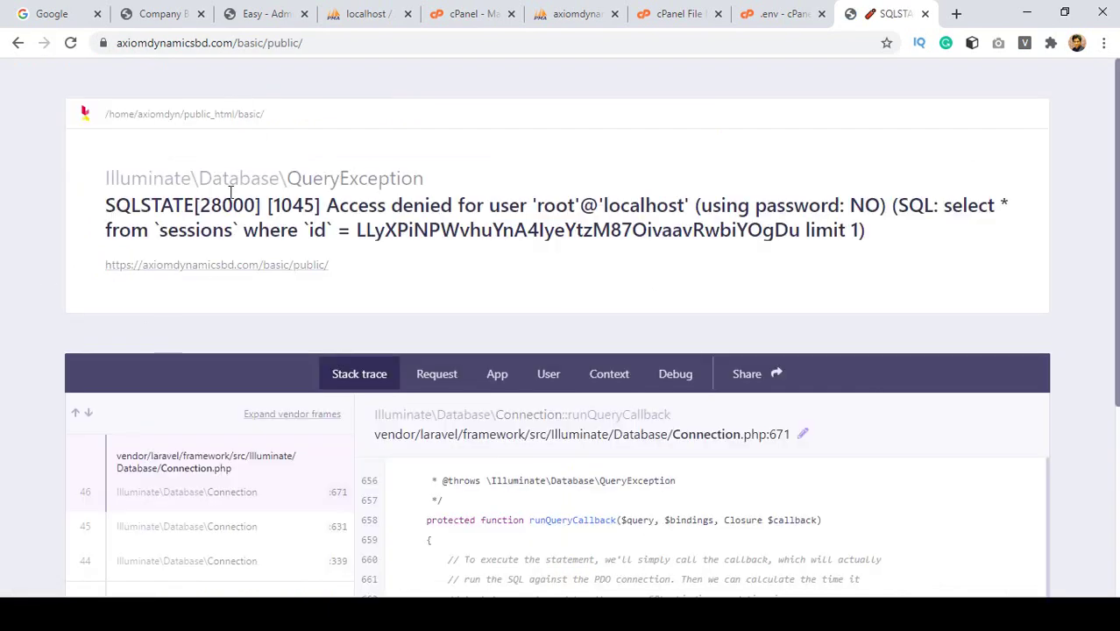
{"action": "double_click", "coordinate": [181, 228]}
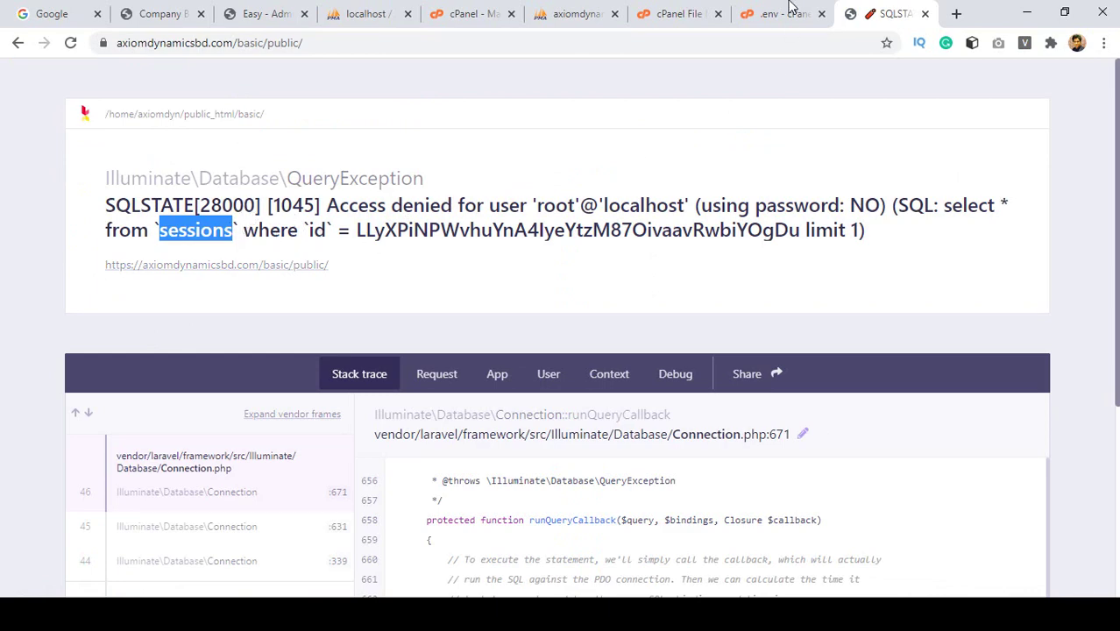
{"action": "left_click", "coordinate": [674, 8]}
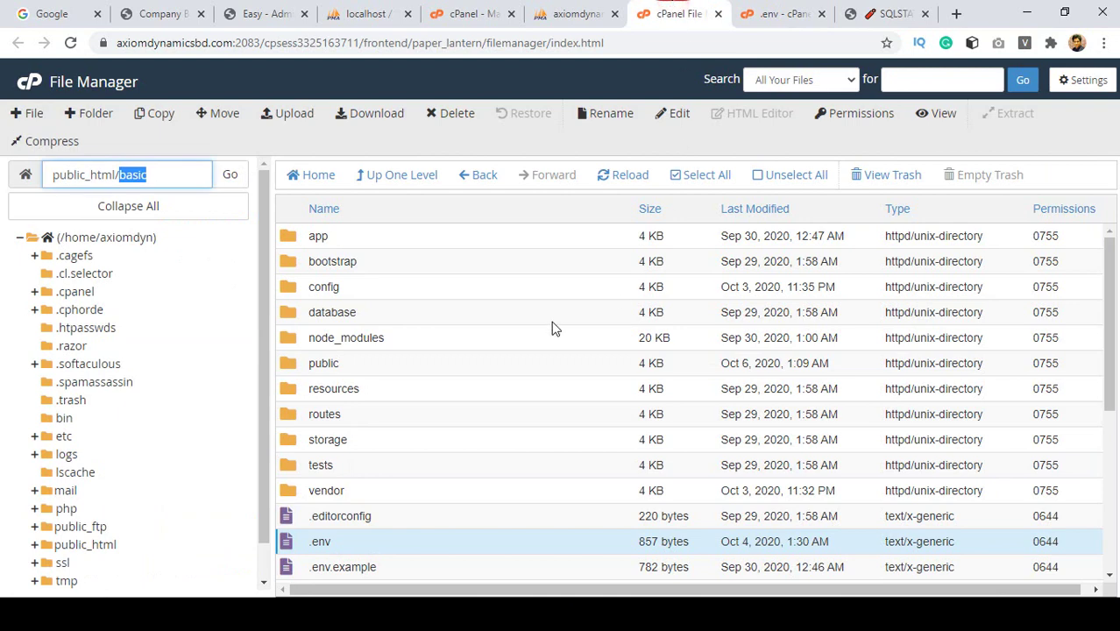
- Move config.php from public_html/basic/bootstrap/cache to the trash
{"action": "left_click", "coordinate": [373, 264]}
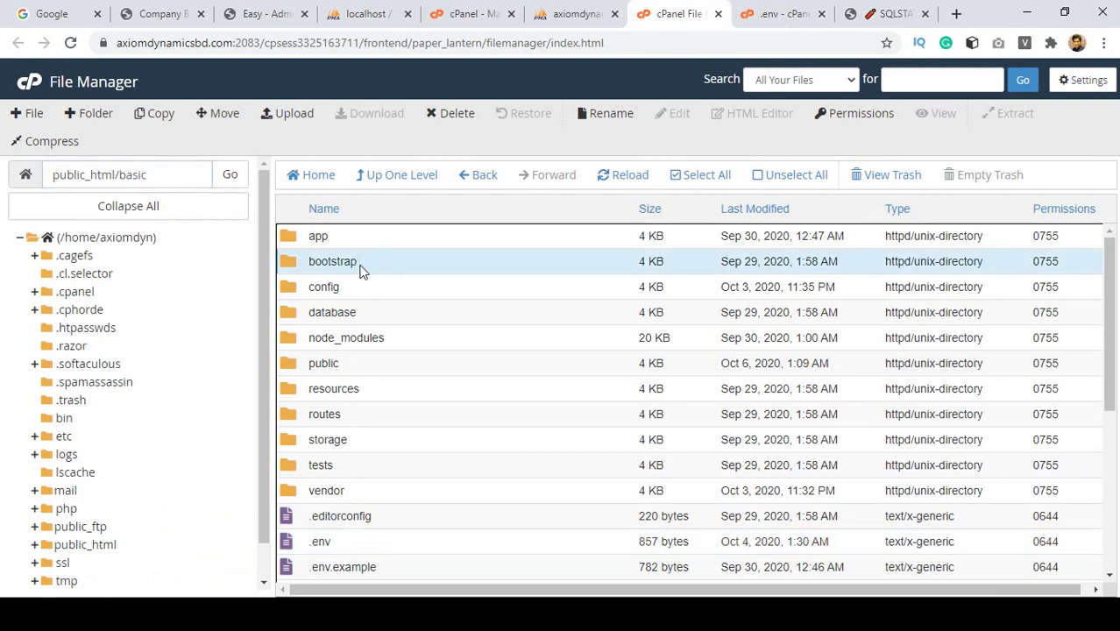
{"action": "double_click", "coordinate": [377, 264]}
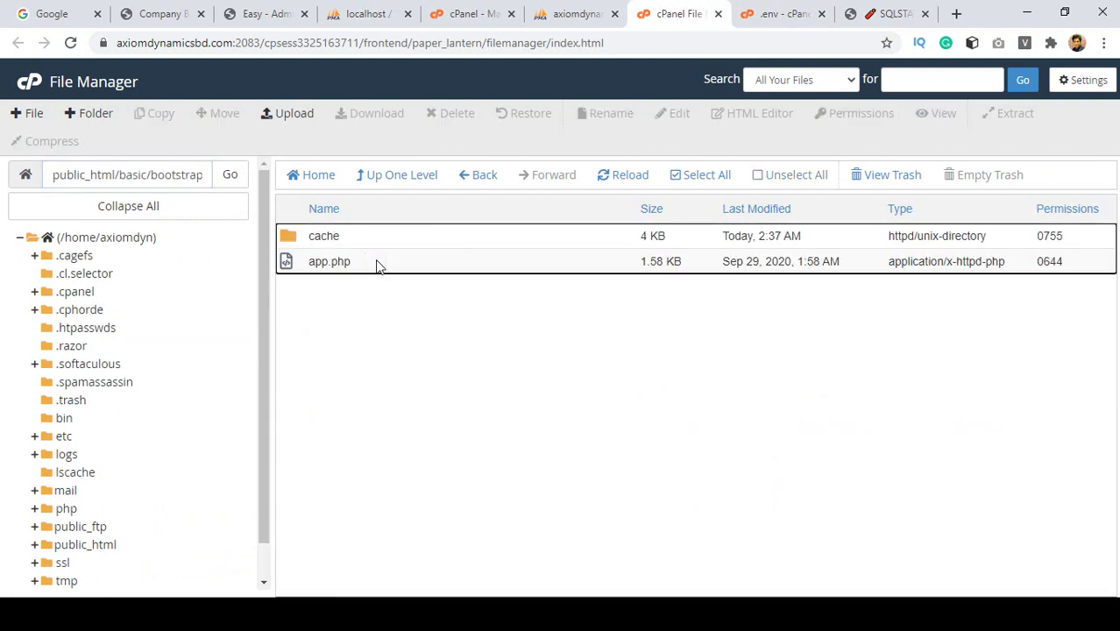
{"action": "double_click", "coordinate": [368, 237]}
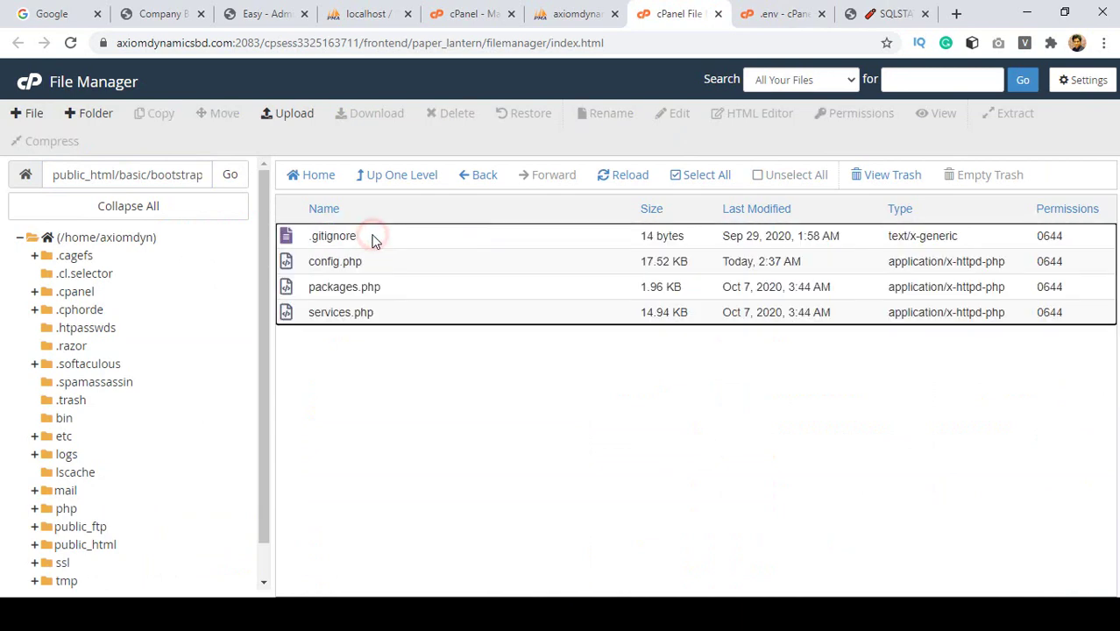
{"action": "left_click", "coordinate": [371, 267]}
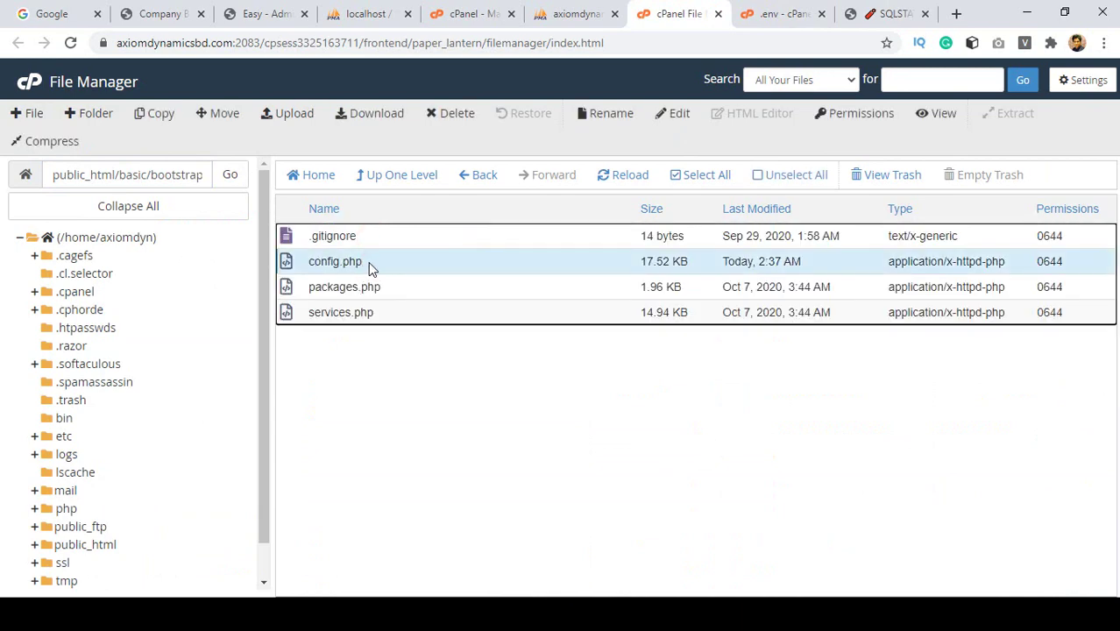
{"action": "right_click", "coordinate": [392, 264]}
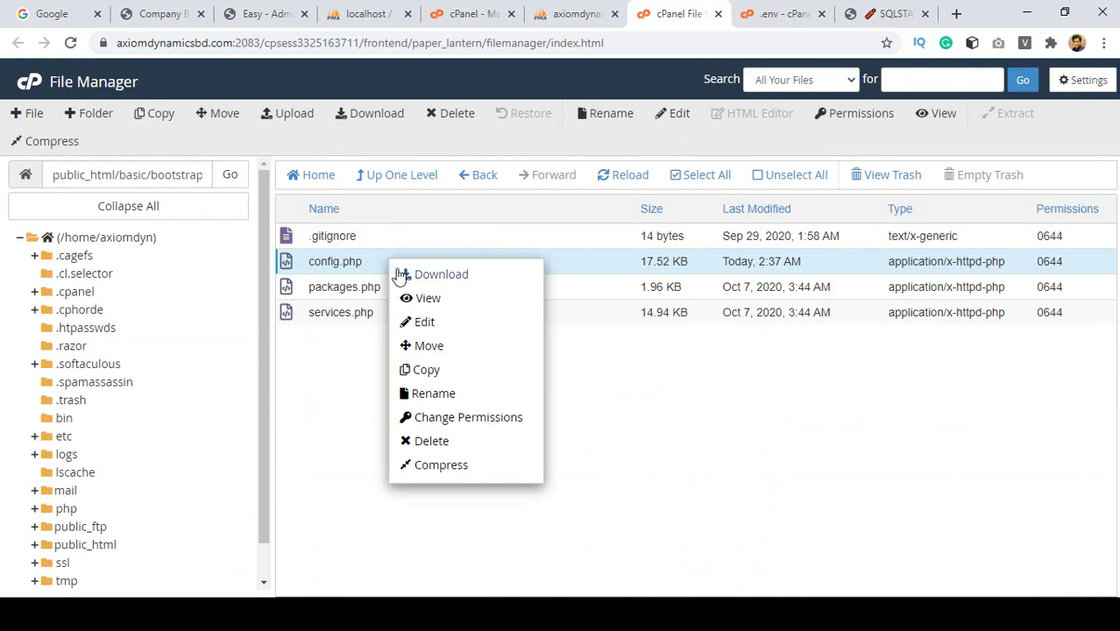
{"action": "left_click", "coordinate": [427, 441]}
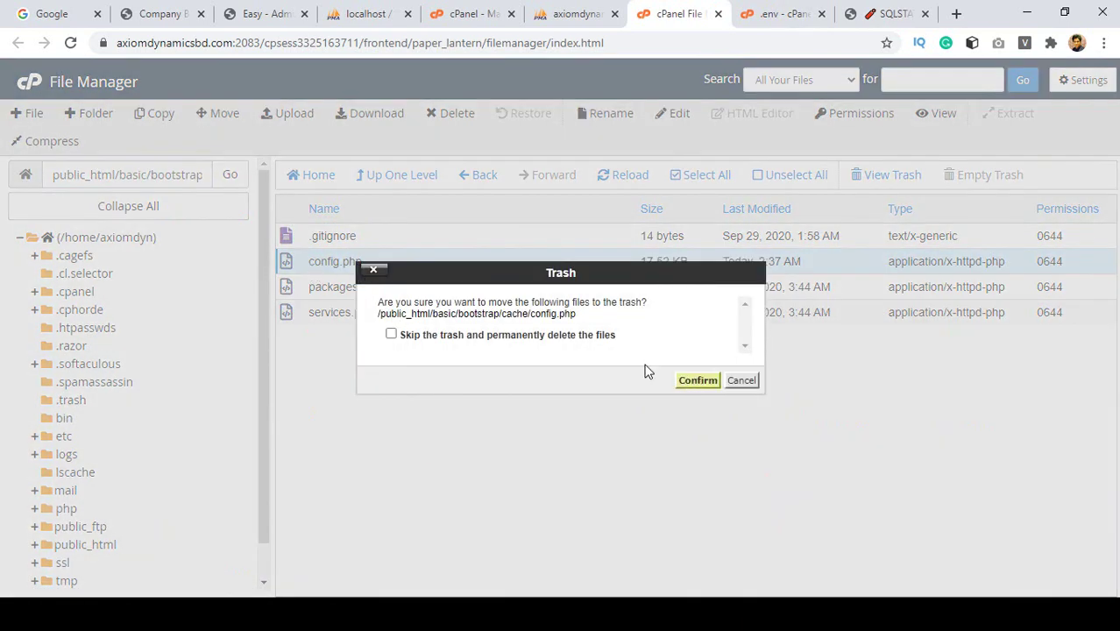
{"action": "left_click", "coordinate": [698, 380]}
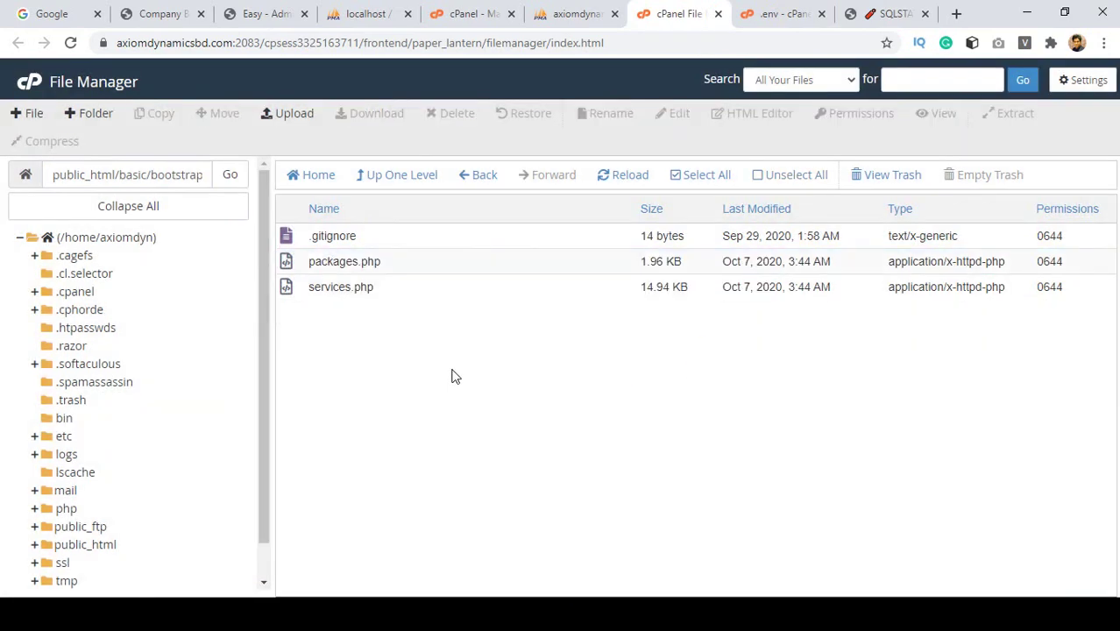
- Select the bootstrap and cache parts of the current folder path
{"action": "left_click_drag", "start_coordinate": [96, 175], "coordinate": [173, 175]}
{"action": "double_click", "coordinate": [140, 174]}
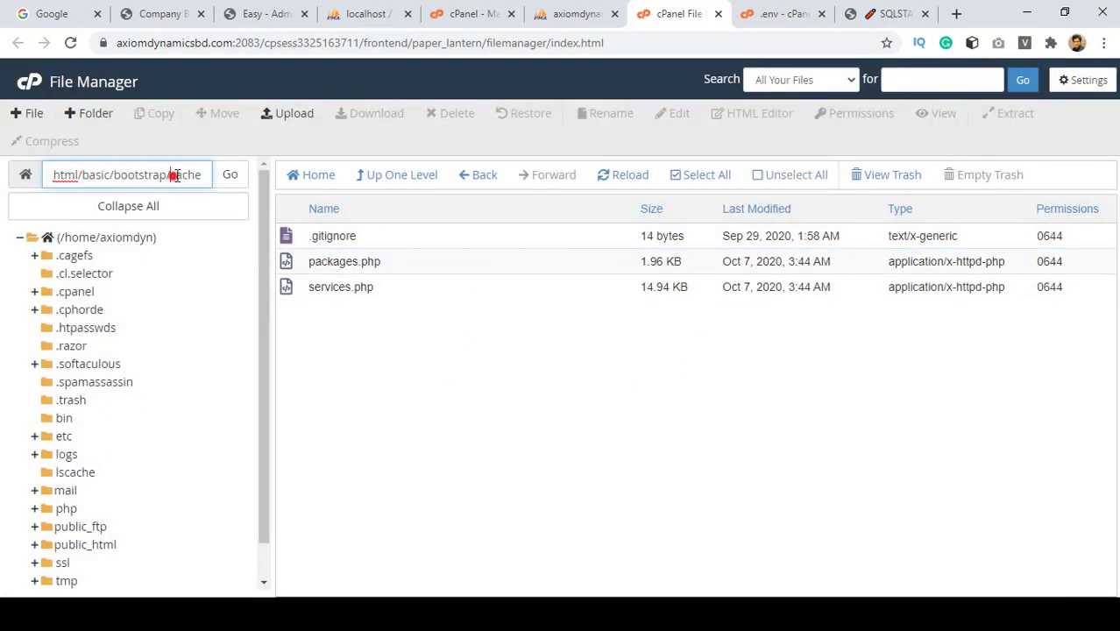
{"action": "double_click", "coordinate": [178, 175]}
- Reload the live site in the error-page tab so the homepage loads
{"action": "left_click", "coordinate": [885, 14]}
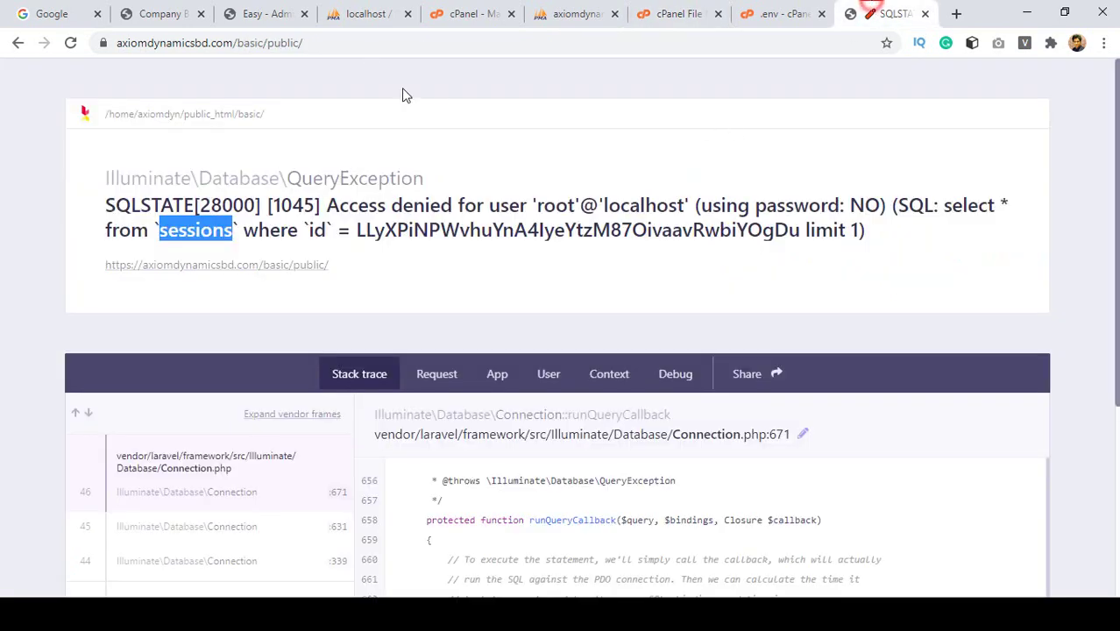
{"action": "left_click", "coordinate": [361, 42]}
{"action": "key", "text": "Return"}
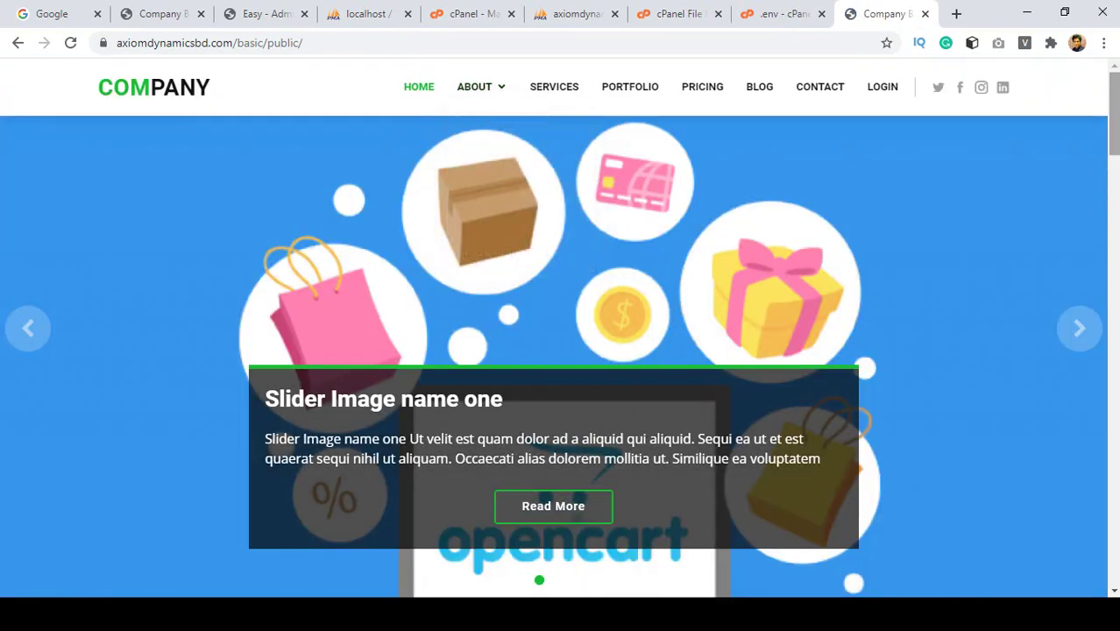
{"action": "mouse_move", "coordinate": [1113, 114]}
{"action": "left_mouse_down"}
{"action": "mouse_move", "coordinate": [1113, 542]}
{"action": "mouse_move", "coordinate": [1113, 114]}
{"action": "left_mouse_up"}
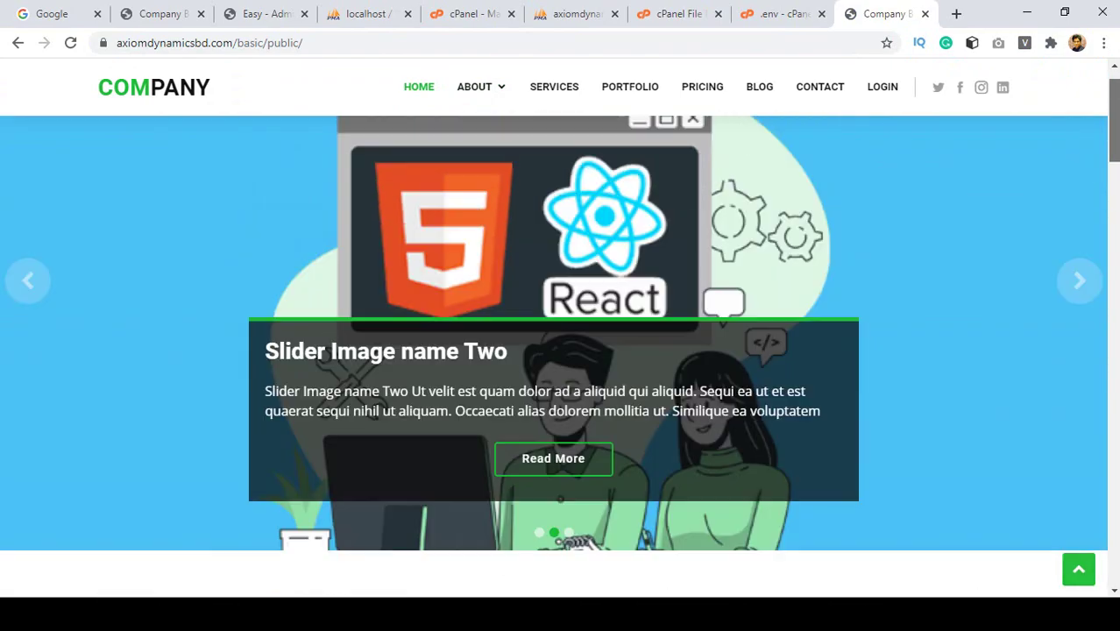
- Compare the local Company site with the live Company site
{"action": "left_click", "coordinate": [171, 6]}
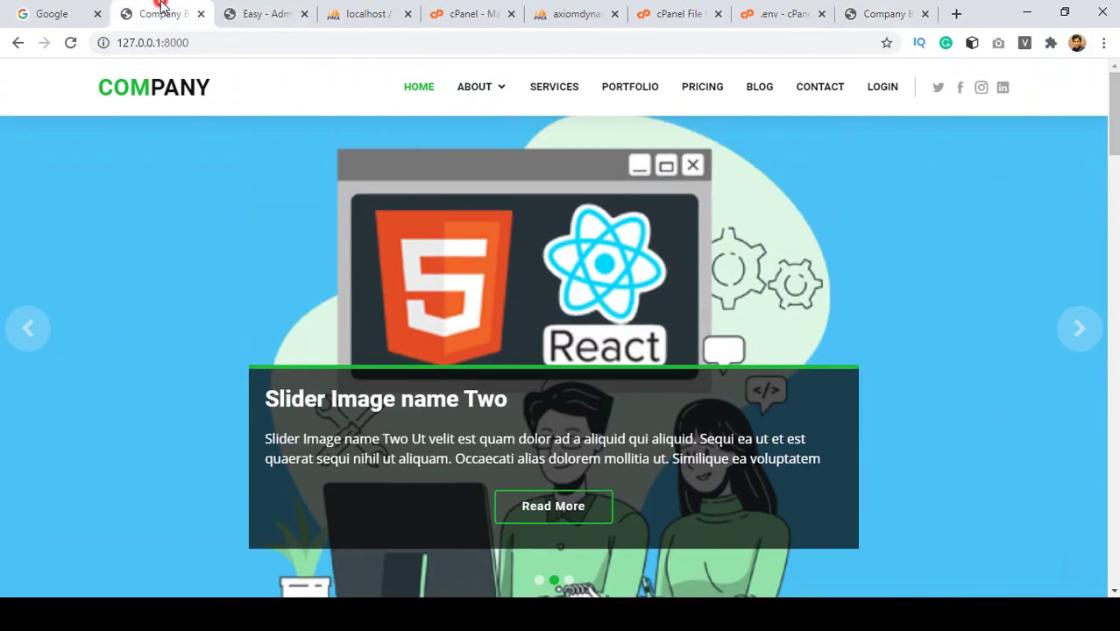
{"action": "scroll", "coordinate": [500, 247], "scroll_direction": "down", "scroll_amount": 5}
{"action": "scroll", "coordinate": [502, 245], "scroll_direction": "up", "scroll_amount": 5}
{"action": "left_click", "coordinate": [865, 9]}
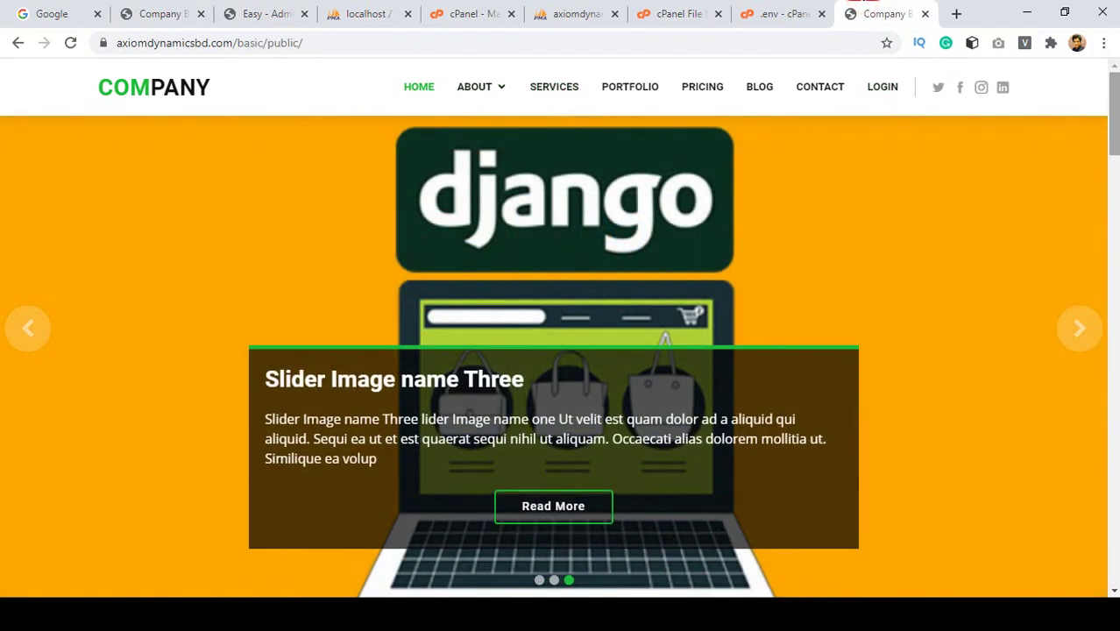
{"action": "mouse_move", "coordinate": [1116, 100]}
{"action": "left_mouse_down"}
{"action": "mouse_move", "coordinate": [1115, 522]}
{"action": "mouse_move", "coordinate": [1115, 88]}
{"action": "left_mouse_up"}
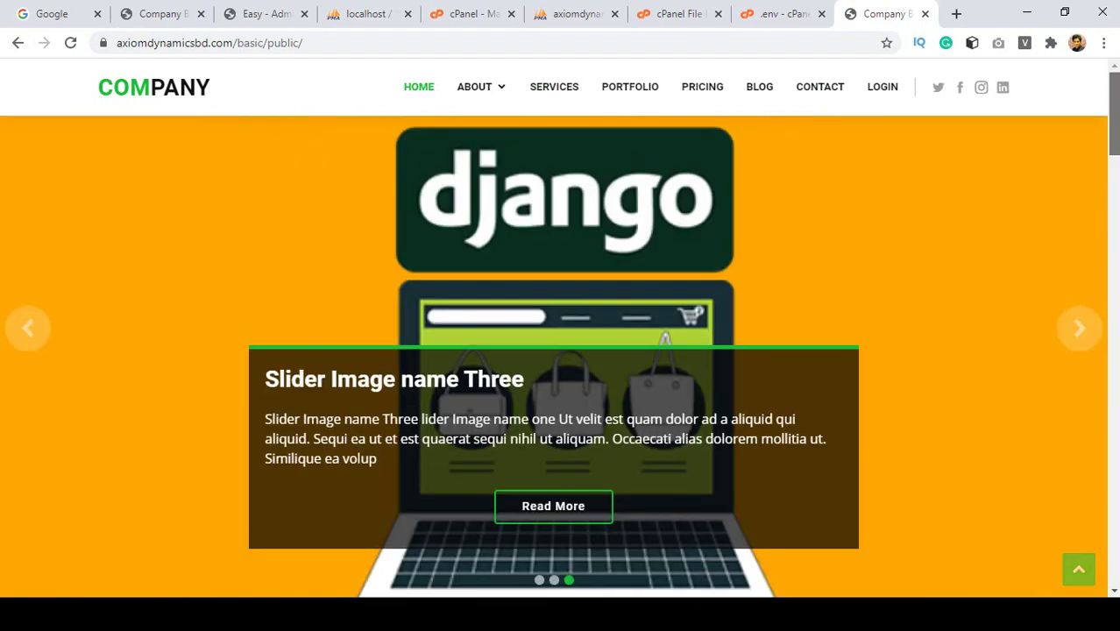
- Browse the live site's Contact page
{"action": "left_click", "coordinate": [808, 90]}
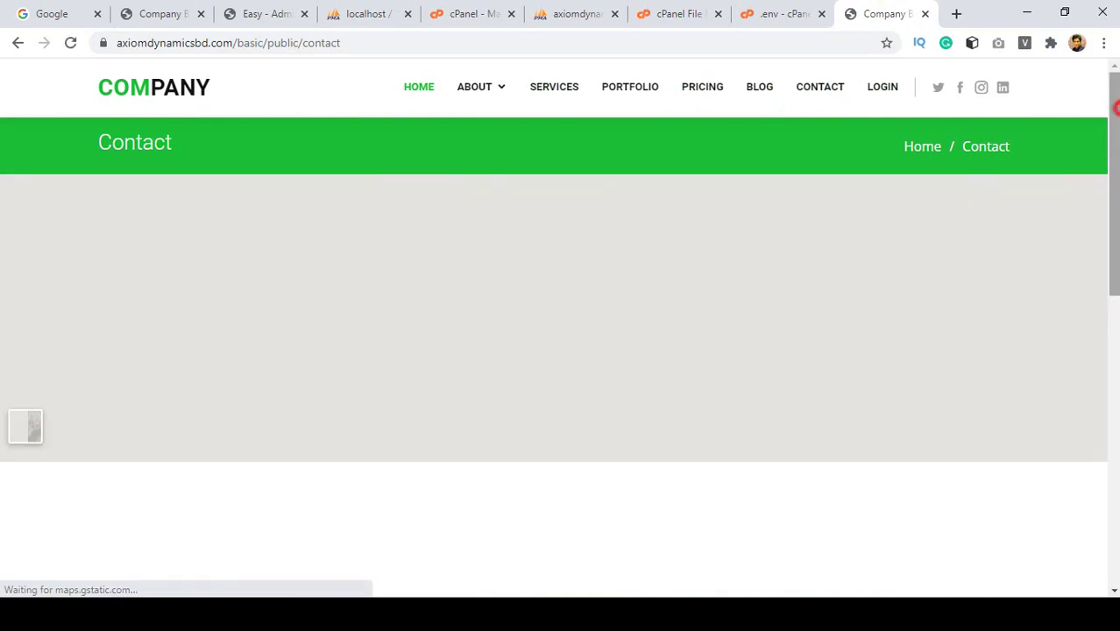
{"action": "scroll", "coordinate": [561, 350], "scroll_direction": "down", "scroll_amount": 5}
{"action": "scroll", "coordinate": [561, 350], "scroll_direction": "down", "scroll_amount": 3}
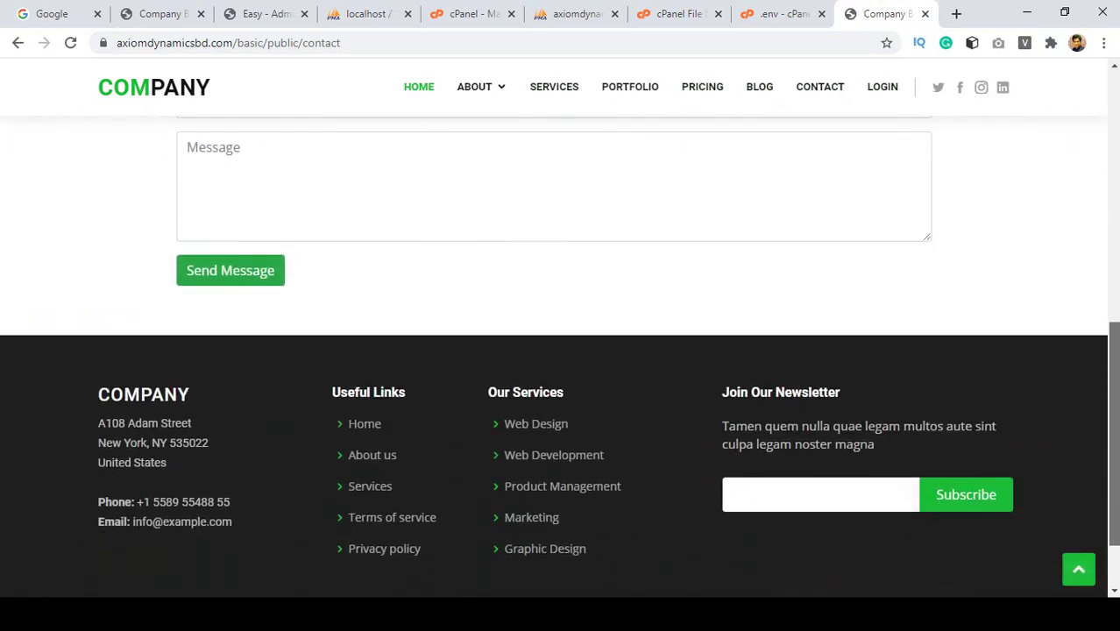
{"action": "scroll", "coordinate": [861, 130], "scroll_direction": "up", "scroll_amount": 10}
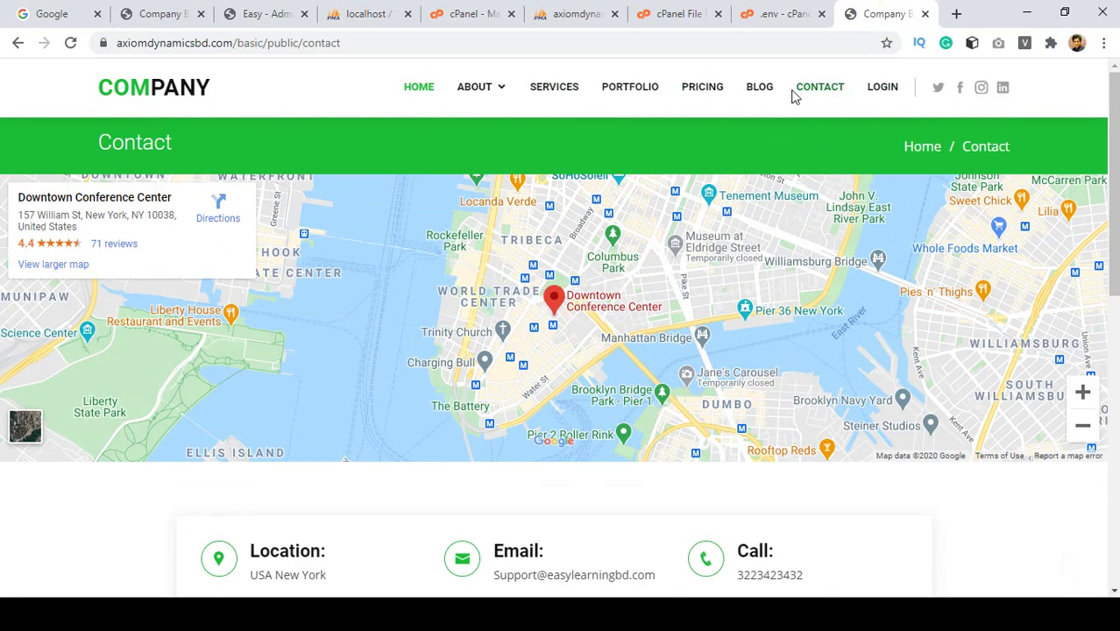
- Browse the Portfolio page, then bring up the sign-in page in its new tab
{"action": "left_click", "coordinate": [620, 92]}
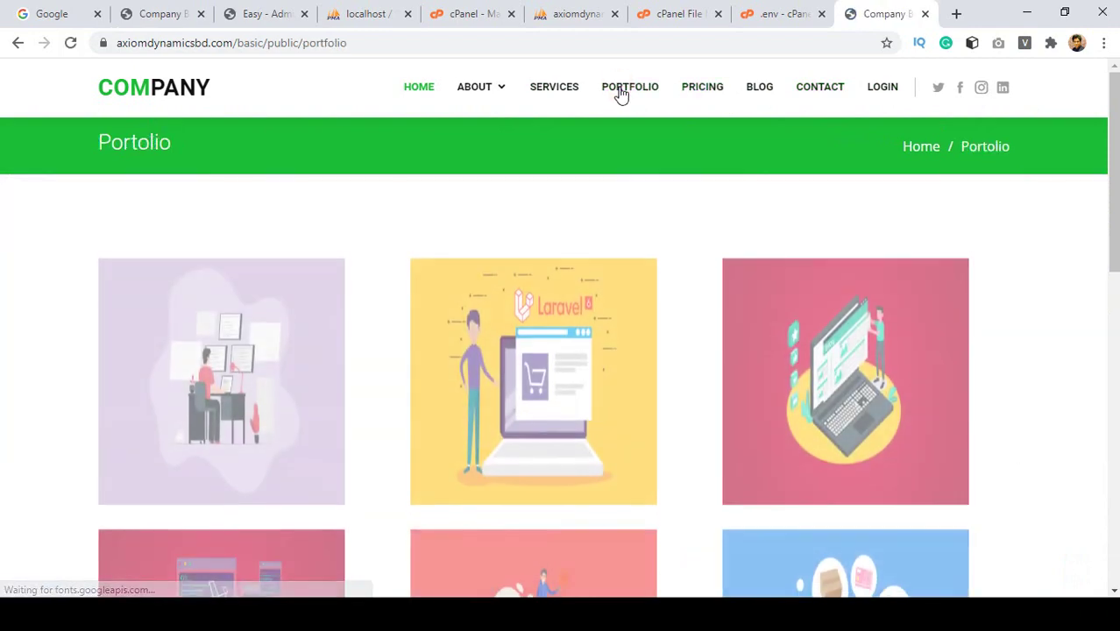
{"action": "scroll", "coordinate": [1096, 305], "scroll_direction": "down", "scroll_amount": 10}
{"action": "scroll", "coordinate": [991, 265], "scroll_direction": "up", "scroll_amount": 5}
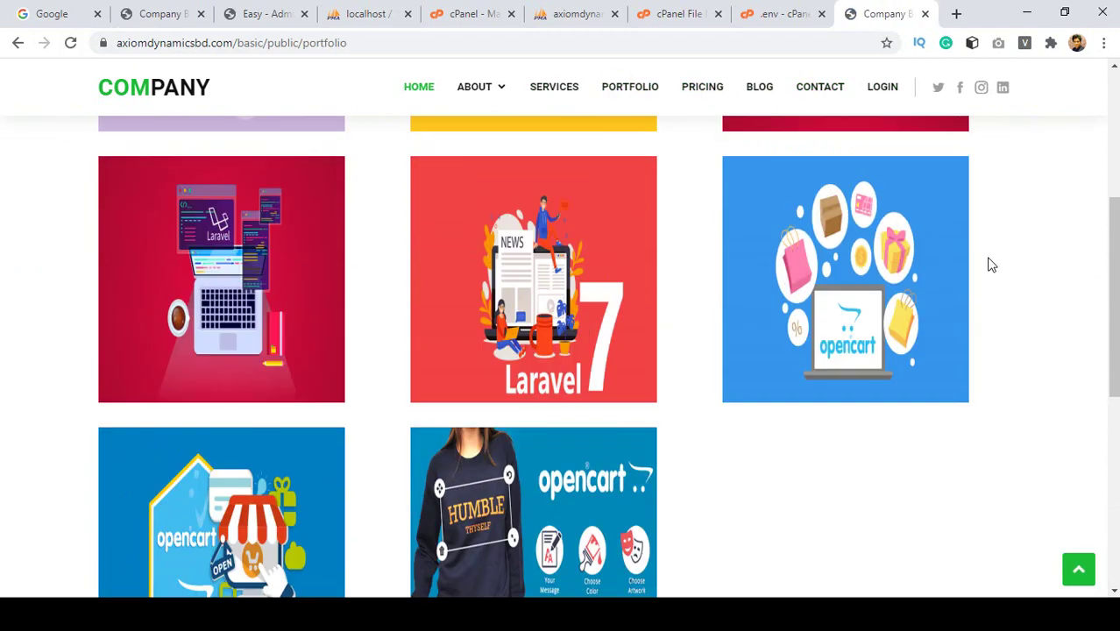
{"action": "scroll", "coordinate": [312, 315], "scroll_direction": "up", "scroll_amount": 3}
{"action": "scroll", "coordinate": [295, 311], "scroll_direction": "up", "scroll_amount": 2}
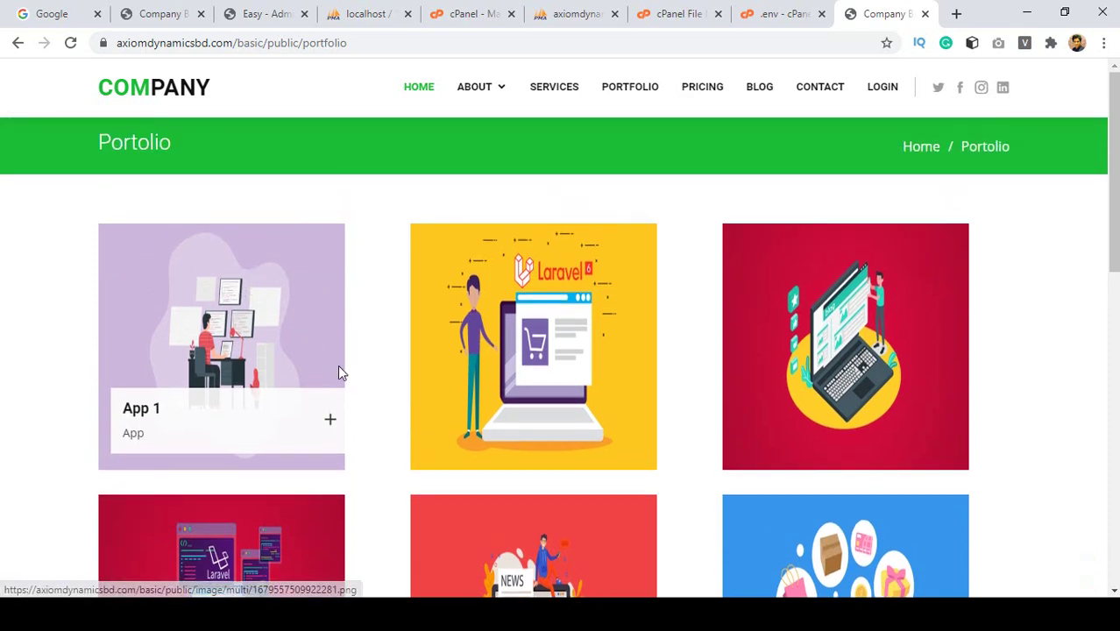
{"action": "left_click", "coordinate": [884, 88], "text": "ctrl"}
{"action": "left_click", "coordinate": [881, 11]}
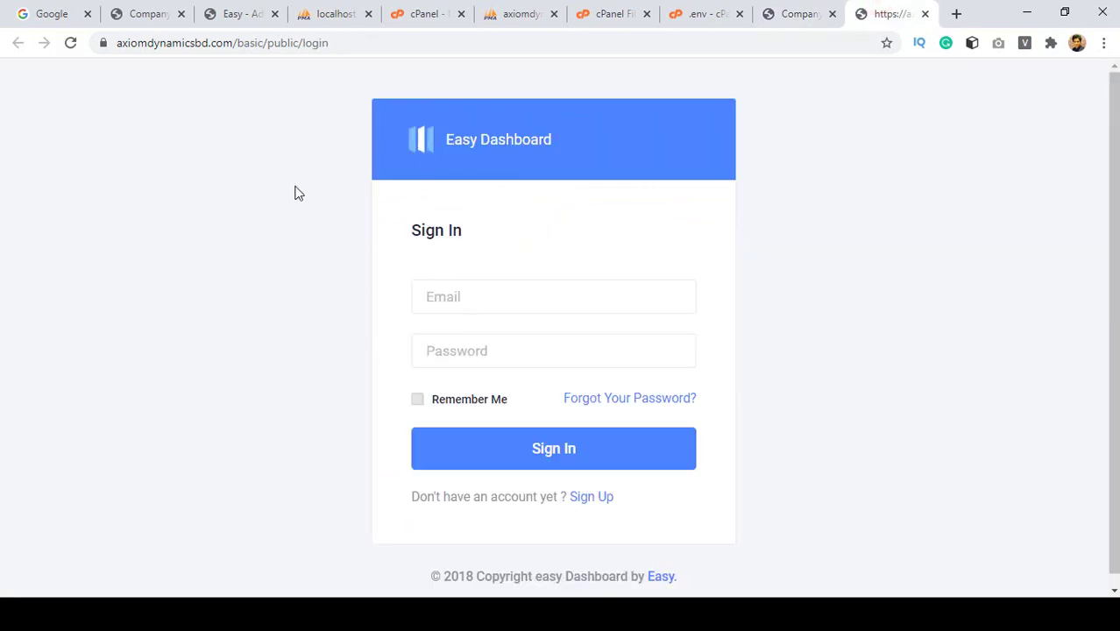
- Fill in the saved admin e-mail and the account password and submit the sign-in form
{"action": "left_click", "coordinate": [457, 296]}
{"action": "left_click", "coordinate": [471, 338]}
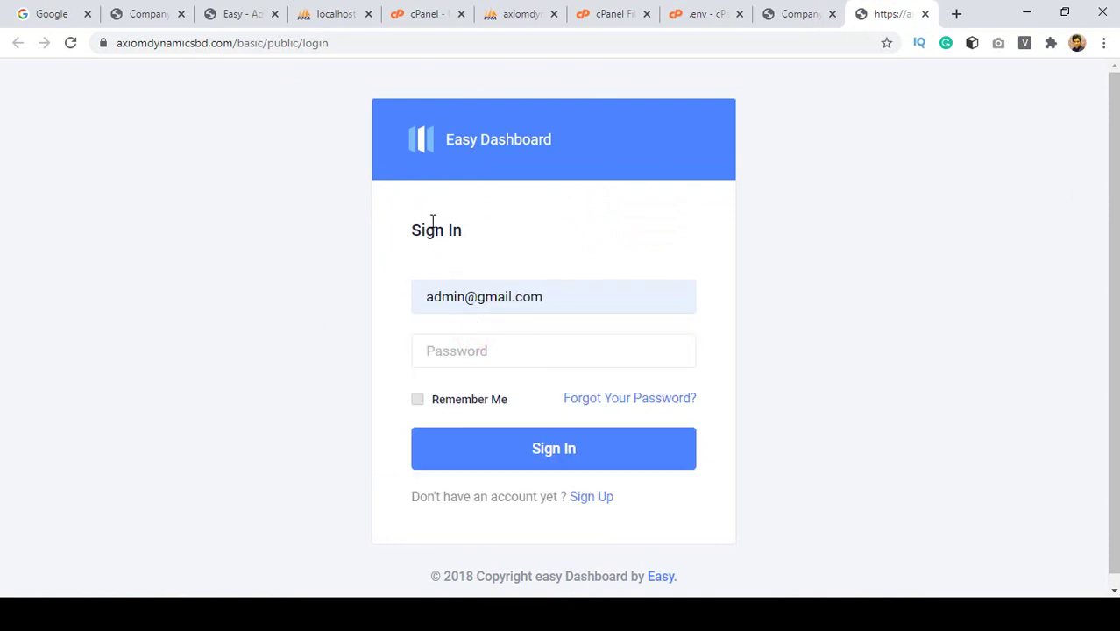
{"action": "left_click", "coordinate": [514, 357]}
{"action": "left_click", "coordinate": [545, 450]}
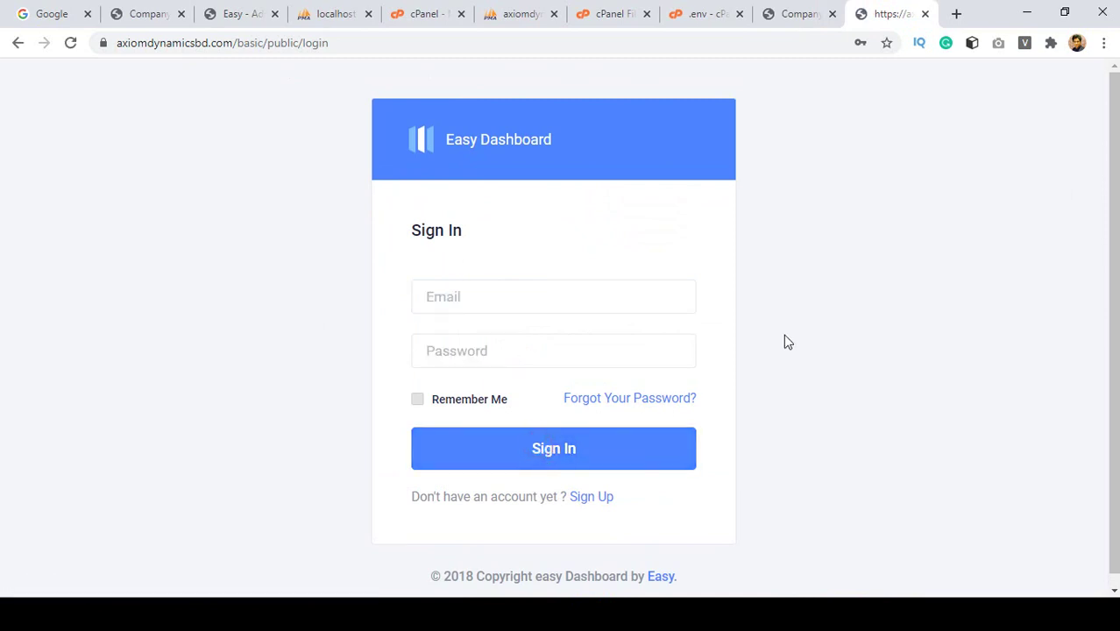
- Re-enter the saved admin e-mail and password and sign in to the Admin Dashboard
{"action": "left_click", "coordinate": [530, 302]}
{"action": "left_click", "coordinate": [479, 337]}
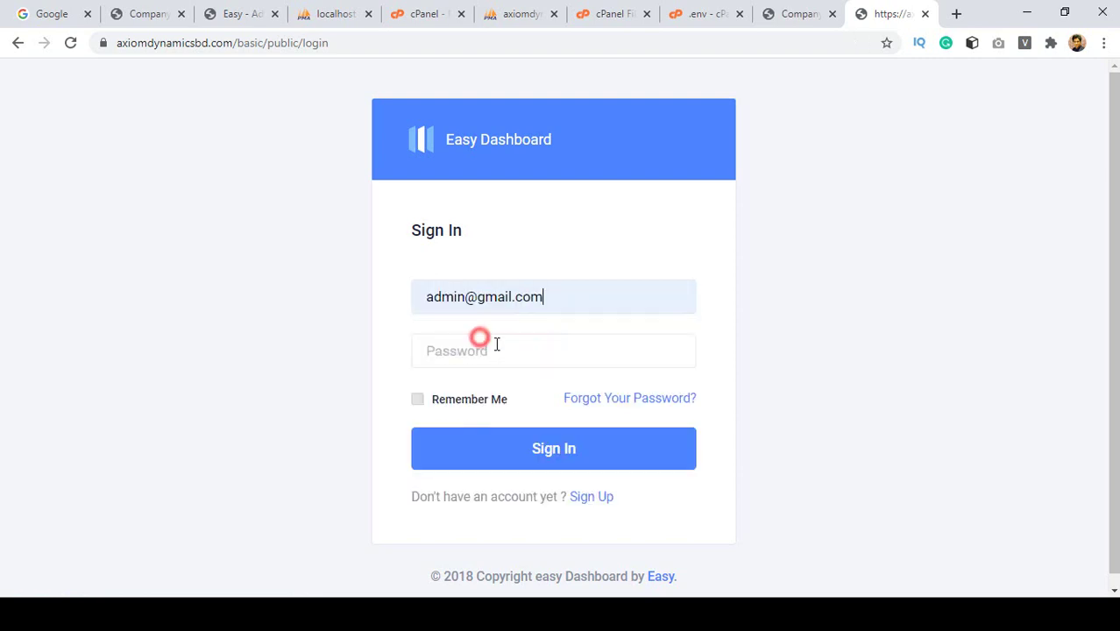
{"action": "left_click", "coordinate": [494, 344]}
{"action": "type", "text": "1"}
{"action": "left_click", "coordinate": [580, 444]}
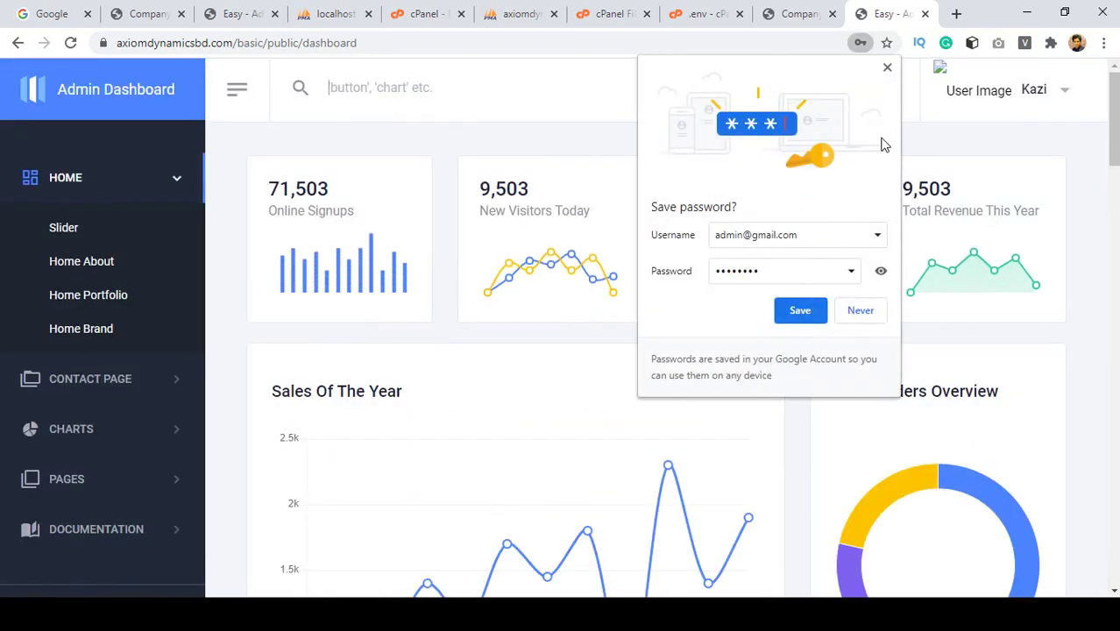
- Dismiss the save-password prompt and go to the All Brand page via Home Brand
{"action": "left_click", "coordinate": [887, 67]}
{"action": "scroll", "coordinate": [435, 277], "scroll_direction": "down", "scroll_amount": 2}
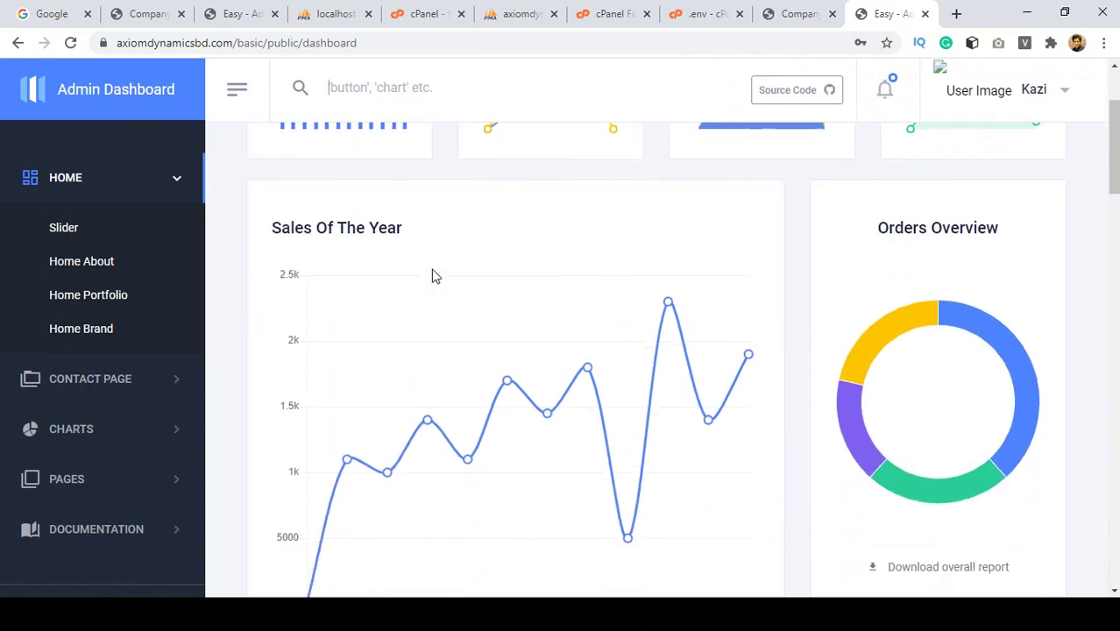
{"action": "scroll", "coordinate": [433, 275], "scroll_direction": "up", "scroll_amount": 2}
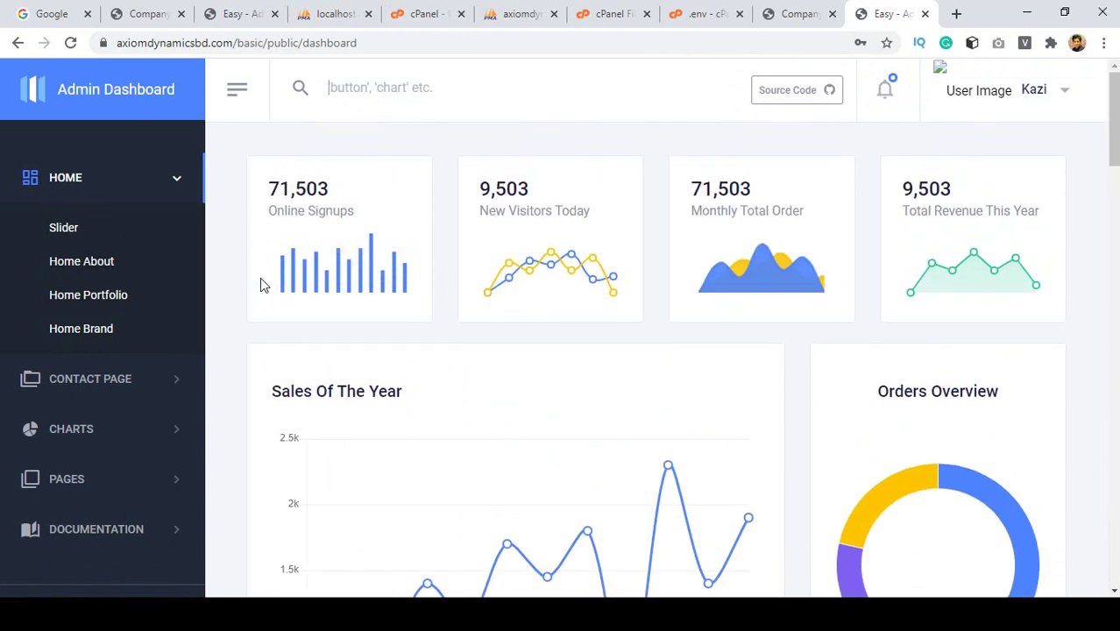
{"action": "scroll", "coordinate": [242, 263], "scroll_direction": "down", "scroll_amount": 2}
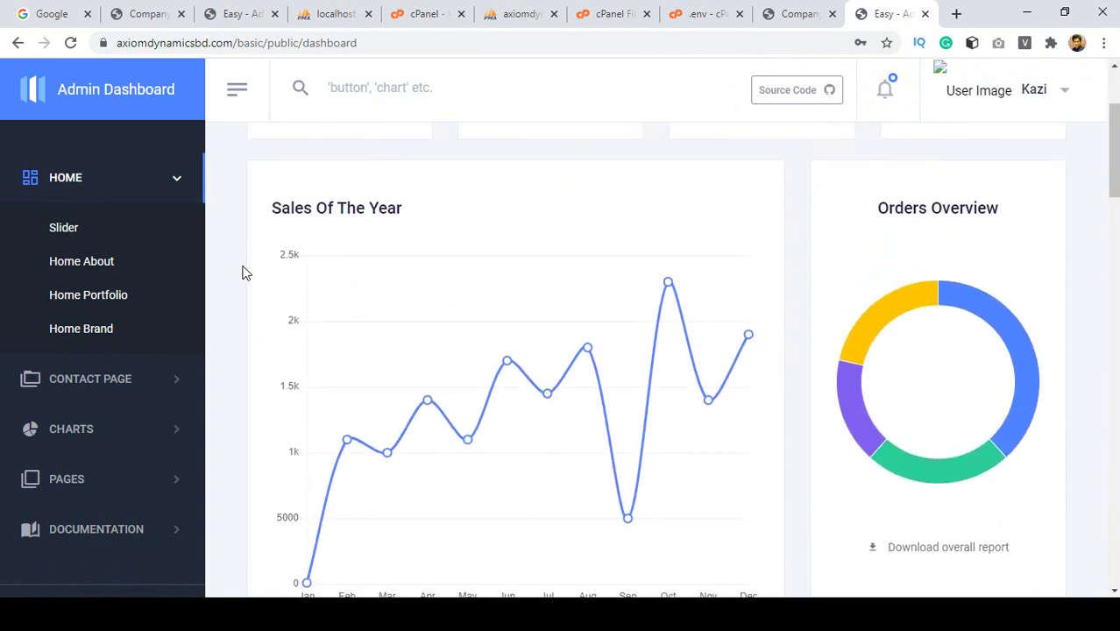
{"action": "scroll", "coordinate": [245, 274], "scroll_direction": "up", "scroll_amount": 2}
{"action": "left_click", "coordinate": [87, 326]}
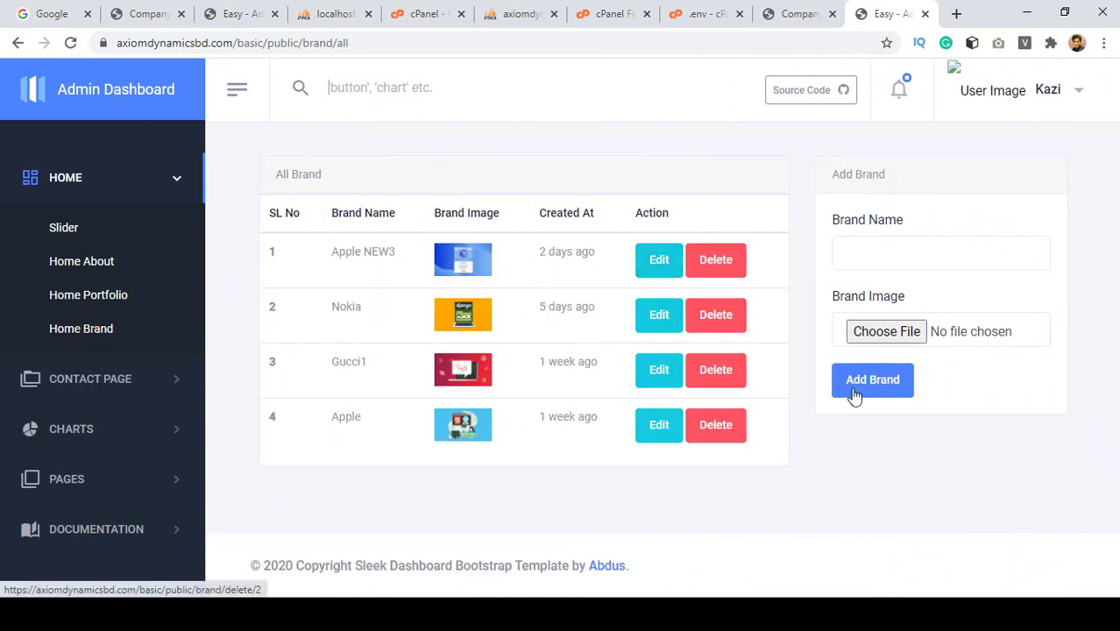
- Add a brand named new Brand with the PHP for Beginners image from Desktop/232
{"action": "left_click", "coordinate": [862, 252]}
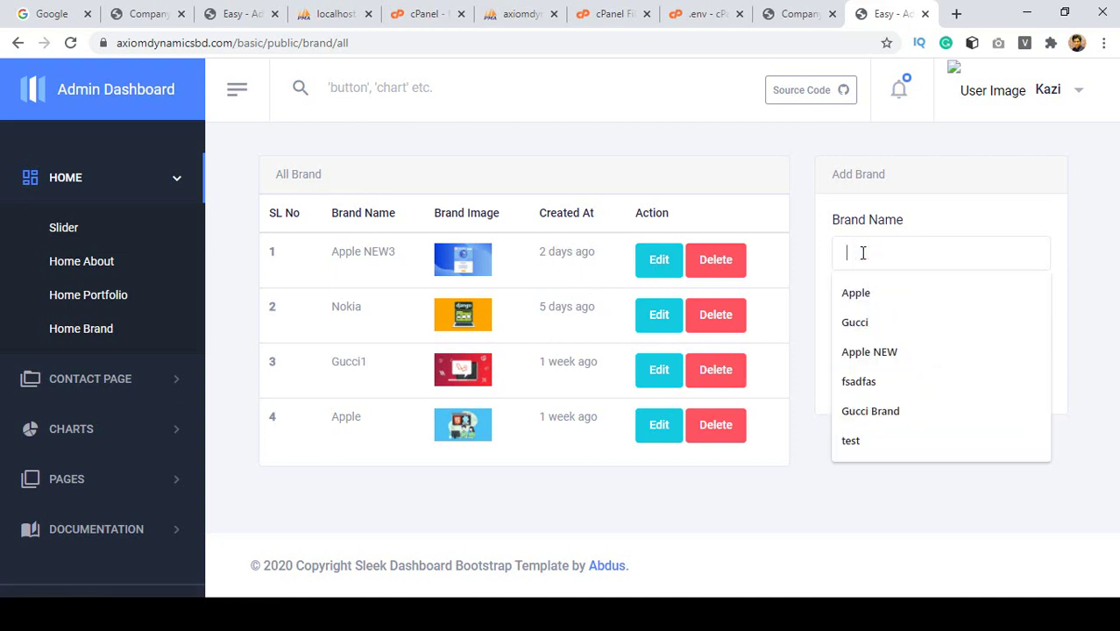
{"action": "type", "text": "new Brand"}
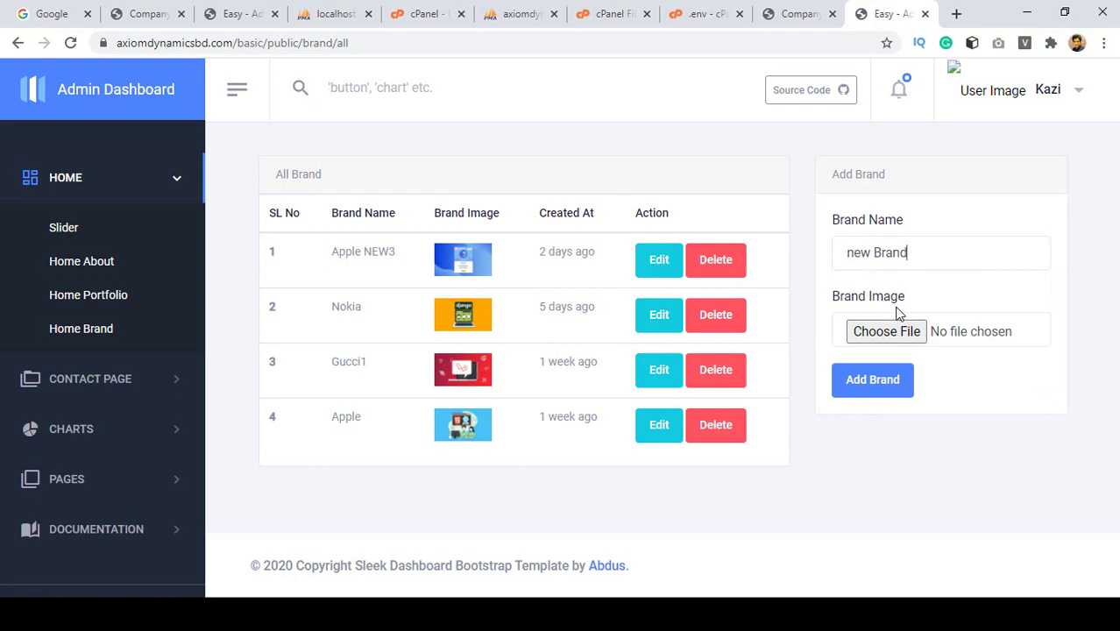
{"action": "left_click", "coordinate": [881, 330]}
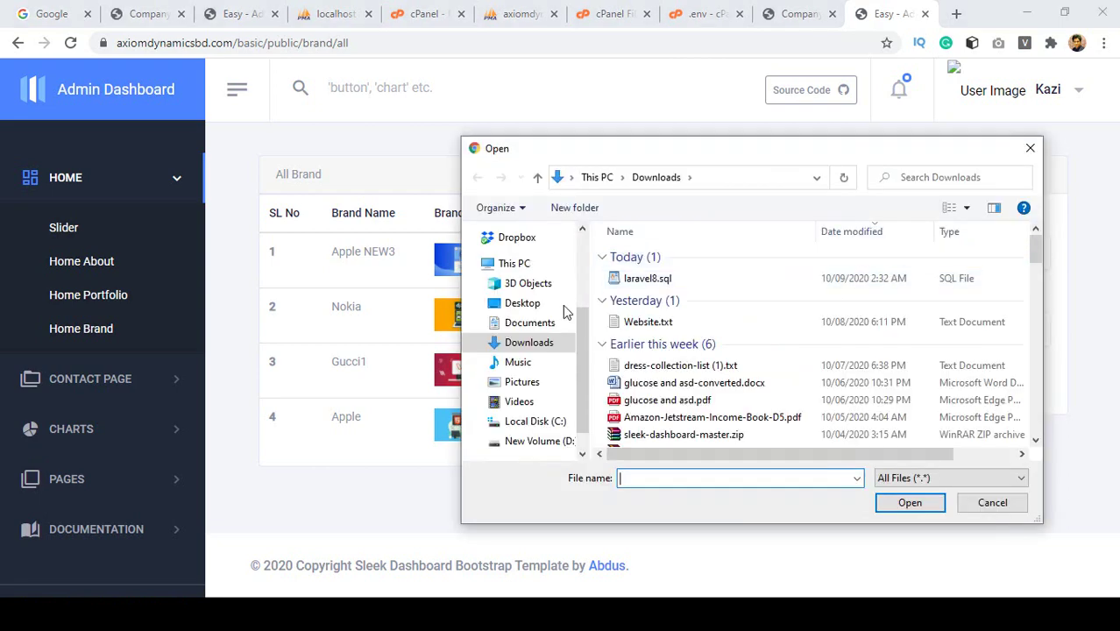
{"action": "left_click", "coordinate": [537, 305]}
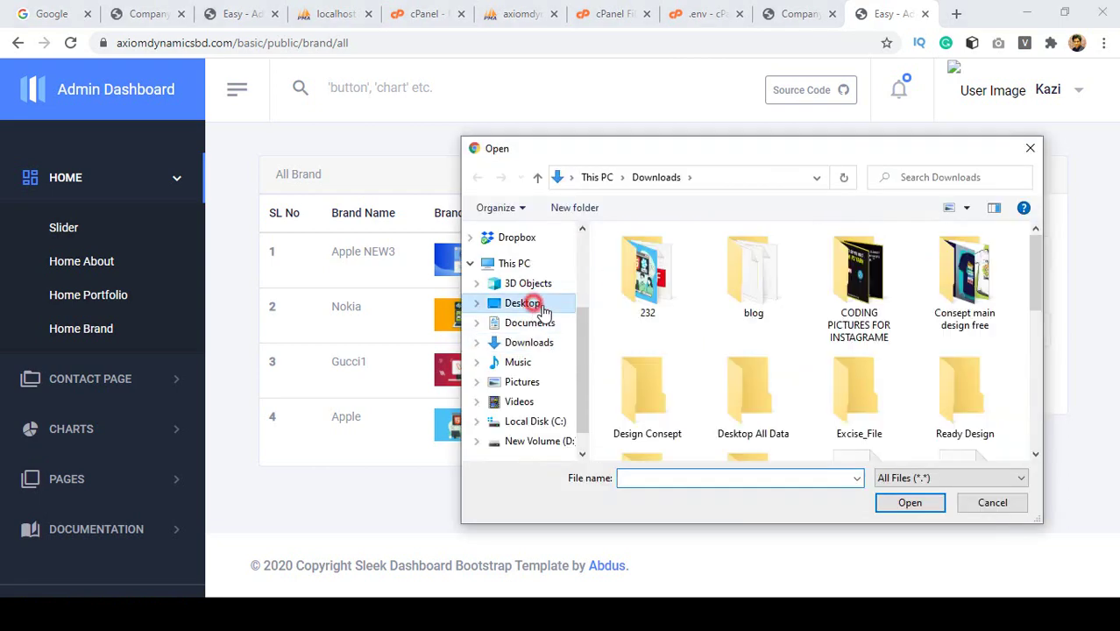
{"action": "double_click", "coordinate": [647, 272]}
{"action": "left_click_drag", "start_coordinate": [1040, 254], "coordinate": [1035, 390]}
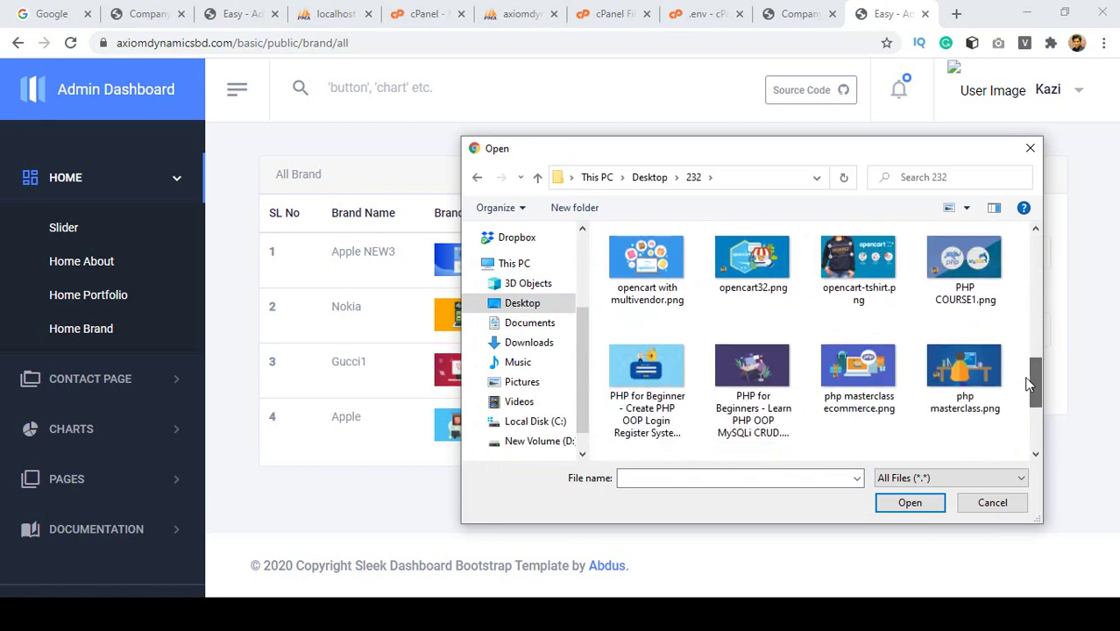
{"action": "double_click", "coordinate": [732, 394]}
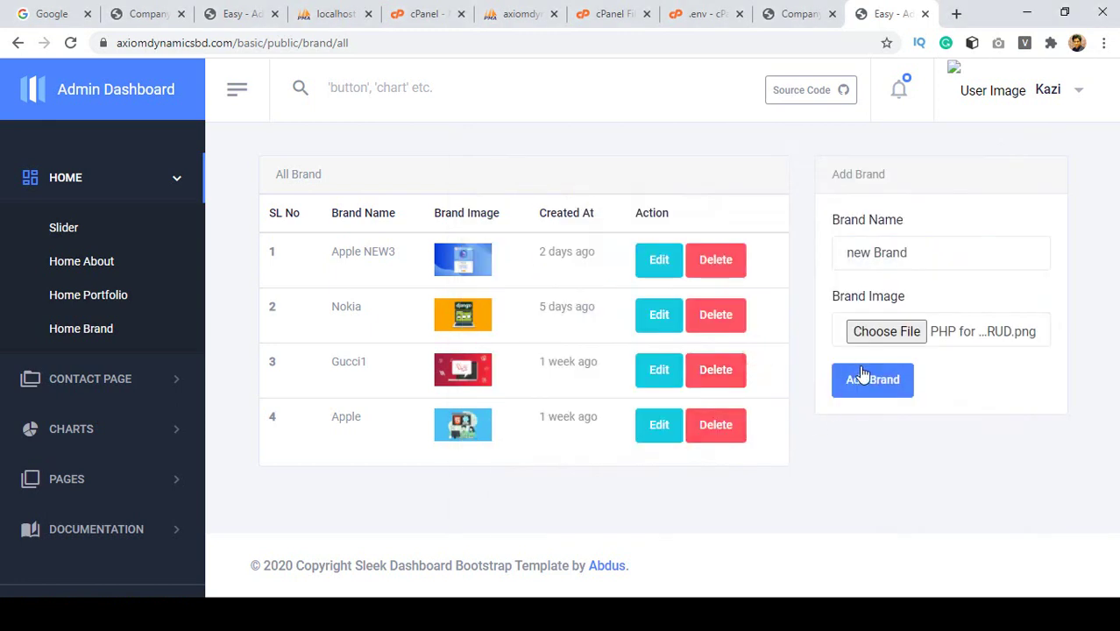
{"action": "left_click", "coordinate": [857, 382]}
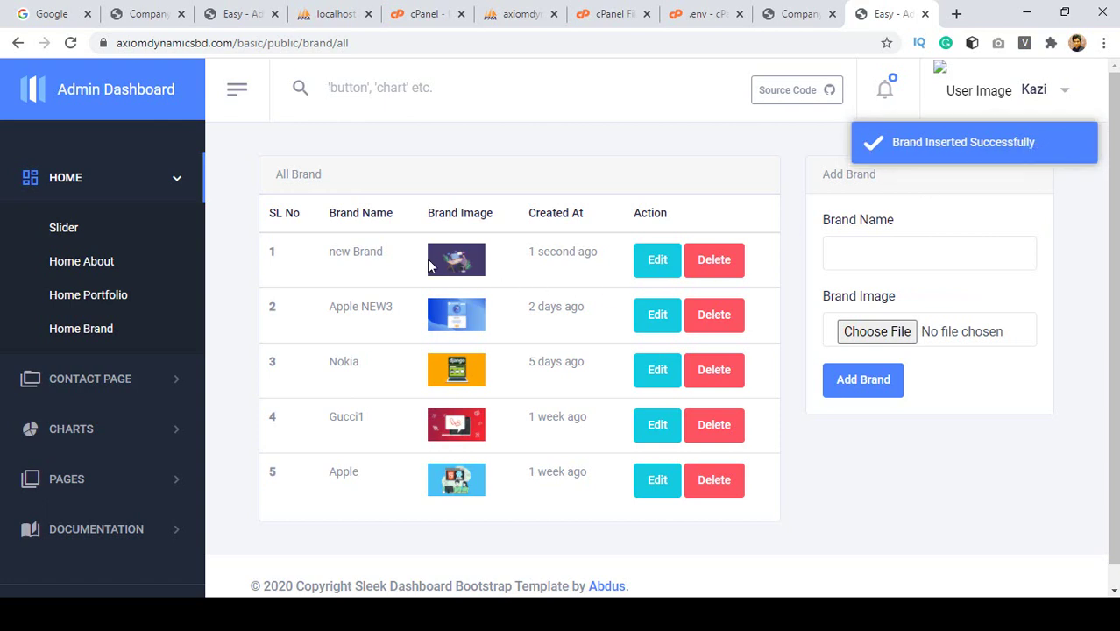
- Open the new Brand entry from the brands table for editing
{"action": "left_click_drag", "start_coordinate": [325, 252], "coordinate": [500, 271]}
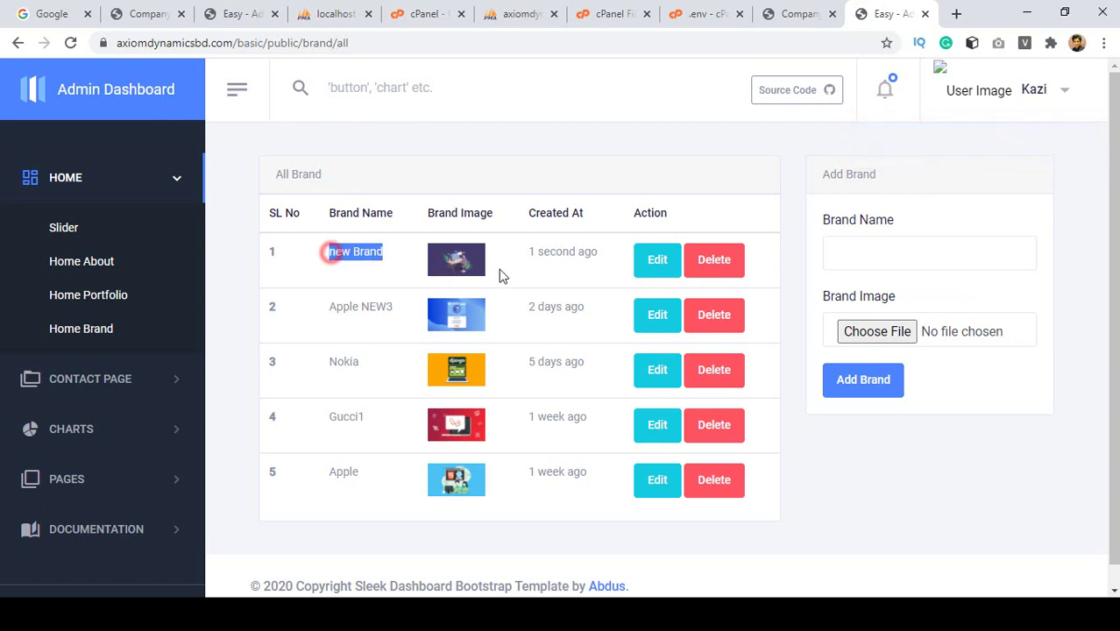
{"action": "left_click", "coordinate": [498, 268]}
{"action": "left_click_drag", "start_coordinate": [319, 252], "coordinate": [620, 295]}
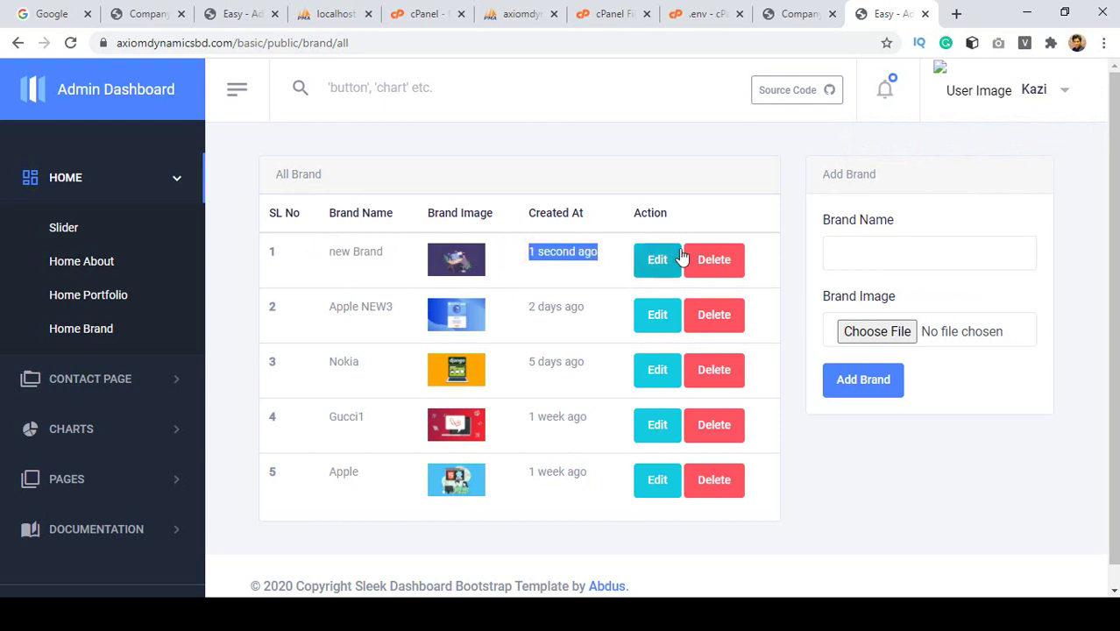
{"action": "left_click", "coordinate": [657, 259]}
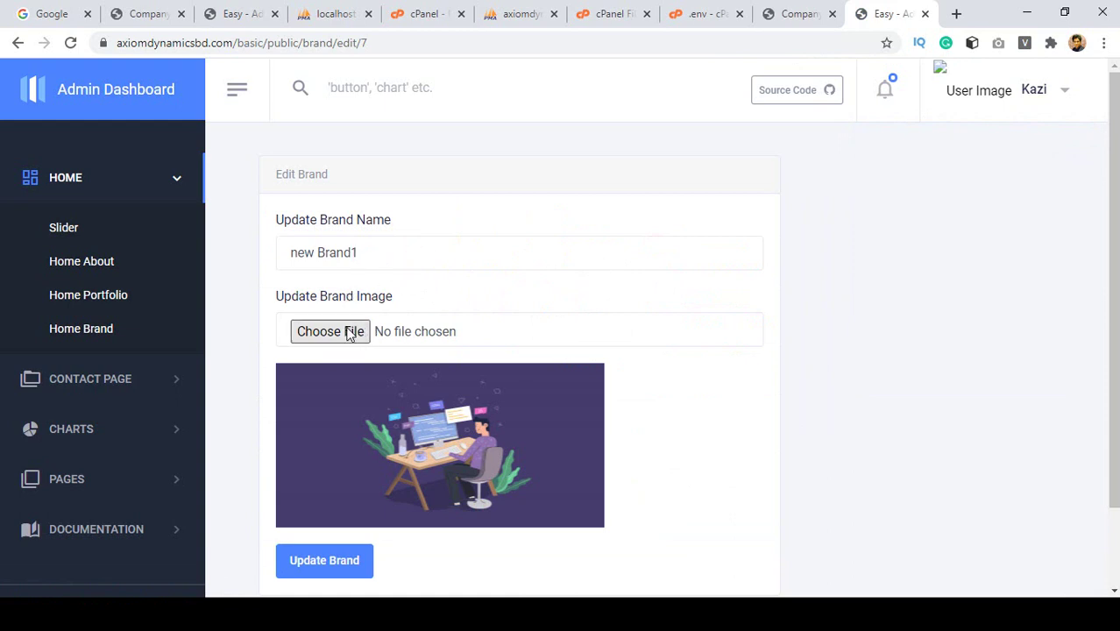
- Save the brand as new Brand1, then view the Change Password and My Profile pages
{"action": "left_click", "coordinate": [321, 568]}
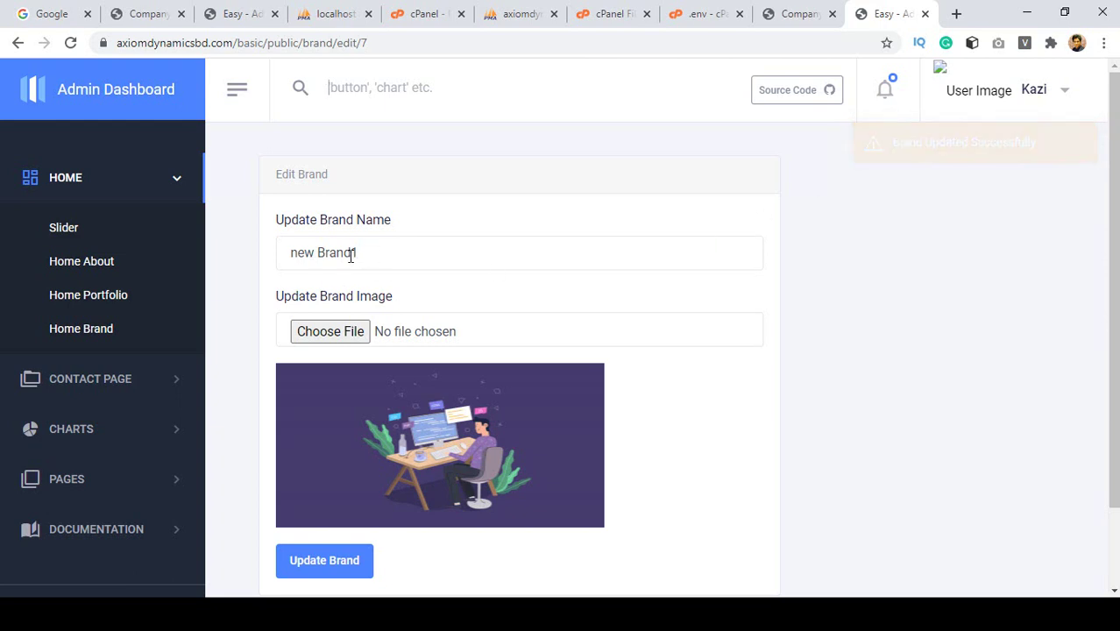
{"action": "left_click", "coordinate": [1045, 99]}
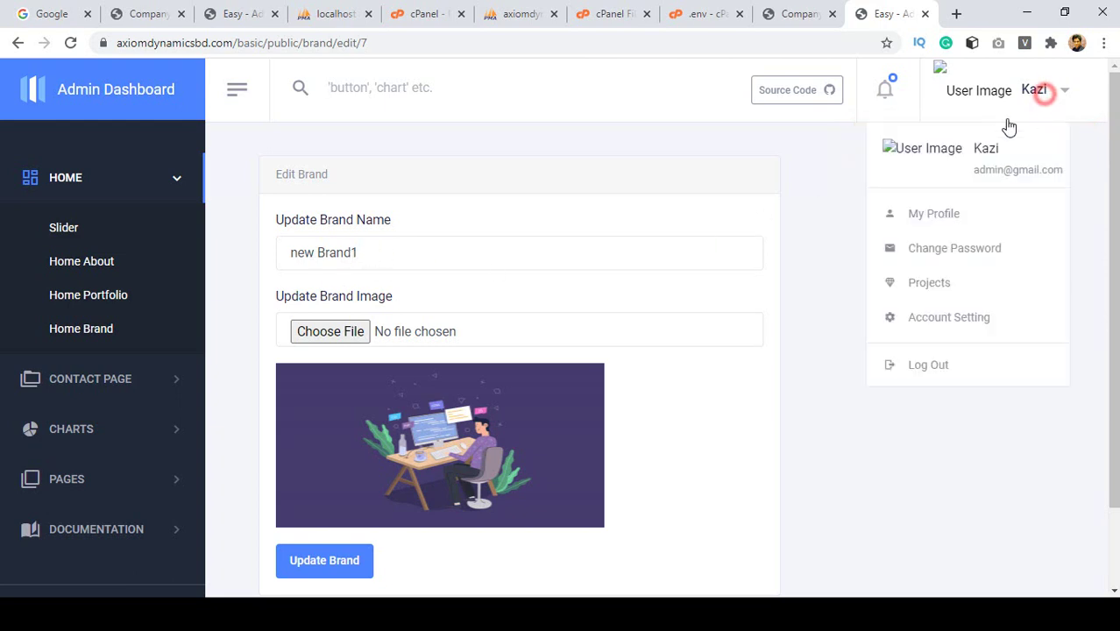
{"action": "left_click", "coordinate": [933, 251]}
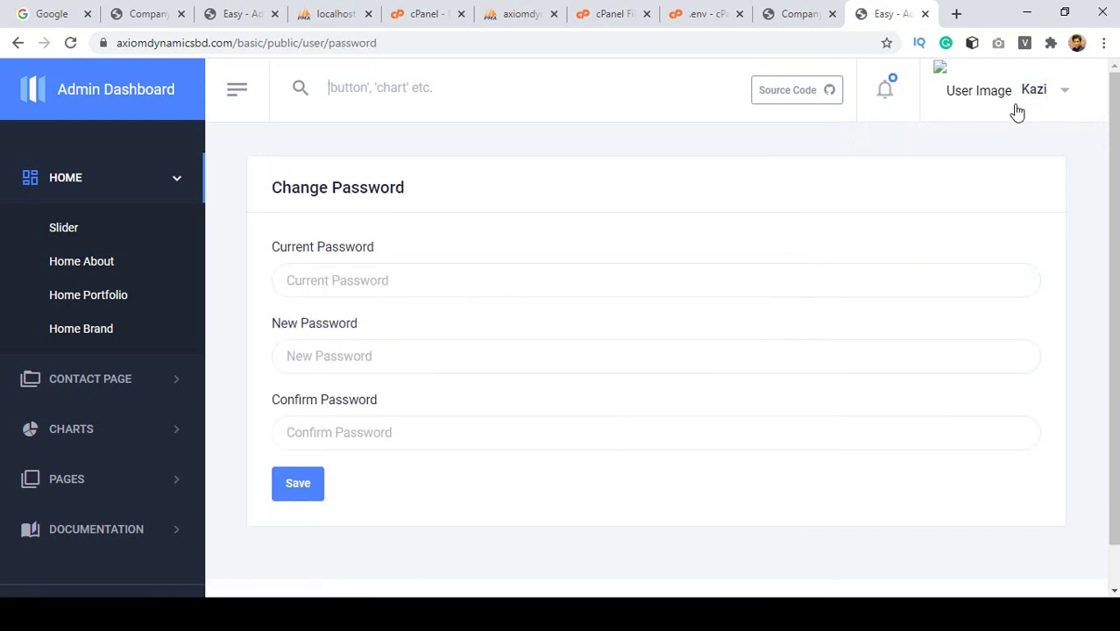
{"action": "left_click", "coordinate": [1052, 84]}
{"action": "left_click", "coordinate": [938, 215]}
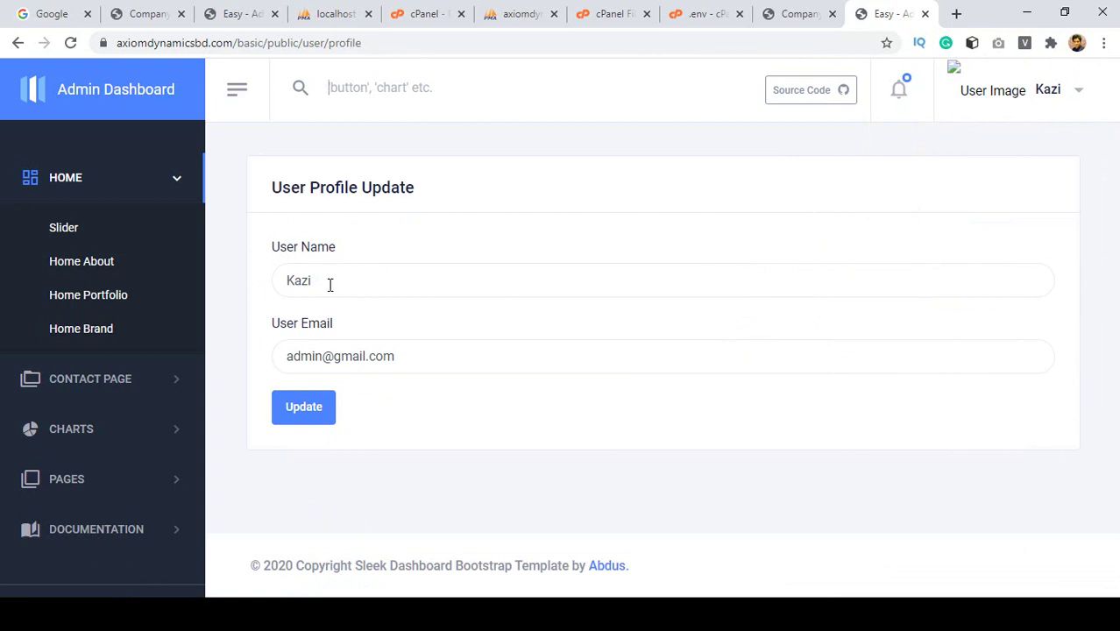
- Review the Slider and Home About entry lists, then go to the live Company homepage tab
{"action": "left_click", "coordinate": [65, 232]}
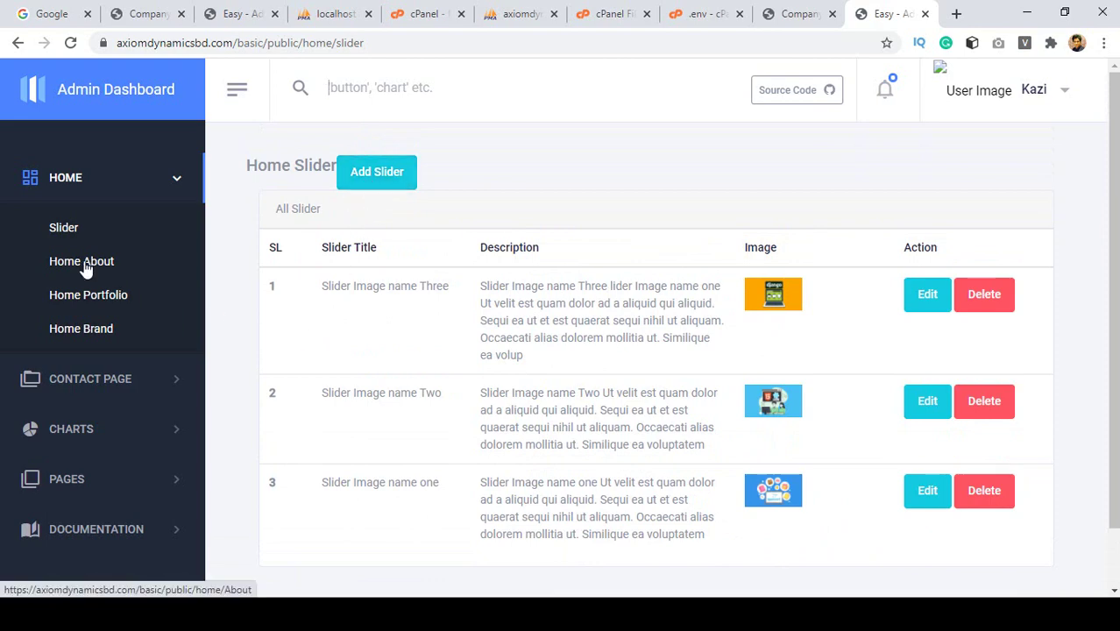
{"action": "left_click", "coordinate": [86, 264]}
{"action": "scroll", "coordinate": [597, 307], "scroll_direction": "down", "scroll_amount": 5}
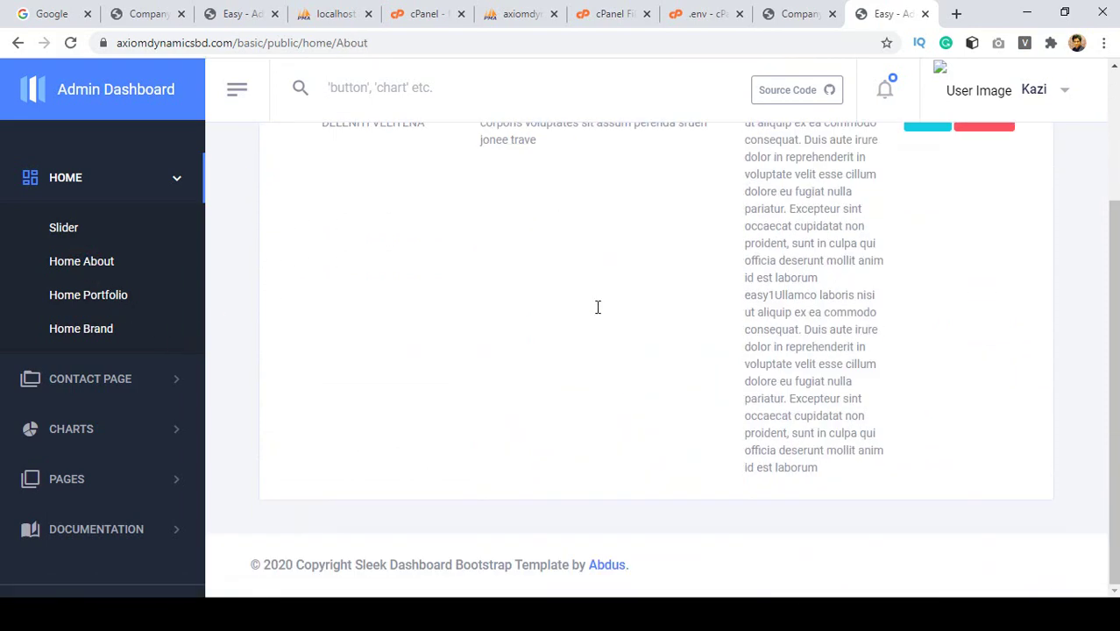
{"action": "scroll", "coordinate": [641, 283], "scroll_direction": "up", "scroll_amount": 5}
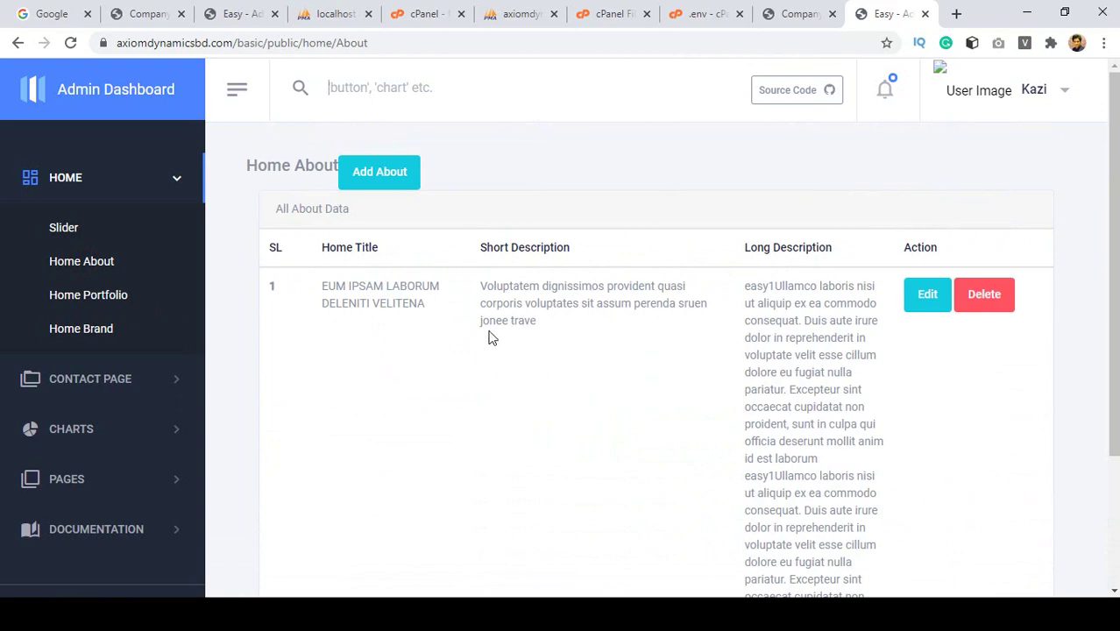
{"action": "left_click", "coordinate": [793, 13]}
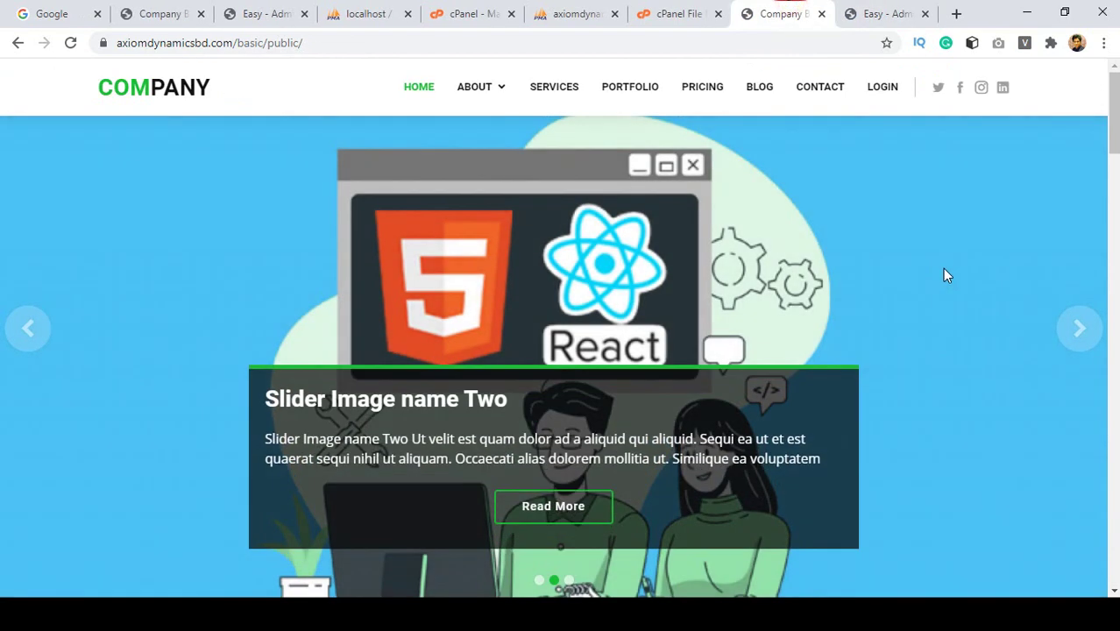
{"action": "scroll", "coordinate": [943, 275], "scroll_direction": "down", "scroll_amount": 12}
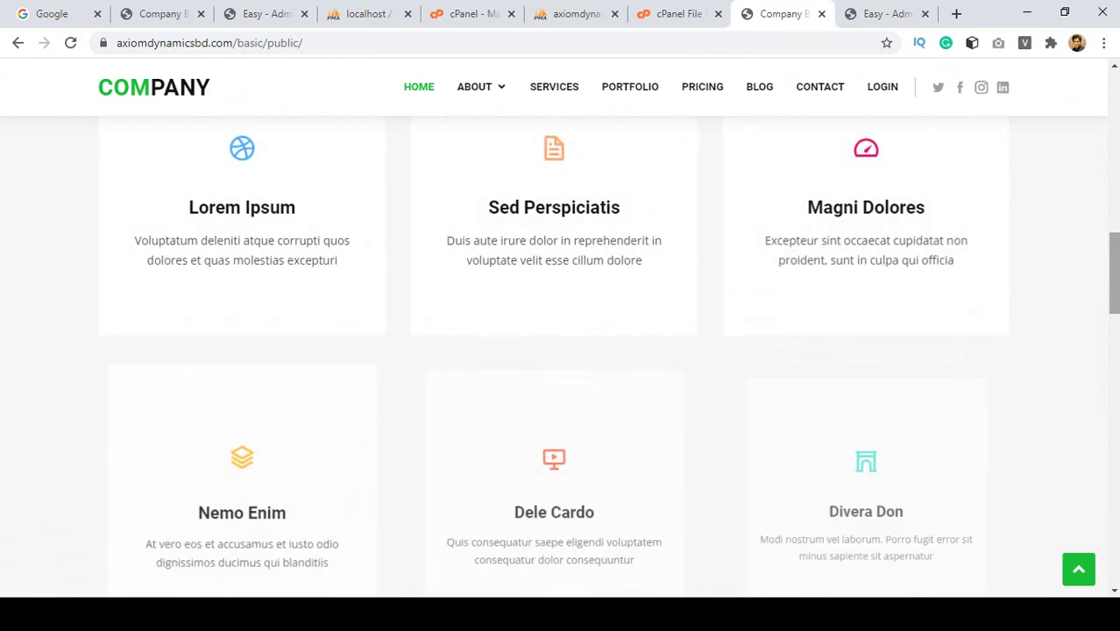
{"action": "scroll", "coordinate": [560, 350], "scroll_direction": "down", "scroll_amount": 15}
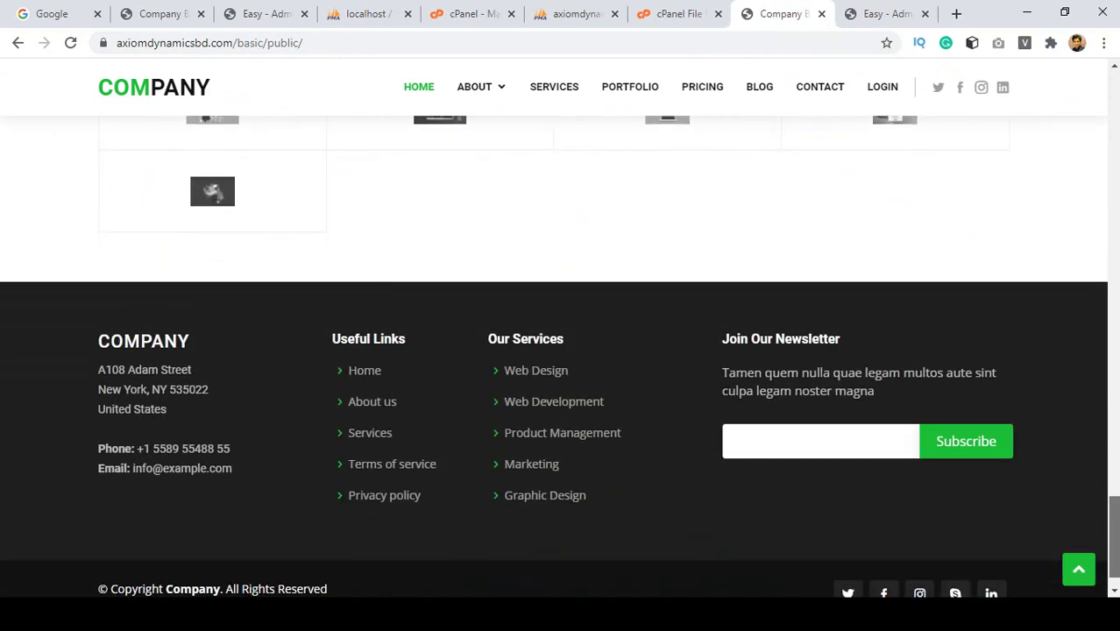
{"action": "key", "text": "Home"}
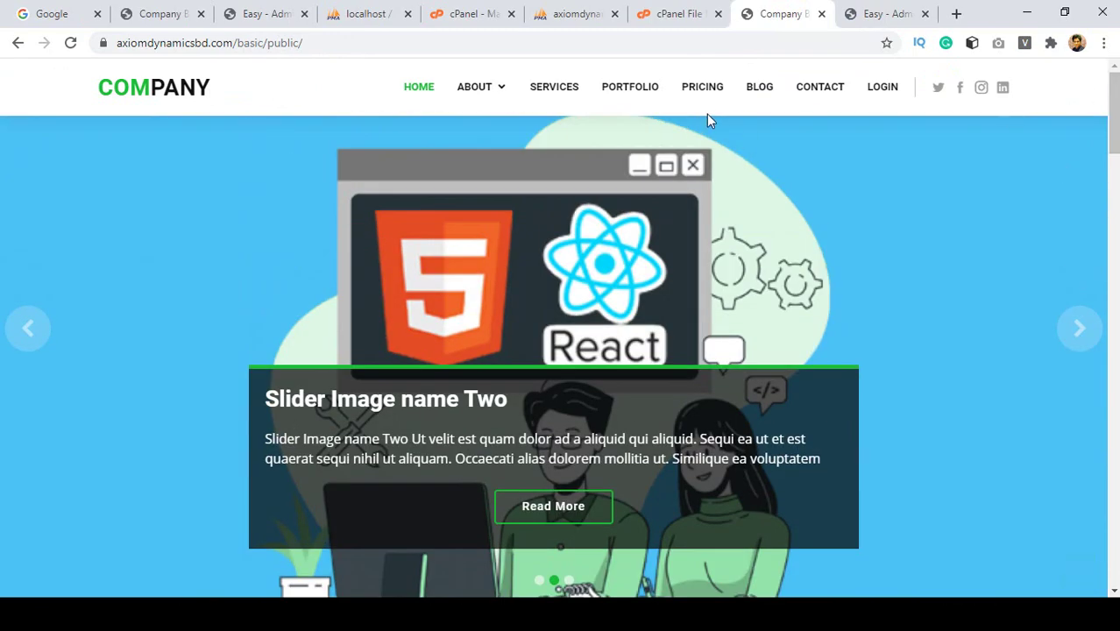